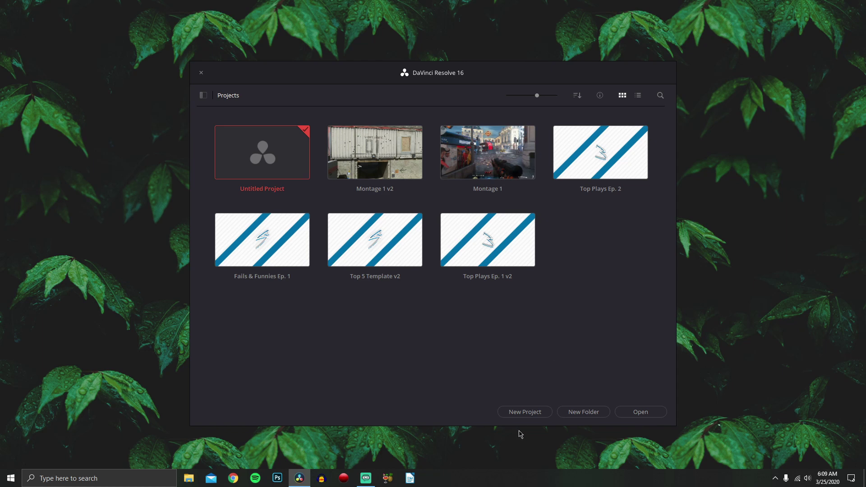
Create a new project named Montage Tutorial.
left_click(523, 413)
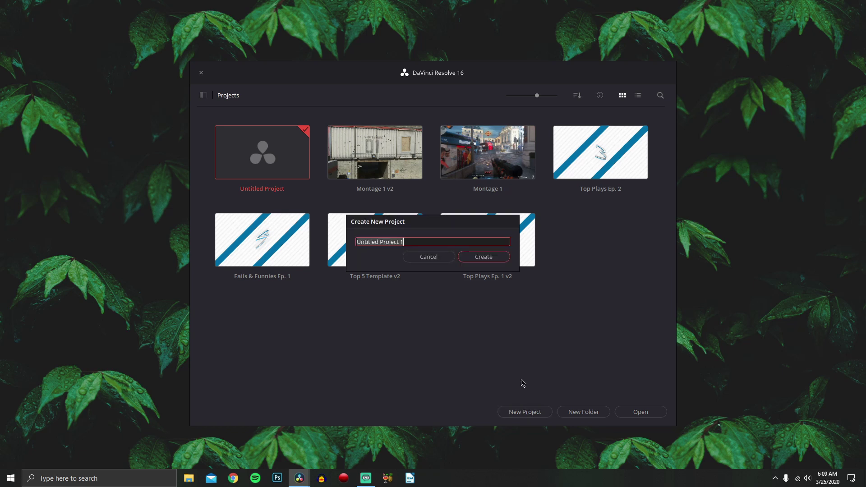
type("Montage Tutorial")
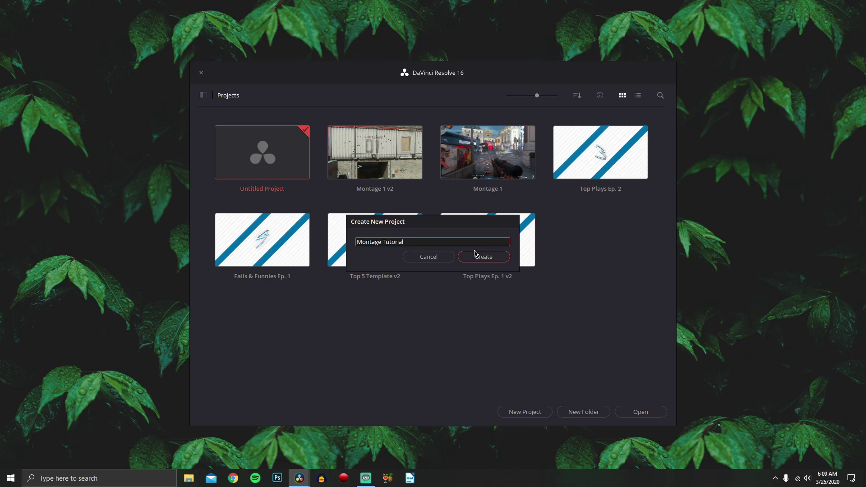
left_click(474, 255)
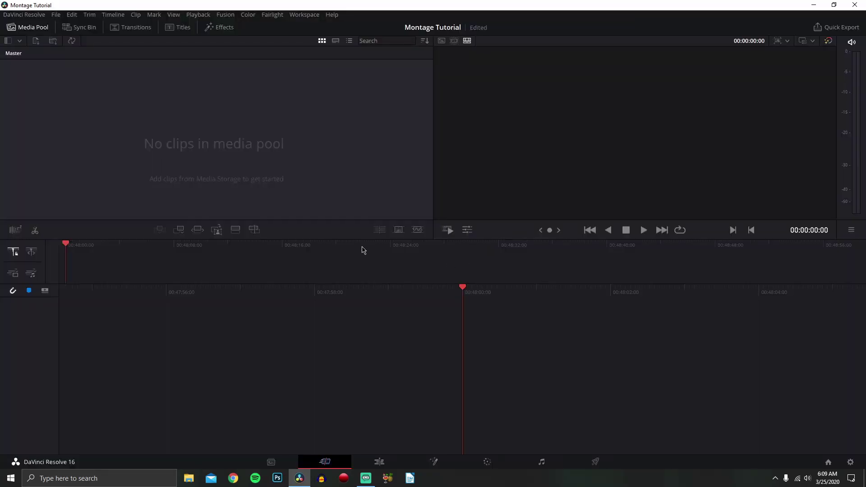
Review the timeline resolution and frame rate in the project settings, leaving them unchanged.
left_click(57, 14)
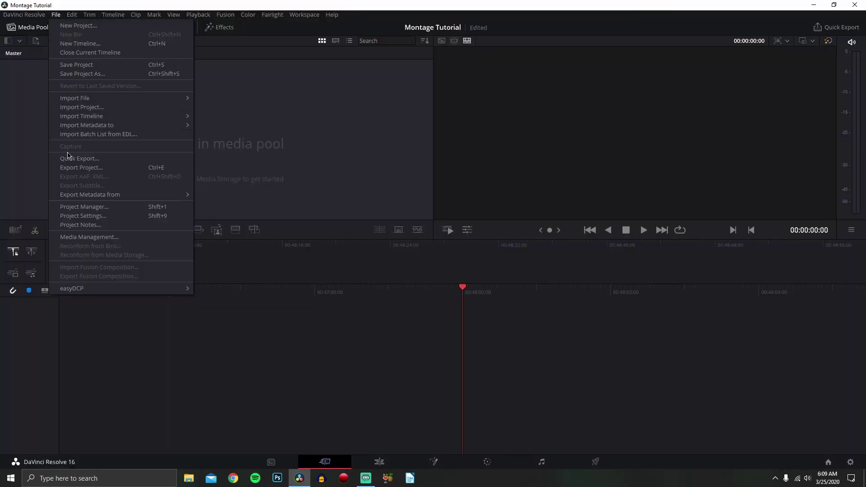
left_click(71, 216)
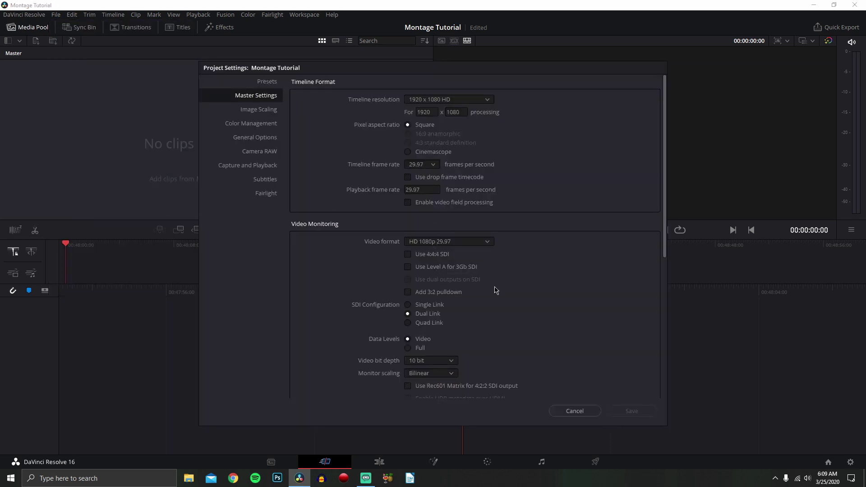
left_click(579, 411)
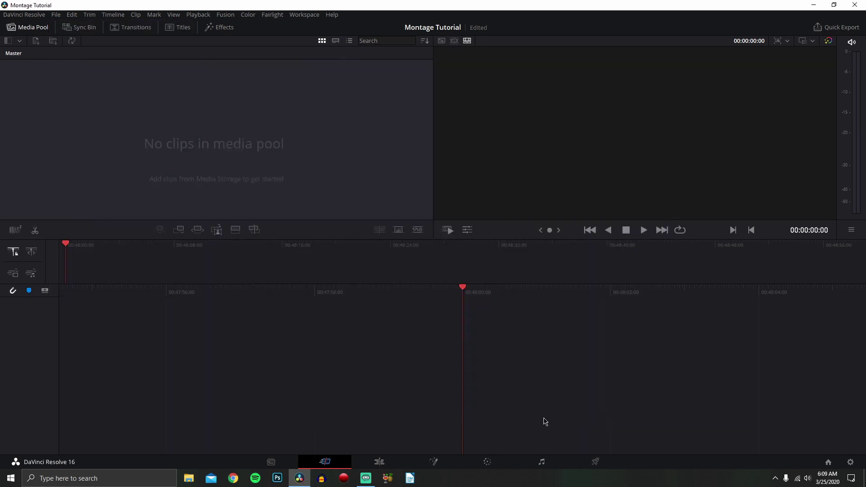
Import all five .mov clips from the Videos location's Montage > Clips folder into the media pool.
left_click(270, 465)
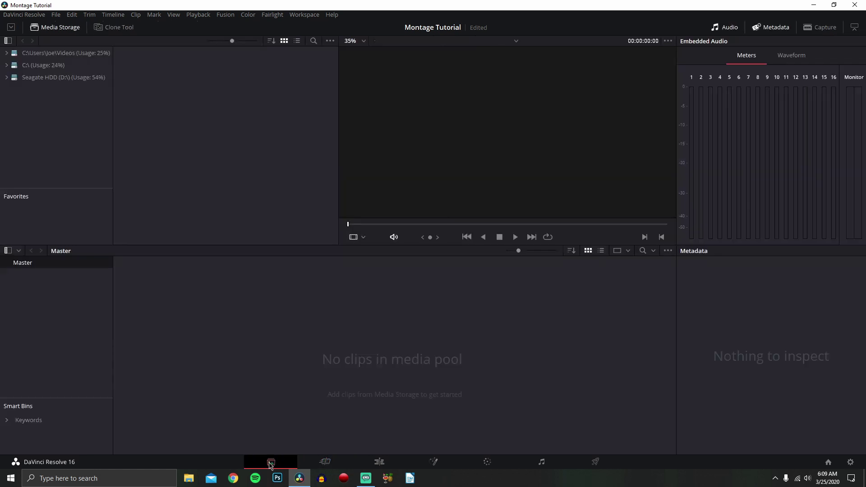
left_click(7, 52)
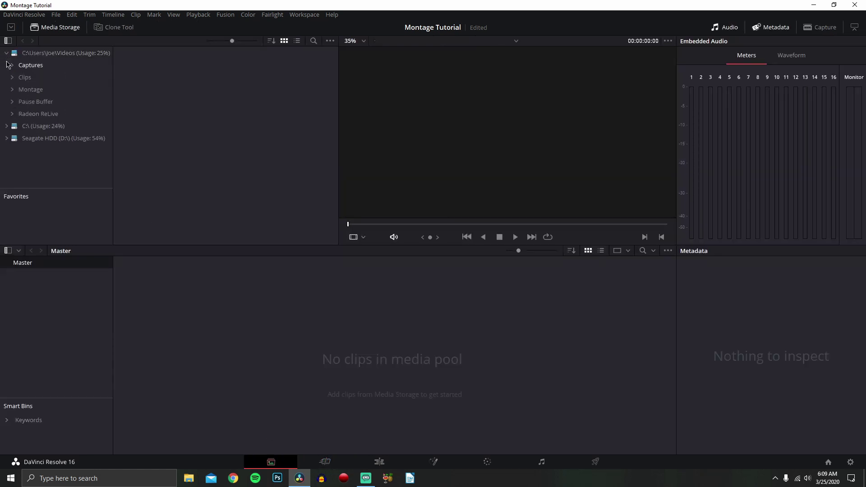
left_click(13, 91)
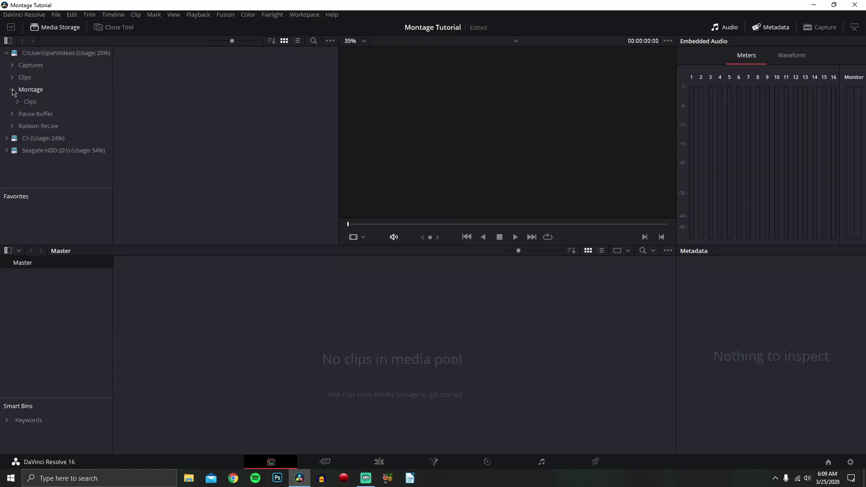
left_click(32, 104)
left_click_drag(318, 152, 205, 323)
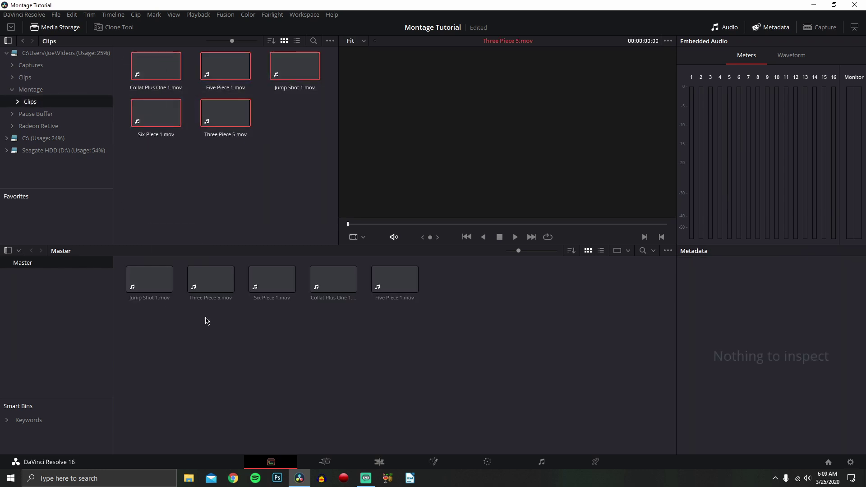
Import all gameplay, sound, music, logo and outro files directly inside the Montage folder into the media pool.
left_click(38, 89)
left_click(216, 73)
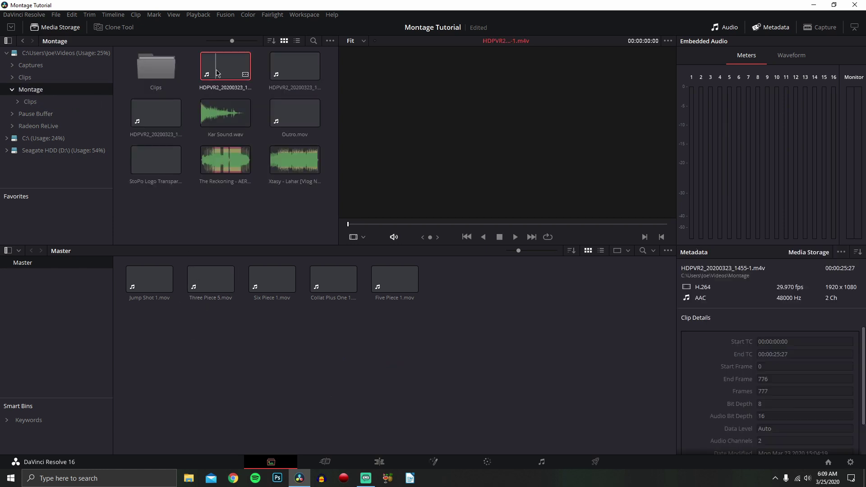
left_click(298, 171, "shift")
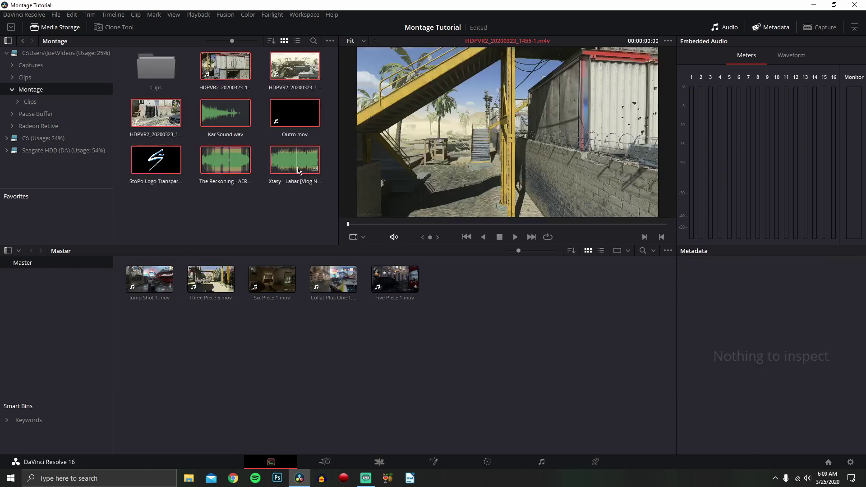
left_click_drag(298, 168, 479, 371)
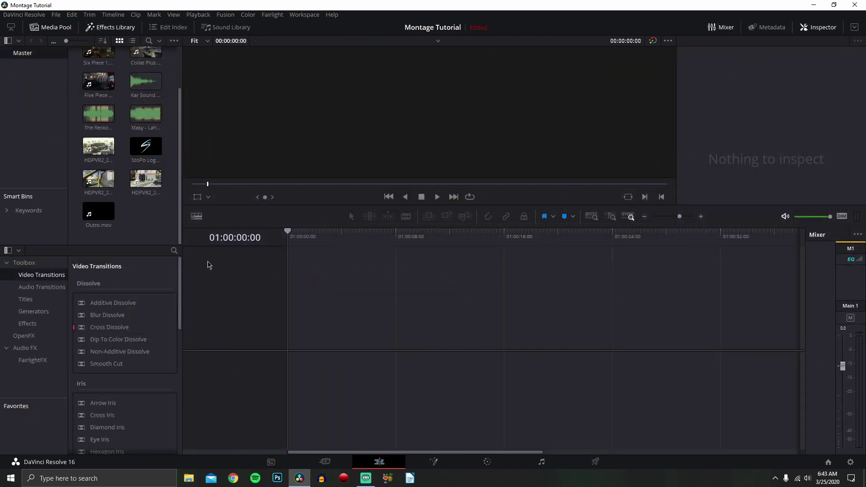
Place The Reckoning music on Audio 1 and the StoPo logo image on Video 1, both at the timeline's start.
left_click_drag(98, 115, 291, 383)
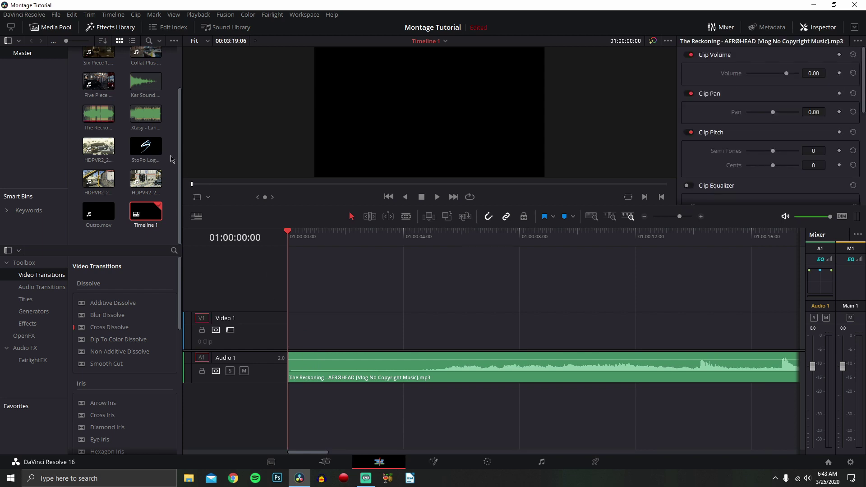
left_click_drag(147, 146, 292, 338)
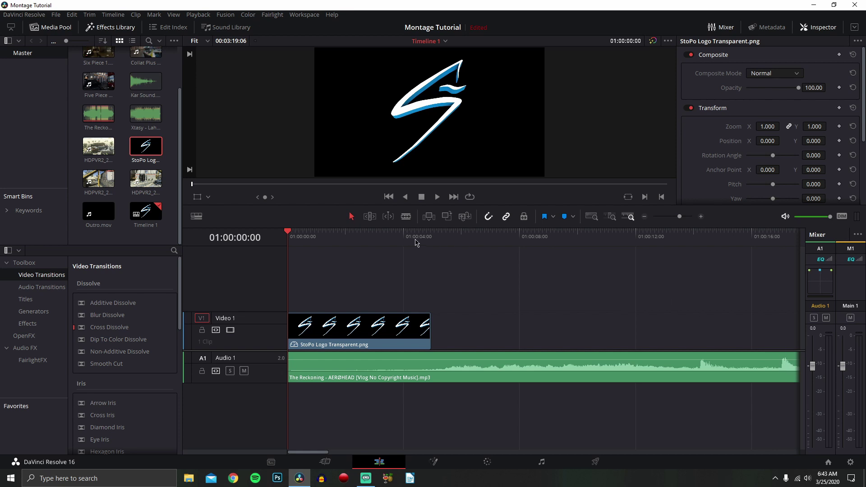
Trim and shift the music so a beat lands at the logo's end, 01:00:04:29, and extend its start to the timeline's beginning.
left_click_drag(415, 241, 431, 240)
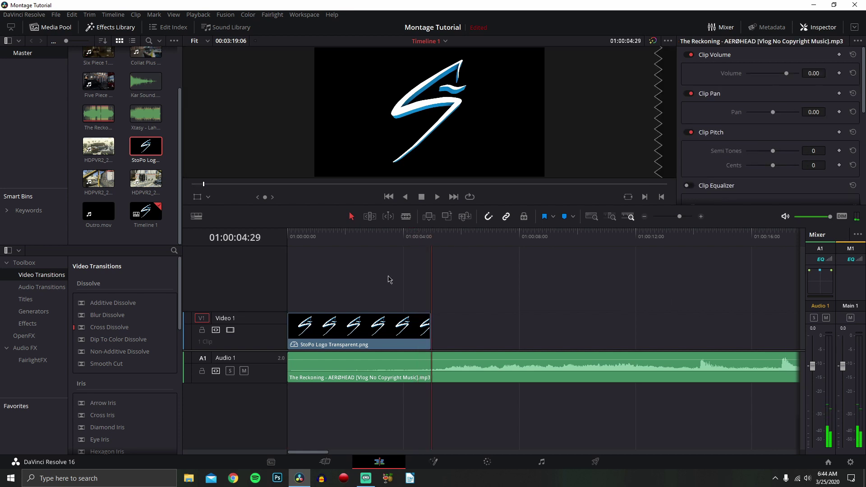
left_click_drag(289, 366, 679, 366)
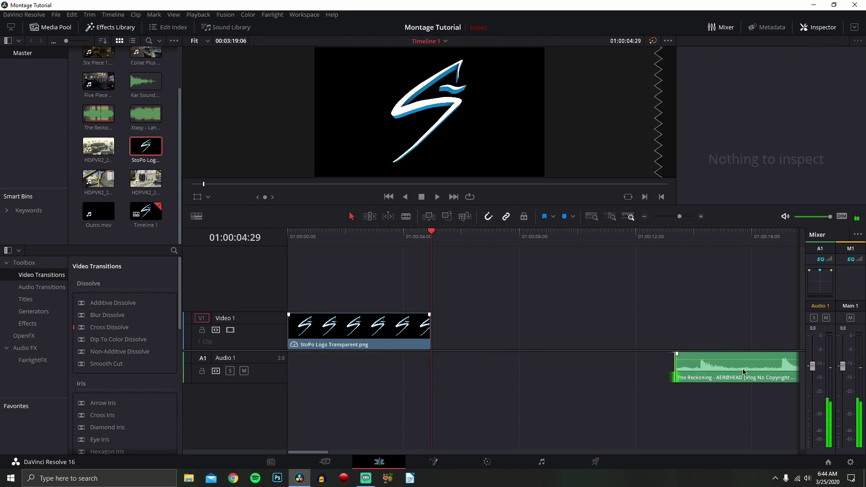
left_click_drag(743, 372, 398, 378)
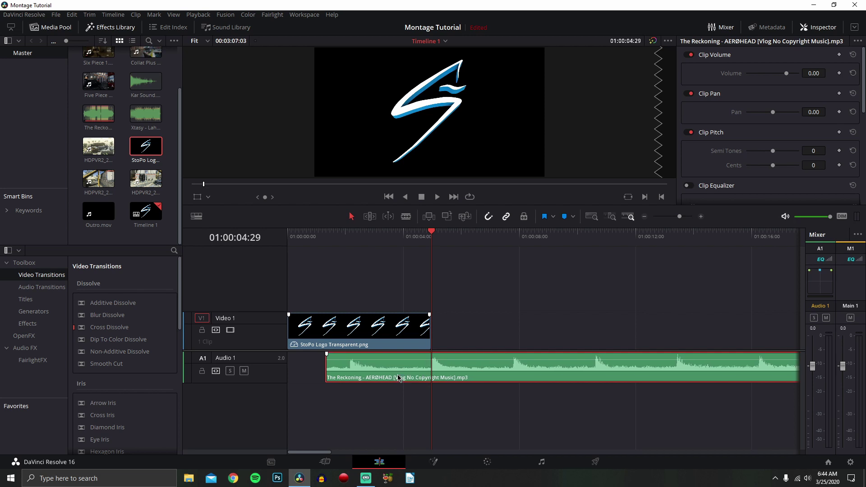
left_click_drag(330, 364, 289, 363)
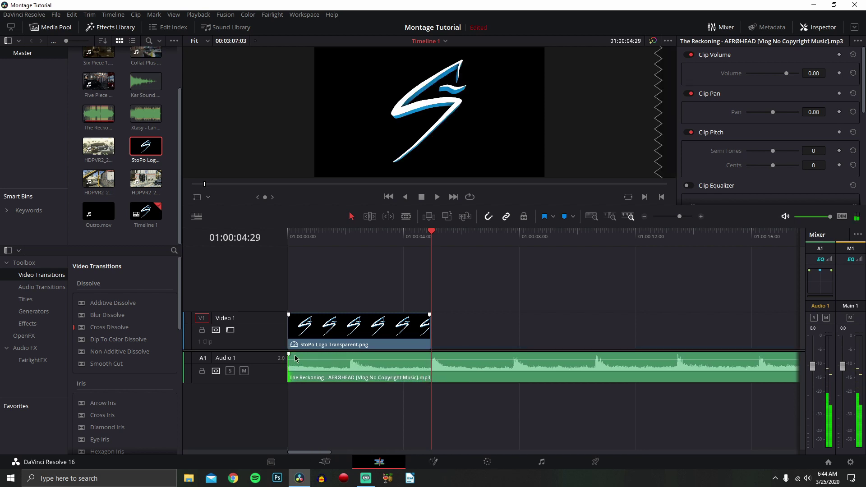
Keyframe the logo clip's Zoom at 25 on the timeline's first frame.
left_click(324, 332)
left_click_drag(314, 238, 275, 234)
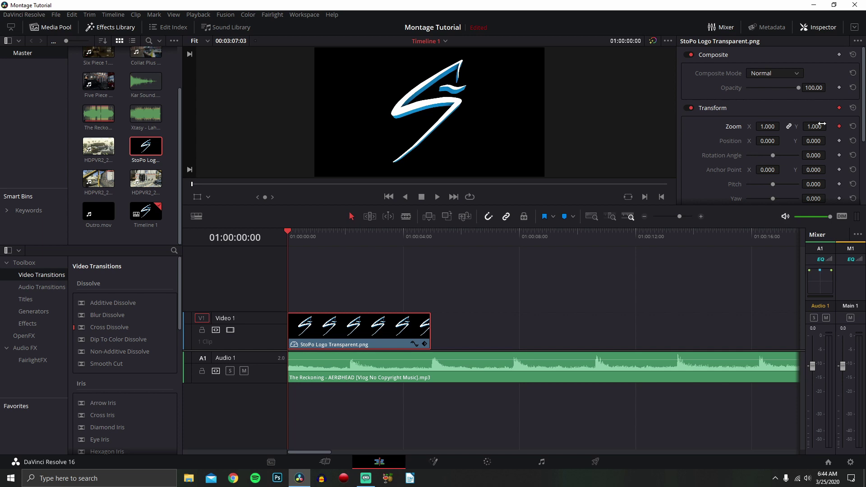
left_click(771, 127)
type("25")
key("Return")
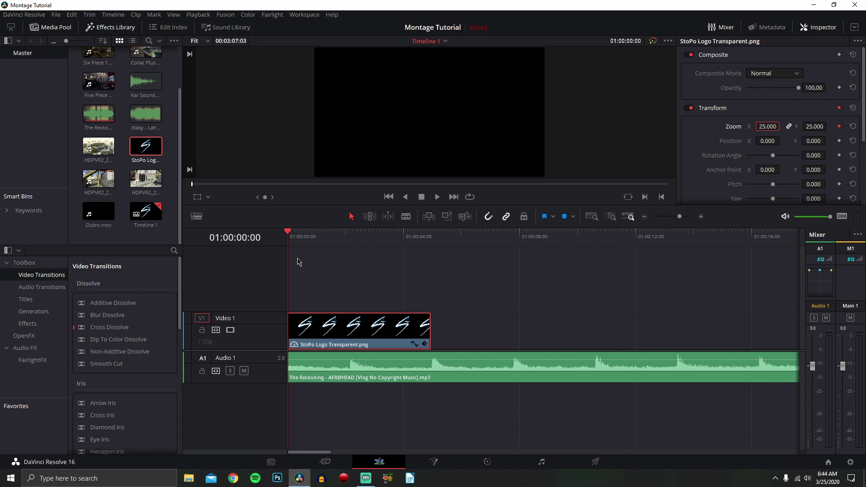
Keyframe the logo clip's Zoom at 0.5 at 01:00:00:15.
key("space")
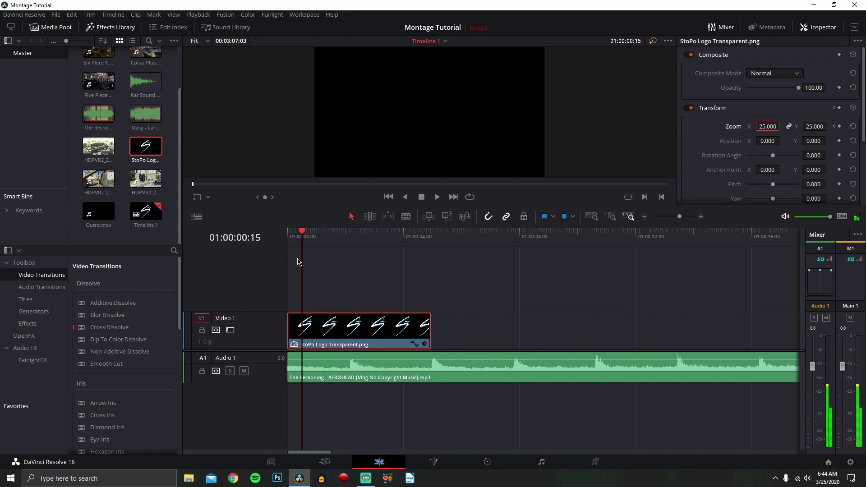
left_click(765, 126)
key("BackSpace")
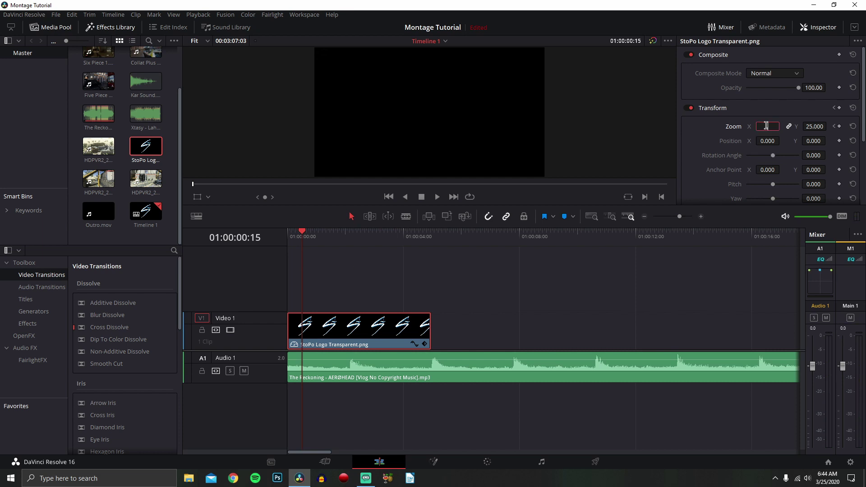
type("0.5")
key("Return")
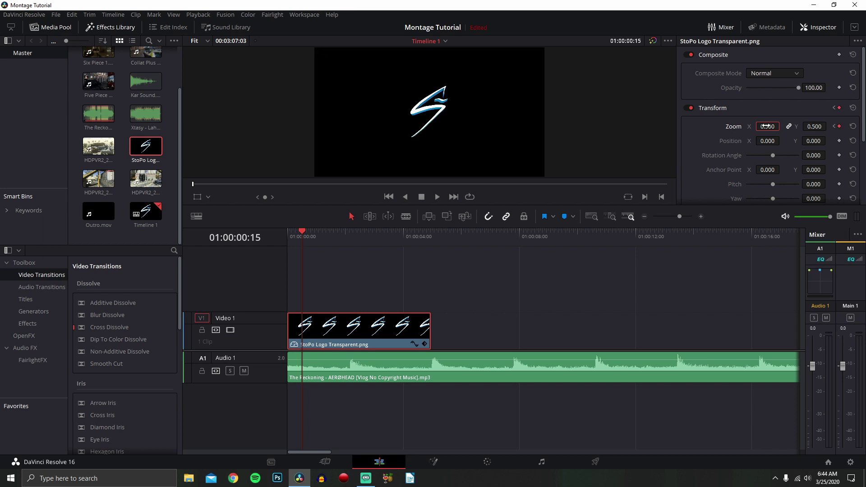
Enable Dynamic Zoom for the logo clip with Linear ease.
scroll(766, 126, "down", 5)
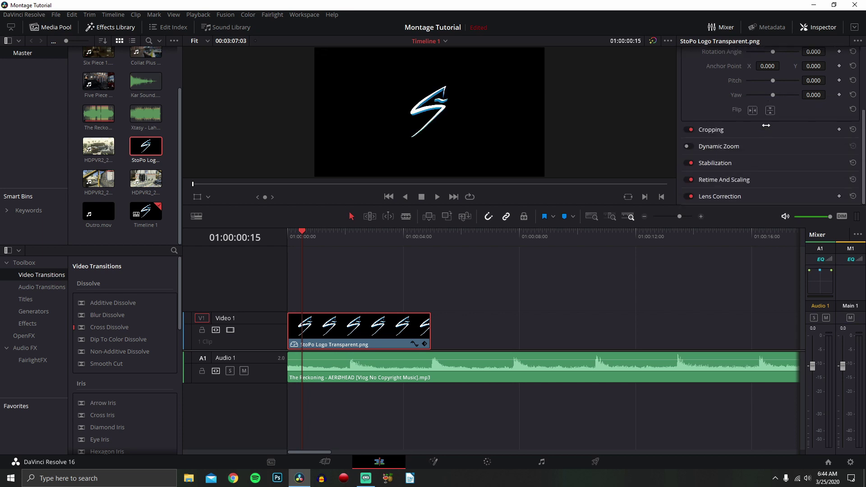
left_click(726, 147)
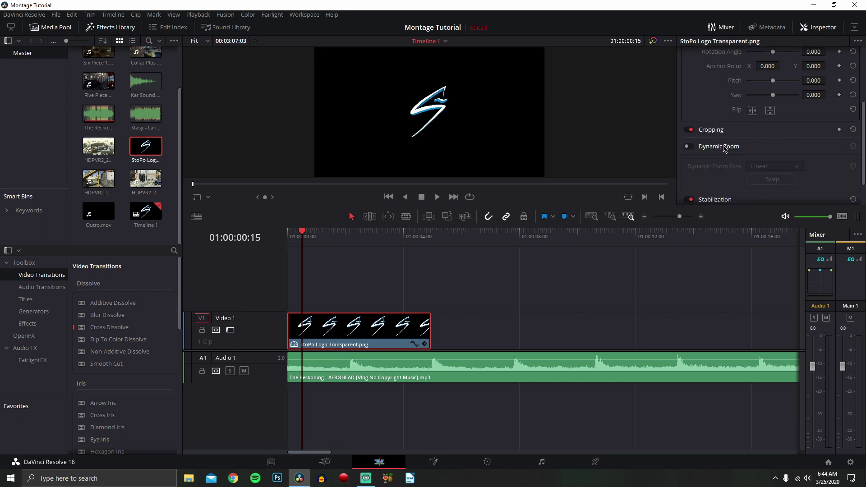
left_click(689, 147)
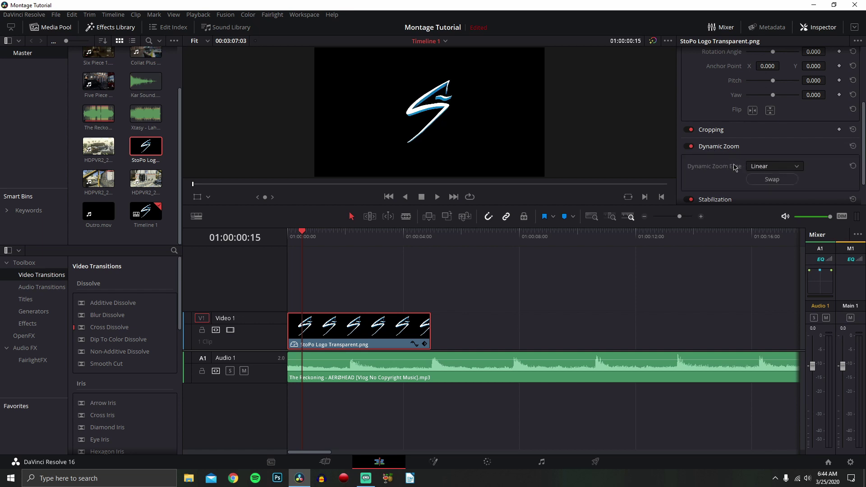
Play the logo intro from the timeline's start to check its zoom animation against the music.
left_click_drag(303, 233, 287, 232)
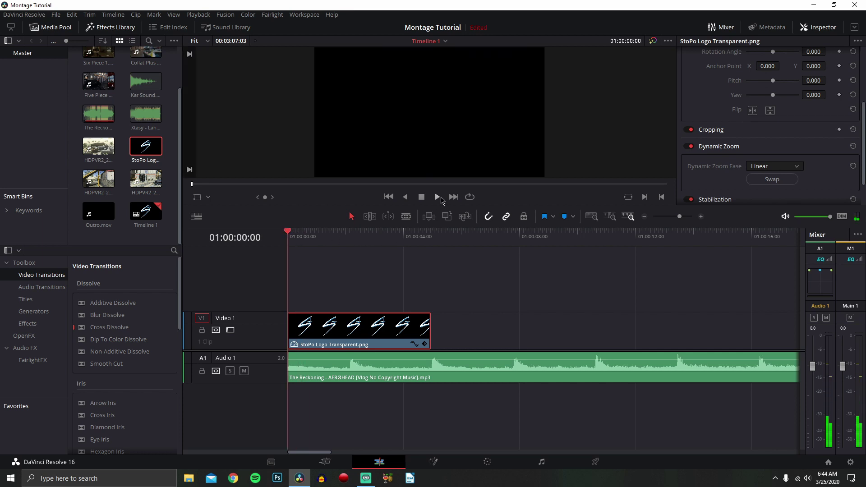
left_click(437, 197)
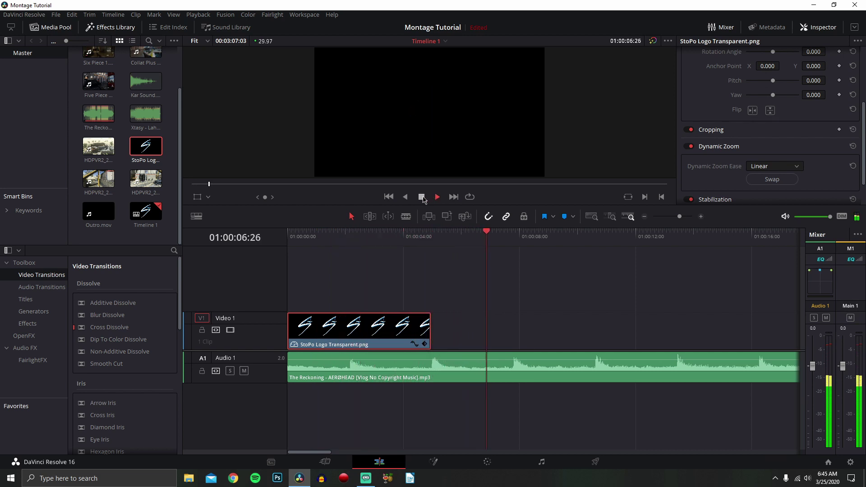
left_click(422, 197)
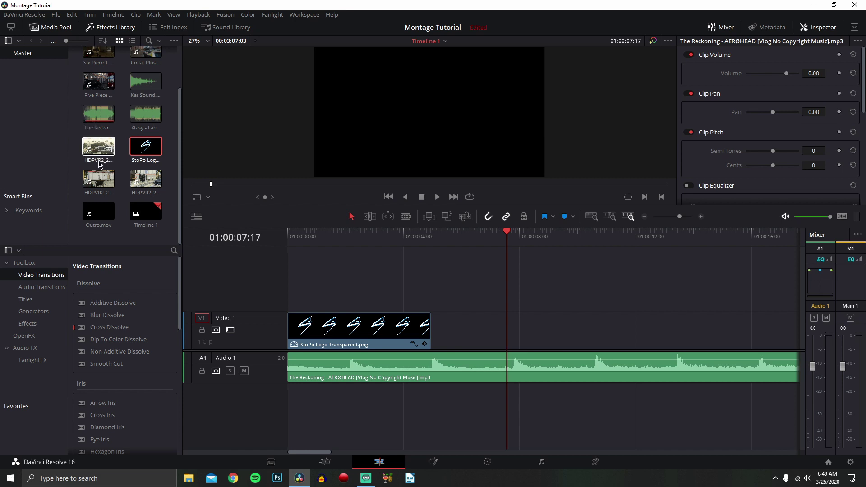
Add HDPVR2_20200323_1455-1.m4v on Video 2 at about 7 seconds, unlink its audio and delete that audio.
left_click_drag(98, 179, 495, 292)
right_click(519, 292)
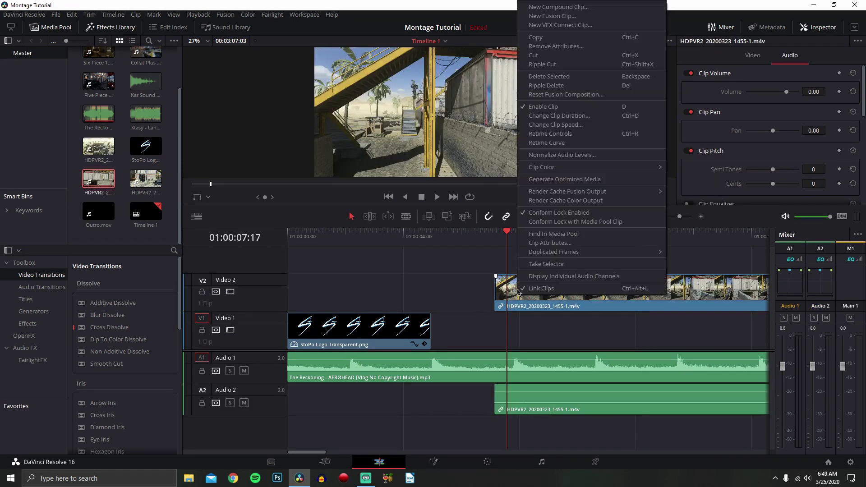
left_click(533, 289)
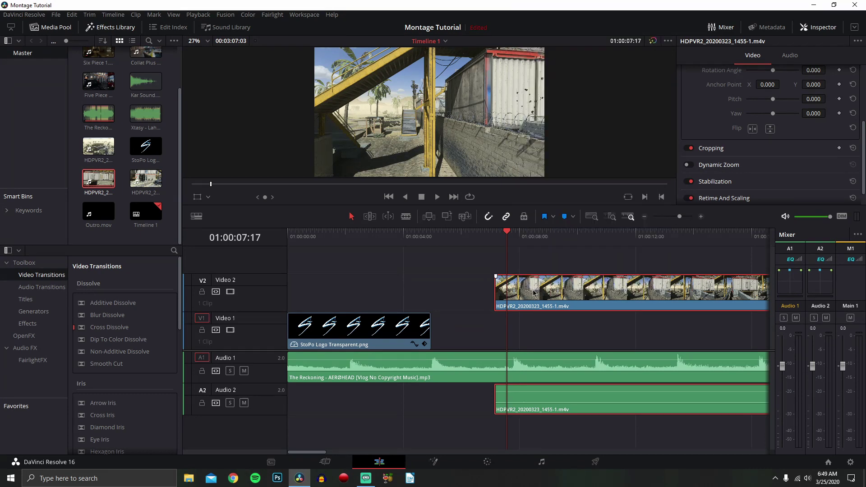
left_click(534, 333)
left_click(535, 402)
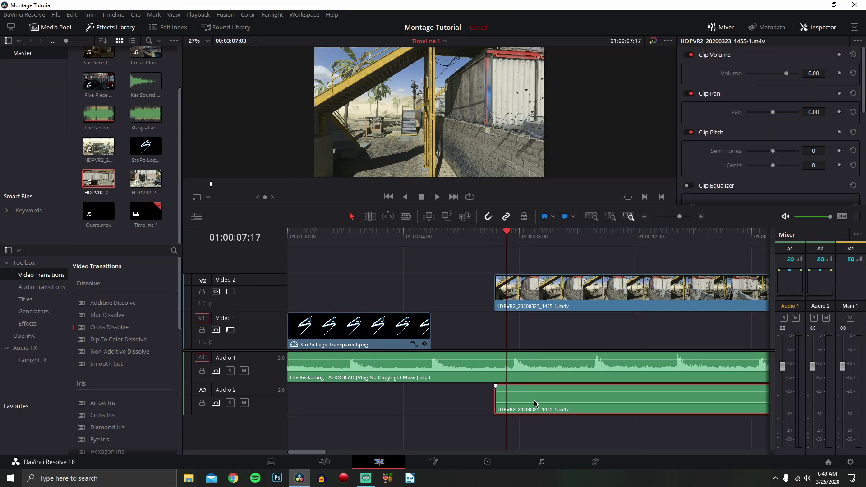
key("Delete")
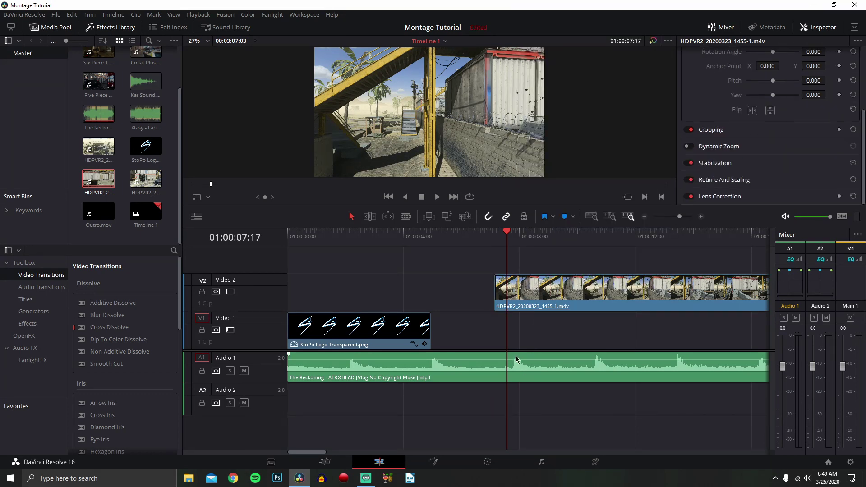
Trim the beginning off the HDPVR2_20200323_1455-1.m4v clip and move it to Video 1, starting on the beat at 01:00:07:23.
left_click_drag(495, 295, 685, 294)
left_click_drag(506, 235, 512, 236)
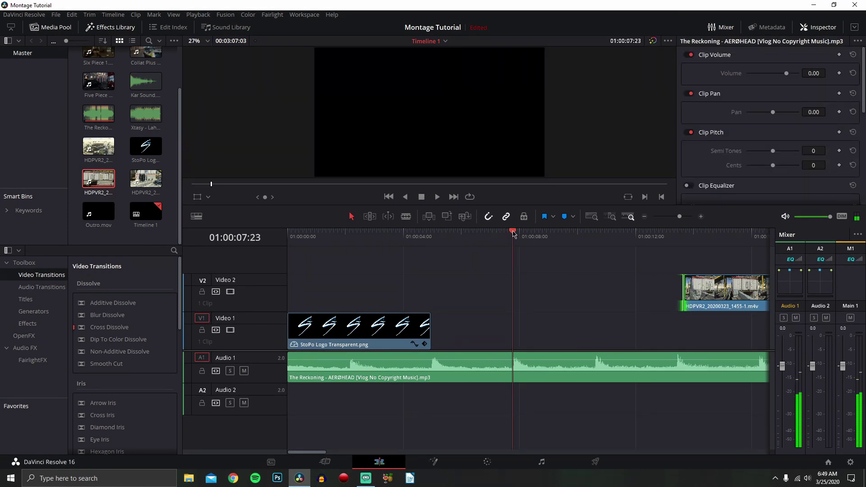
left_click_drag(714, 288, 543, 330)
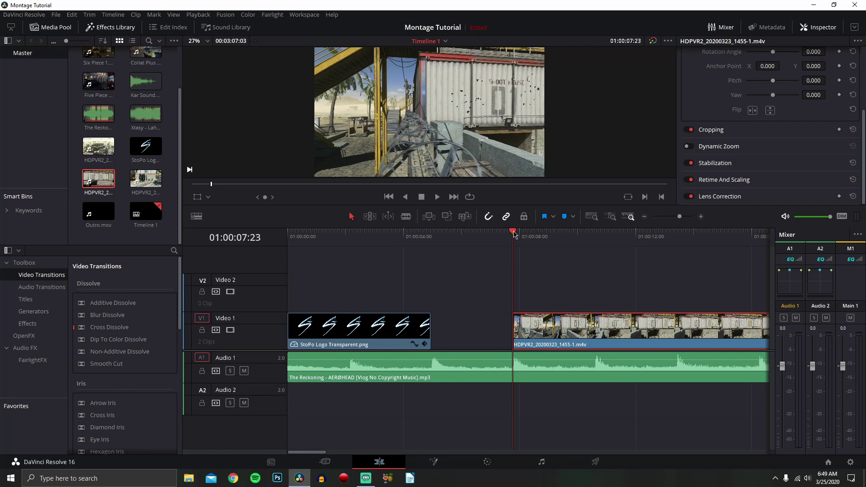
Split the HDPVR2_20200323_1455-1.m4v clip on the next beat at 01:00:10:18 and delete the part after the cut.
left_click_drag(515, 235, 596, 246)
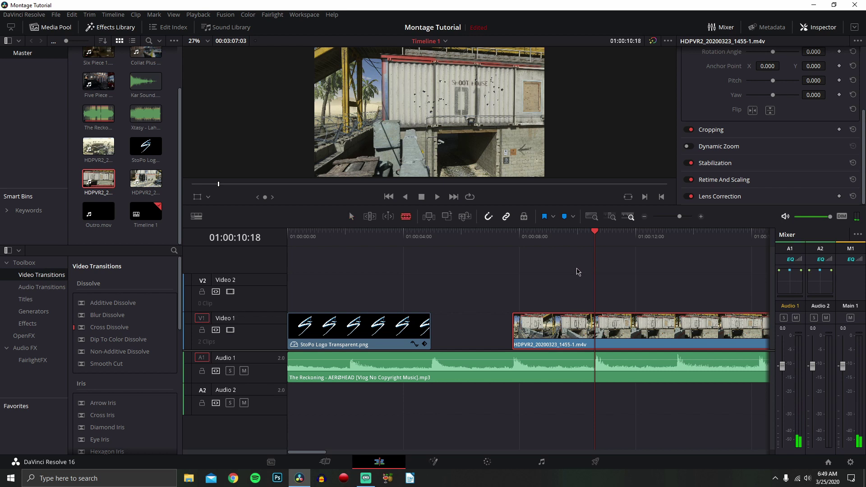
left_click(597, 327)
key("a")
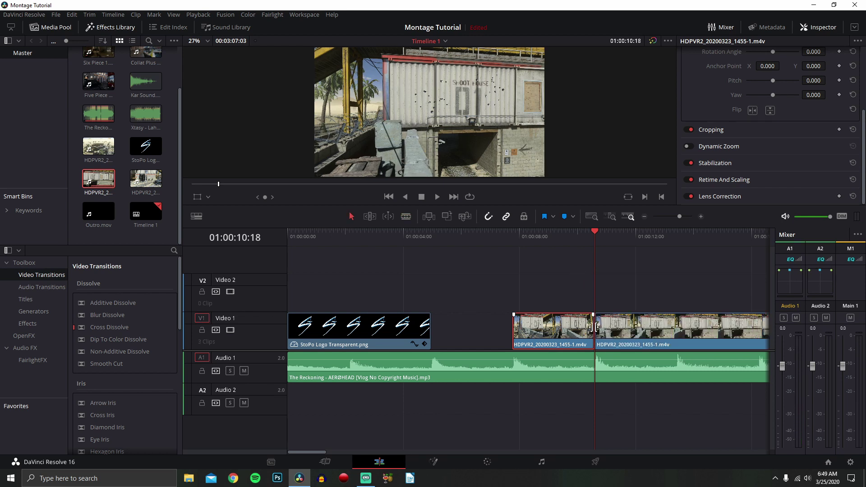
left_click(621, 327)
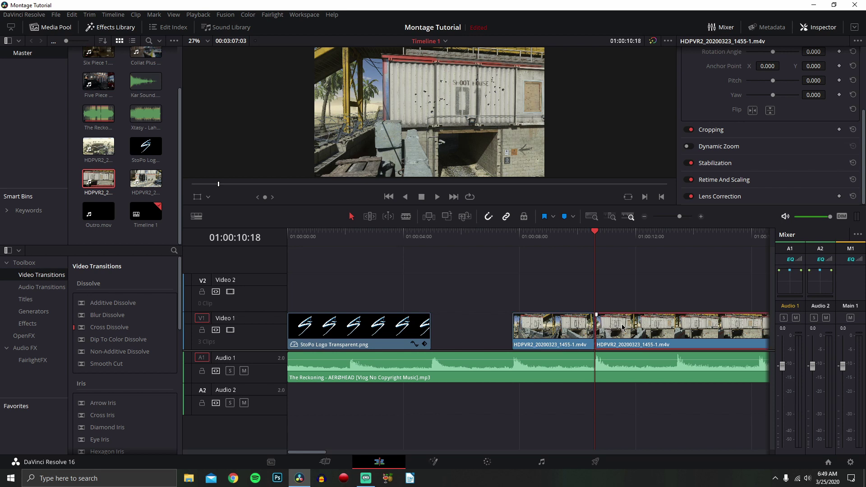
key("Delete")
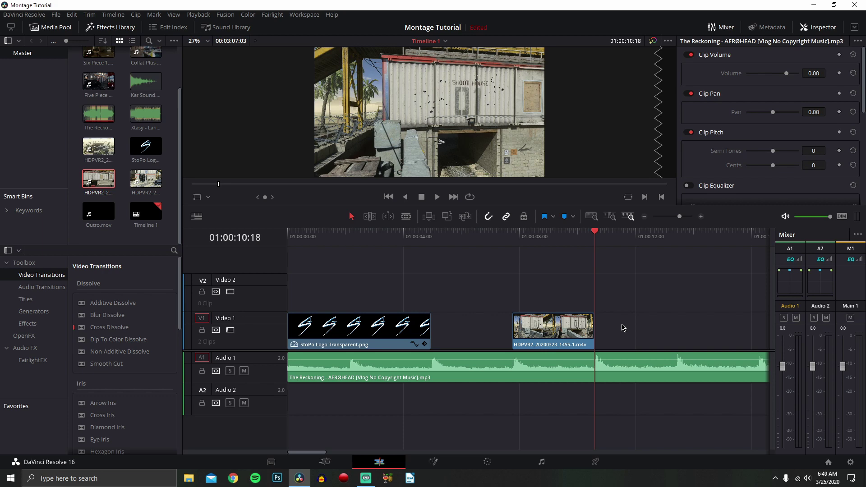
Add HDPVR2_20200323_1459-3.m4v on Video 1 at the 01:00:13:12 beat and delete its audio.
left_click_drag(318, 451, 339, 451)
left_click(418, 236)
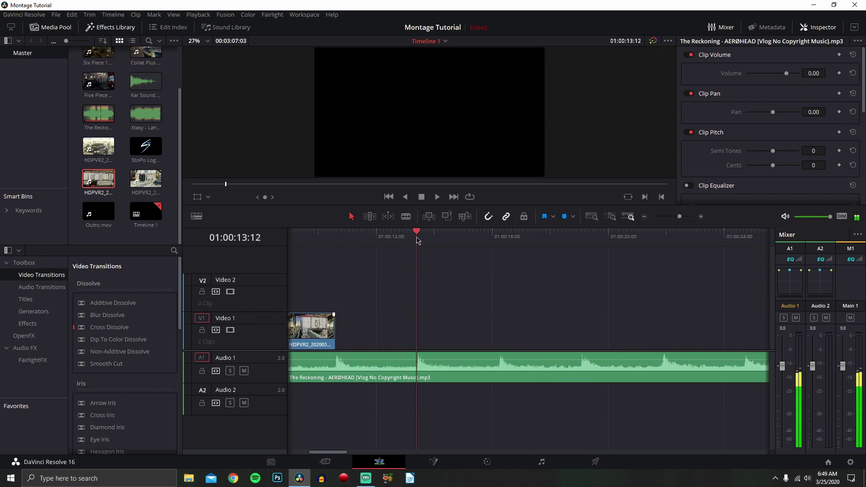
left_click_drag(145, 180, 419, 339)
left_click(467, 402, "alt")
key("BackSpace")
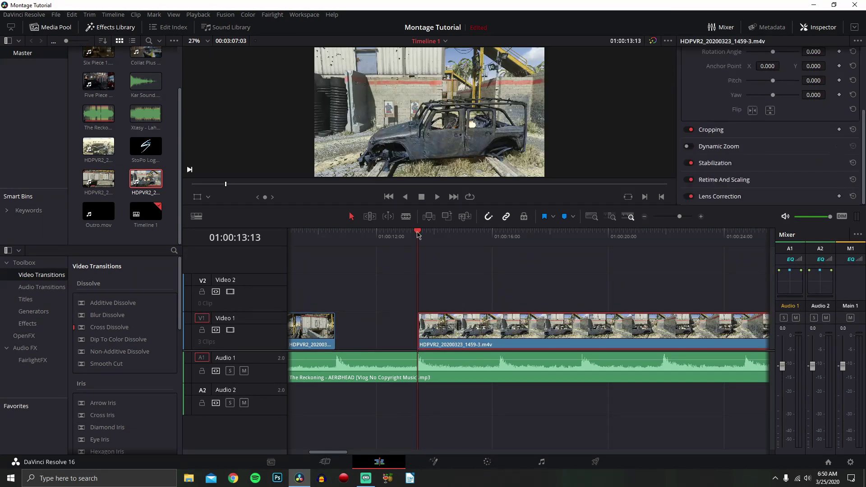
Split the HDPVR2_20200323_1459-3.m4v clip at 01:00:16:07 and delete the part after the cut.
left_click(499, 237)
key("Left")
key("b")
left_click(500, 333)
key("a")
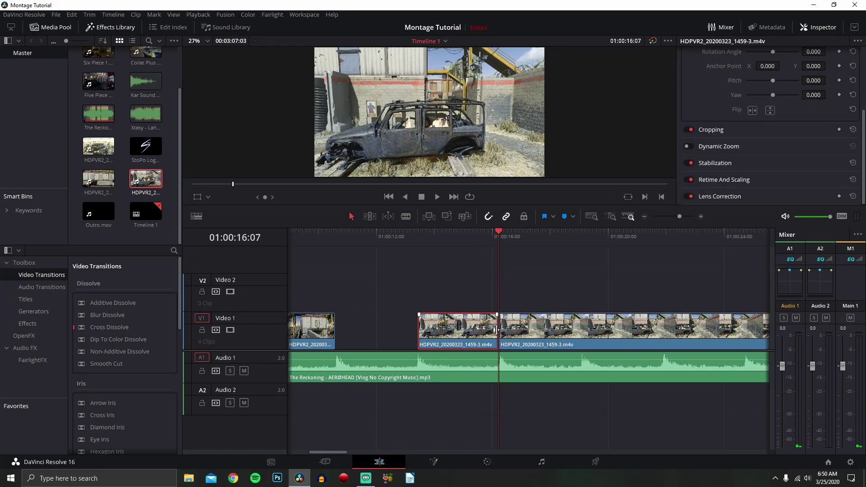
left_click(518, 333)
key("BackSpace")
Add HDPVR2_20200323_1457-2.m4v on Video 1 at the 01:00:19:02 beat, unlink its audio and delete that audio.
left_click_drag(341, 453, 354, 454)
left_click_drag(377, 236, 432, 244)
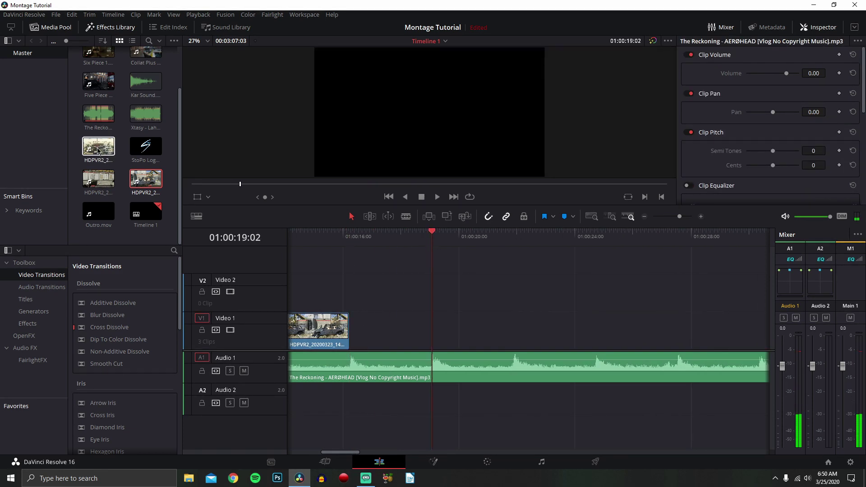
left_click_drag(98, 146, 453, 329)
right_click(455, 298)
left_click(483, 212)
left_click(460, 400)
key("BackSpace")
Split the HDPVR2_20200323_1457-2.m4v clip on the beat one frame after 01:00:21:25.
left_click(512, 239)
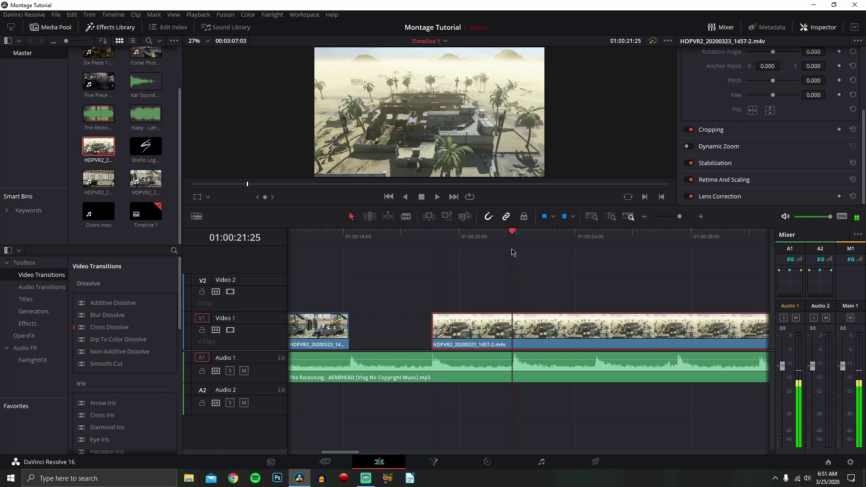
key("Right")
key("b")
left_click(512, 329)
key("a")
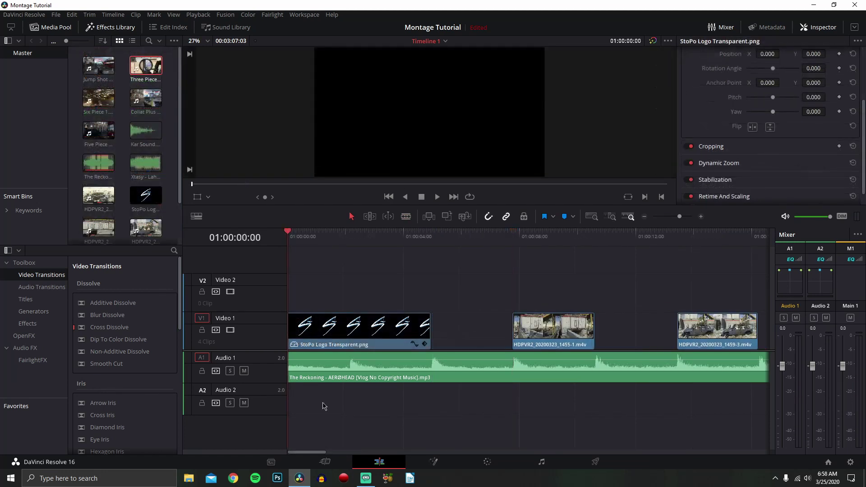
Play the timeline from its start through the last gameplay clip to check the cuts against the music's beats.
left_click(437, 197)
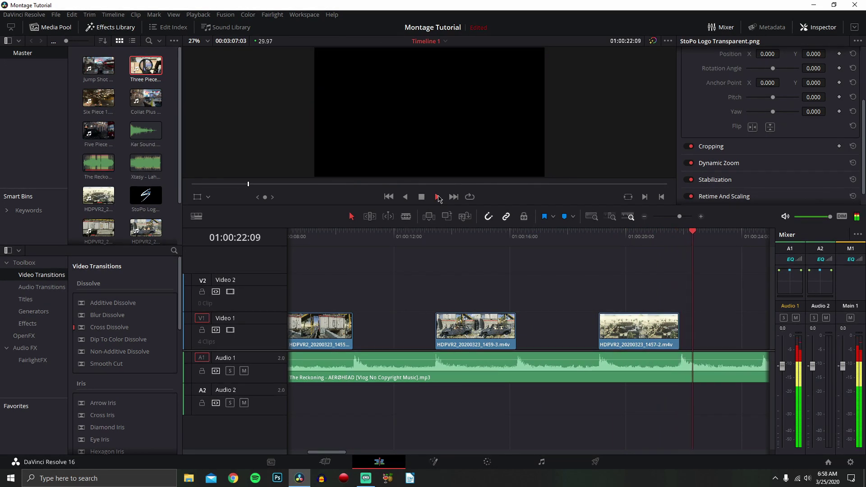
left_click(421, 197)
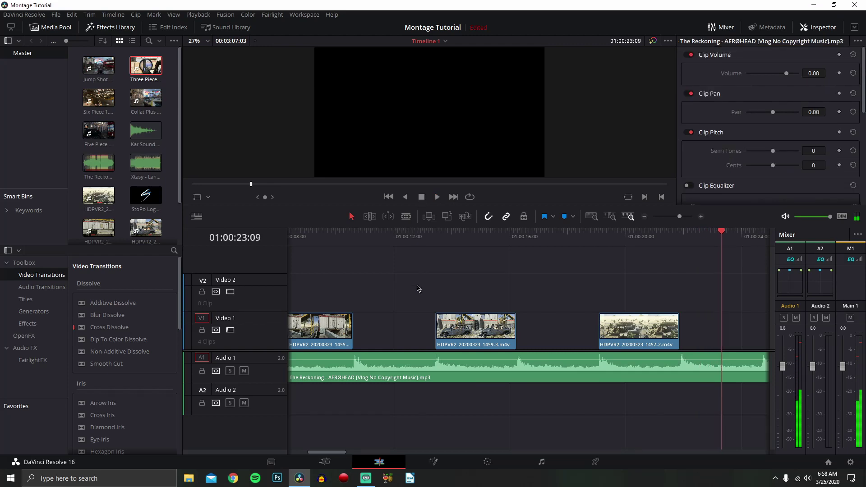
key("ctrl+a")
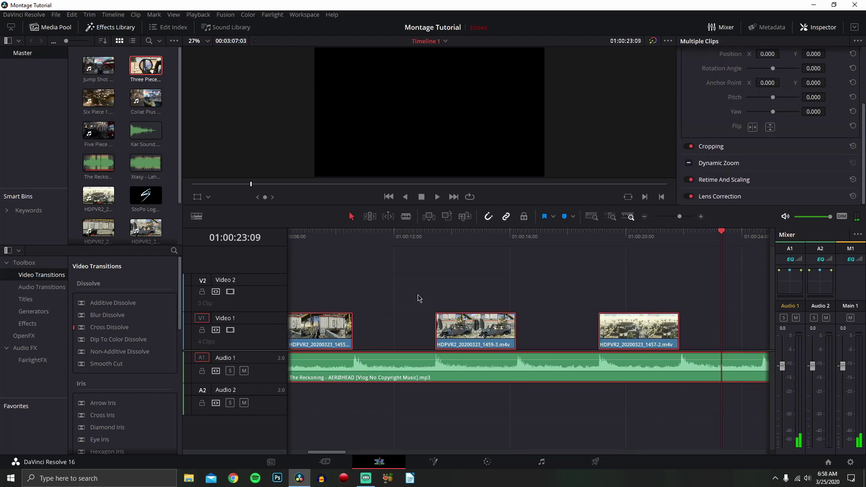
right_click(467, 331)
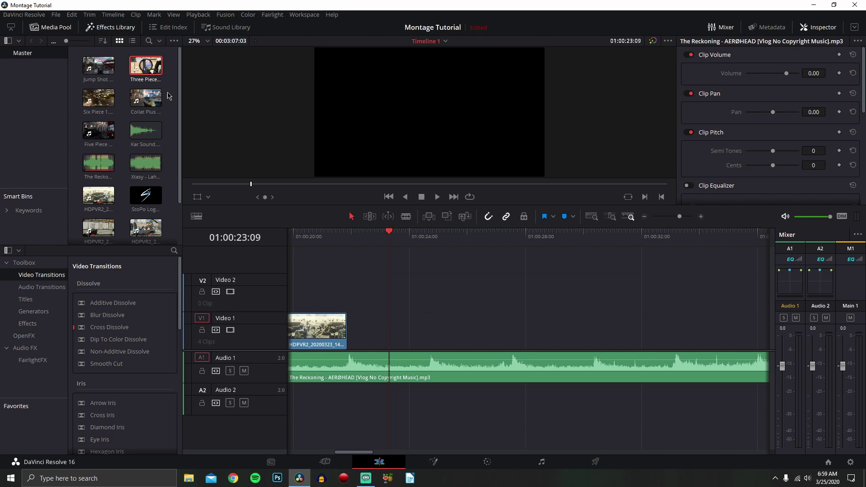
Add Three Piece 5.mov on Video 2 just before 01:00:24:00, unlink its audio and delete that audio.
left_click_drag(149, 67, 415, 296)
right_click(416, 295)
left_click(428, 290)
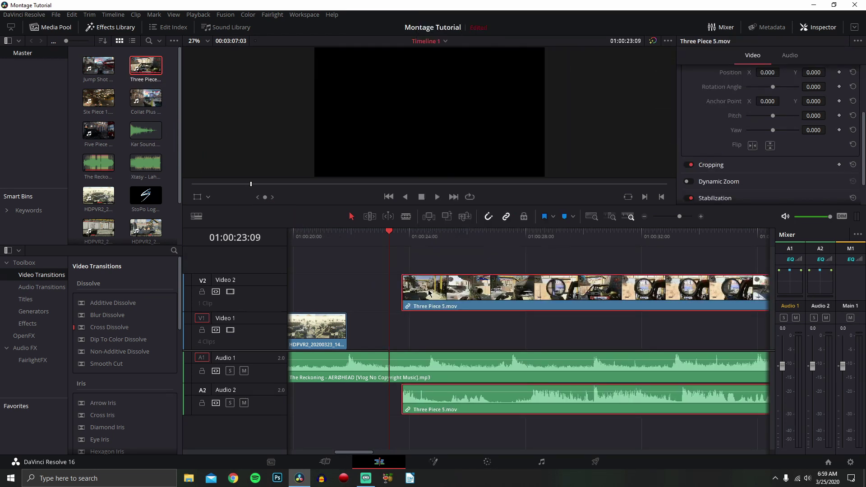
left_click(419, 328)
left_click(424, 402)
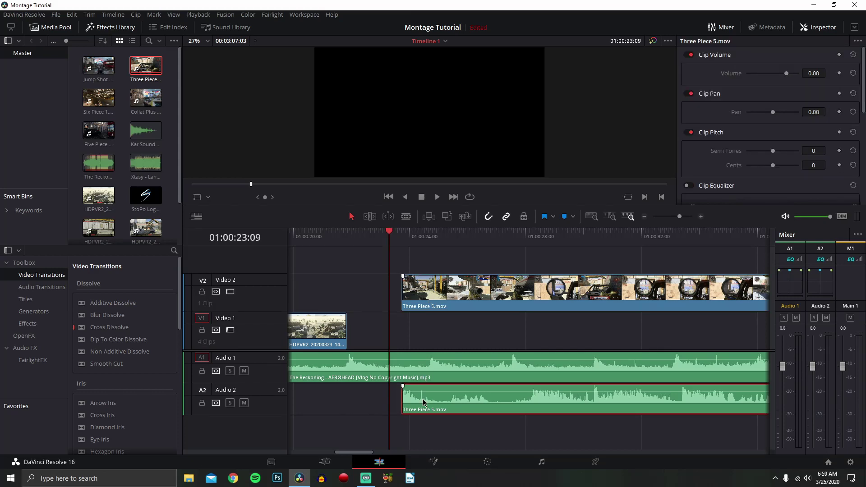
key("Delete")
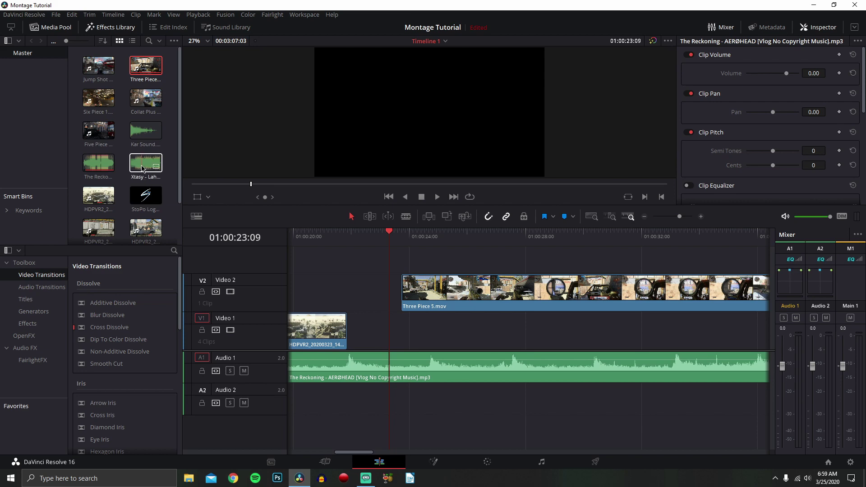
Add Xtasy - Lahar [Vlog No Copyright Music].mp3 on Audio 2 and isolate it by disabling Video 2 and muting Audio 1.
left_click_drag(146, 164, 291, 408)
left_click_drag(331, 453, 362, 453)
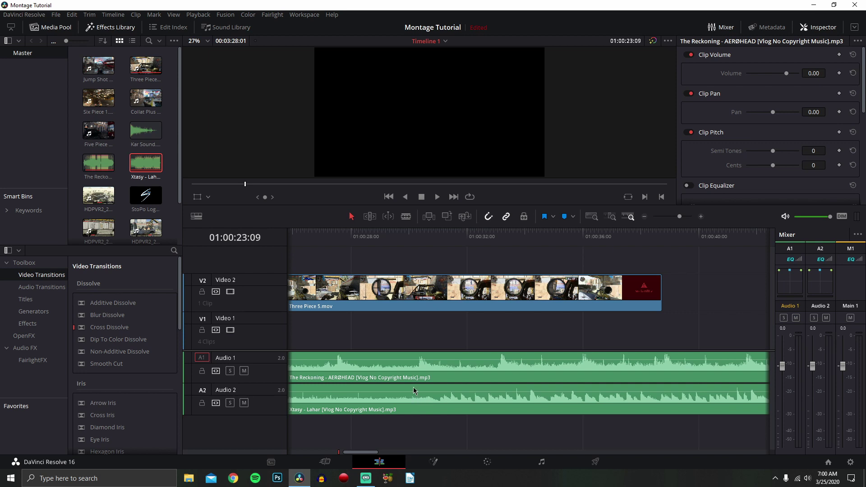
left_click(230, 292)
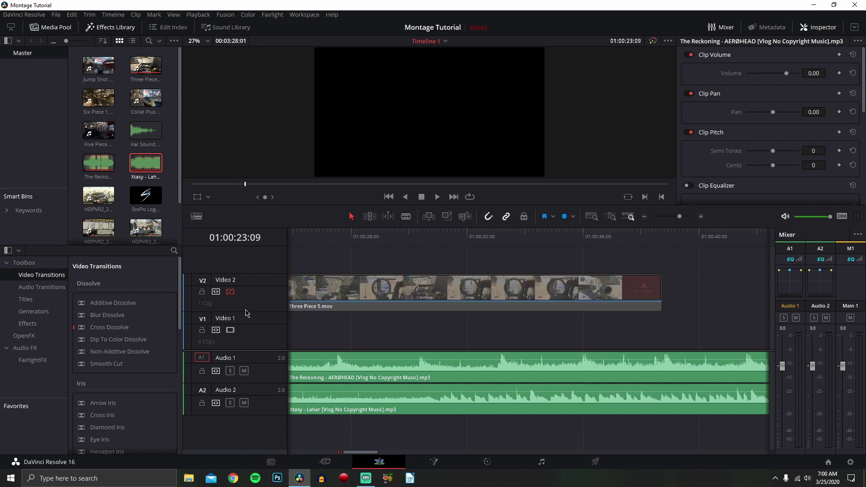
left_click(244, 371)
Locate the beat in the Xtasy - Lahar music clip by ear and add a clip marker there at 01:00:30:20.
left_click(389, 240)
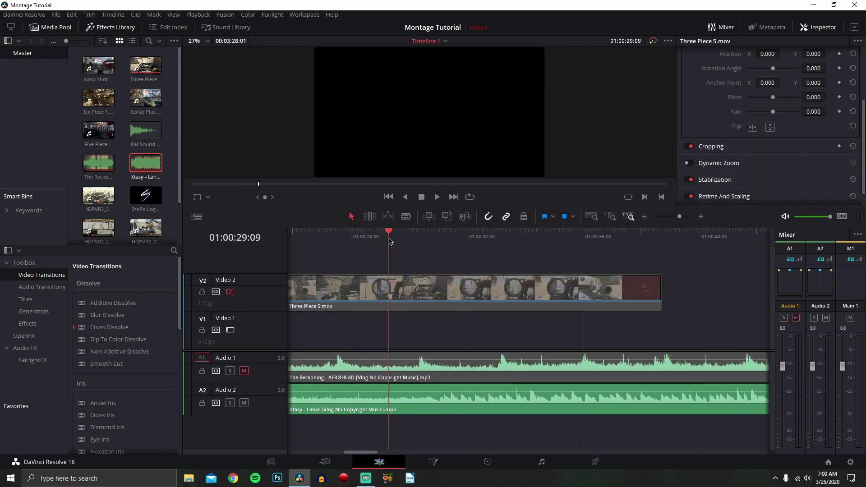
key("space")
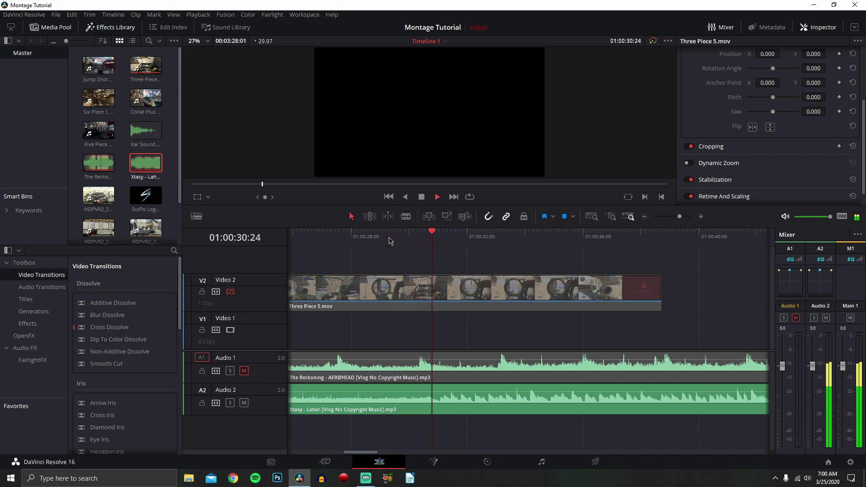
key("space")
left_click_drag(419, 234, 430, 239)
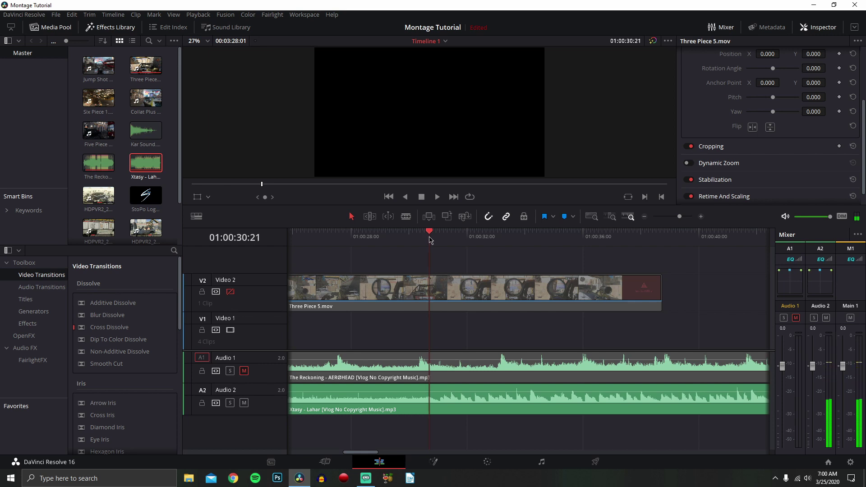
key("Left")
left_click(422, 402)
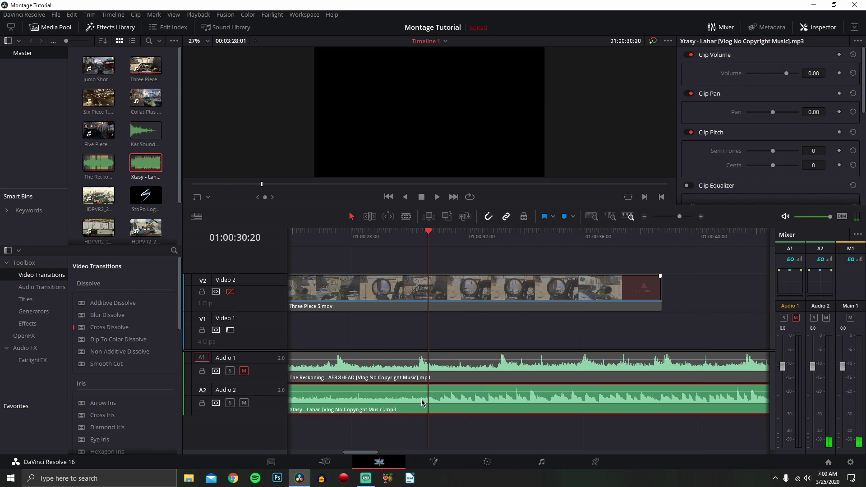
key("Left")
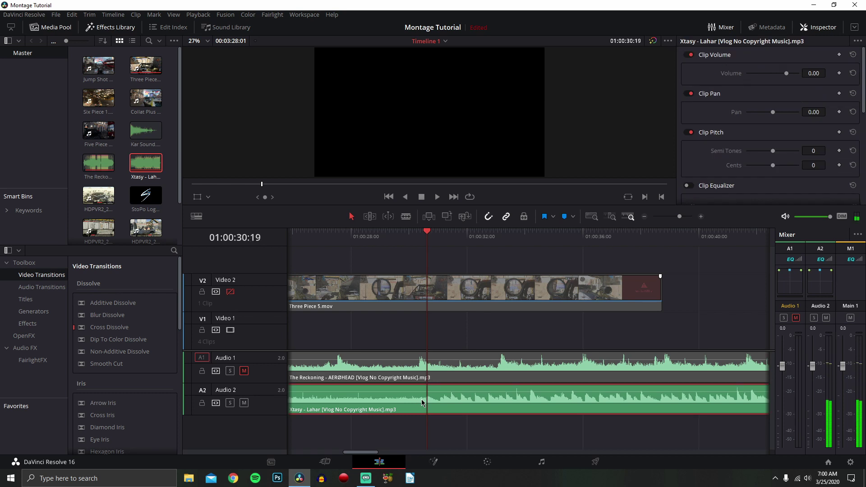
key("Right")
key("m")
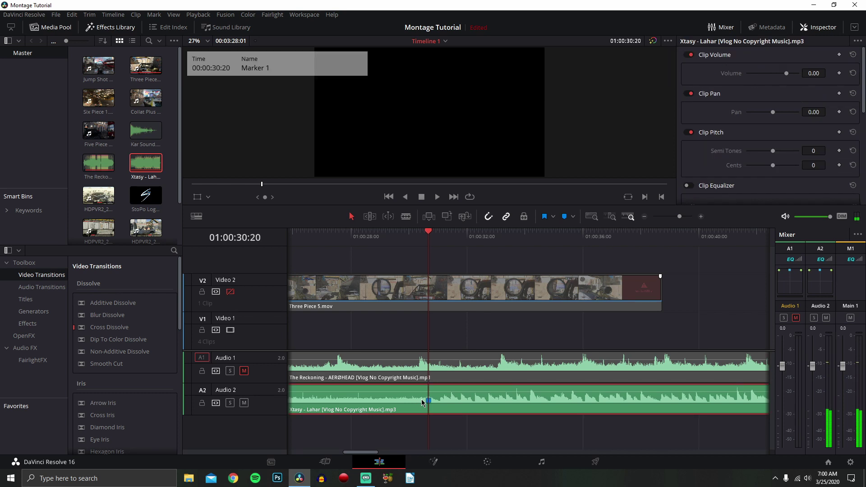
Re-enable Video 2 and add a clip marker on the first shot in Three Piece 5.mov at 01:00:30:08.
left_click(231, 292)
left_click_drag(369, 452, 358, 454)
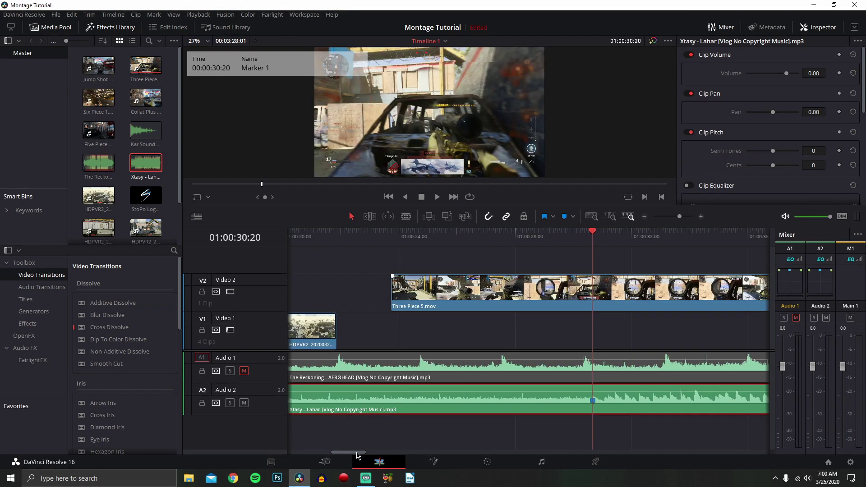
left_click_drag(391, 241, 584, 239)
key("Left")
key("Left")
key("Left")
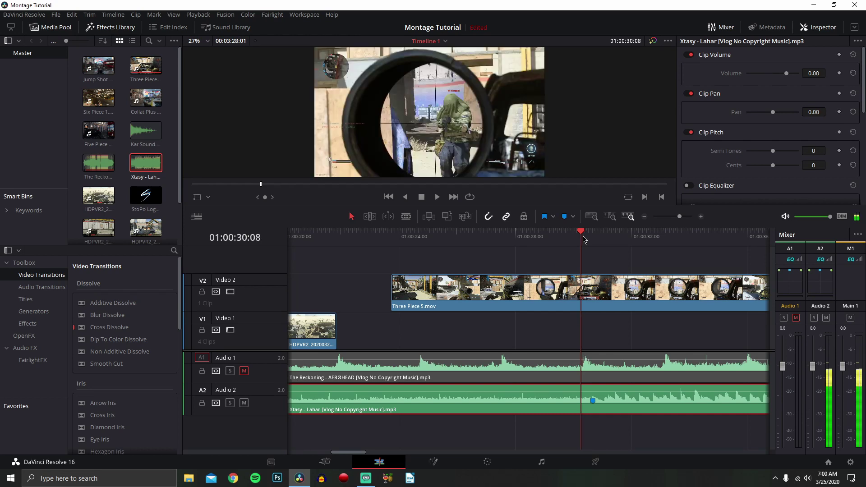
key("Right")
key("Left")
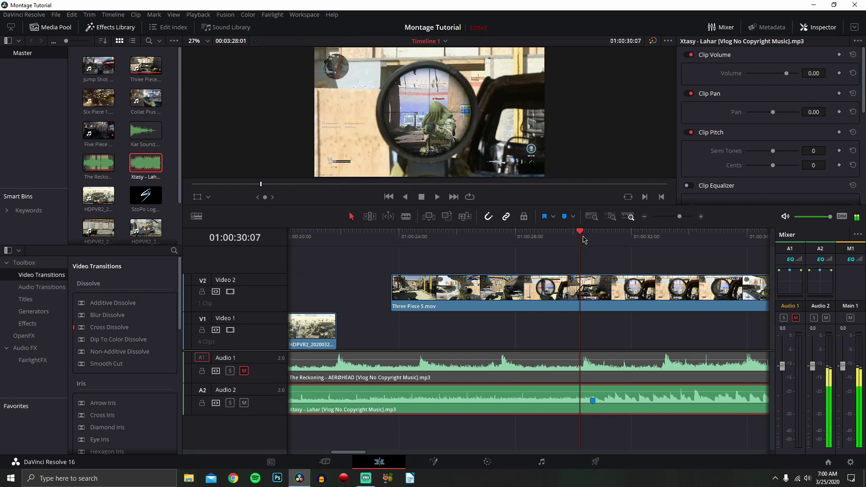
key("Right")
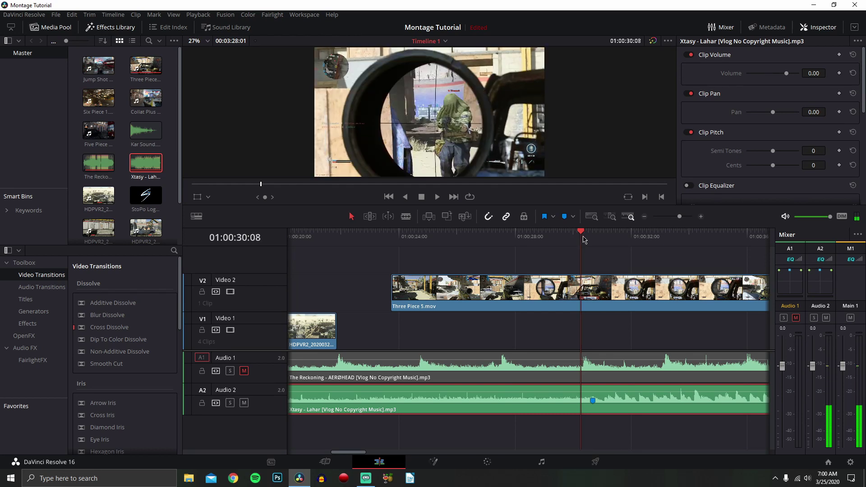
left_click(591, 295)
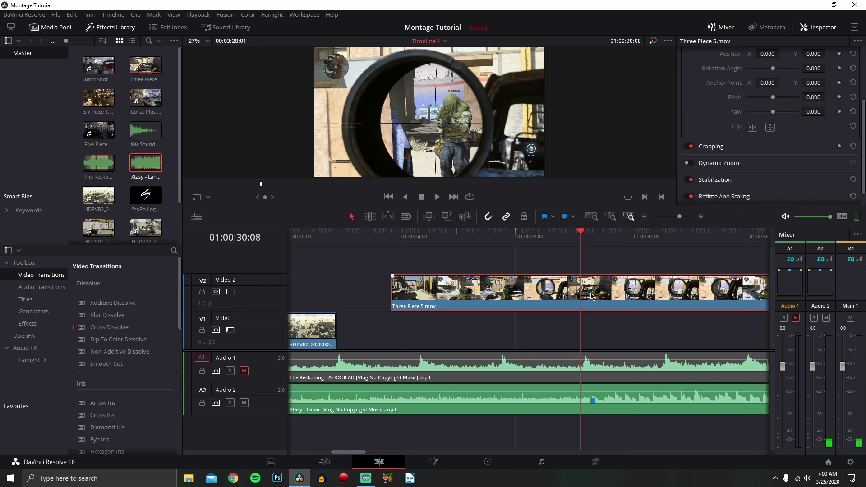
key("m")
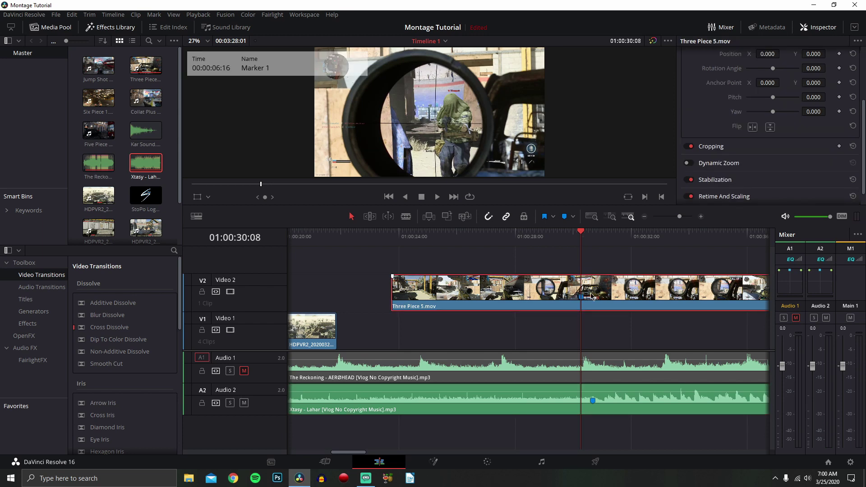
Add a clip marker on the second shot in Three Piece 5.mov, just before 01:00:32:00.
key("space")
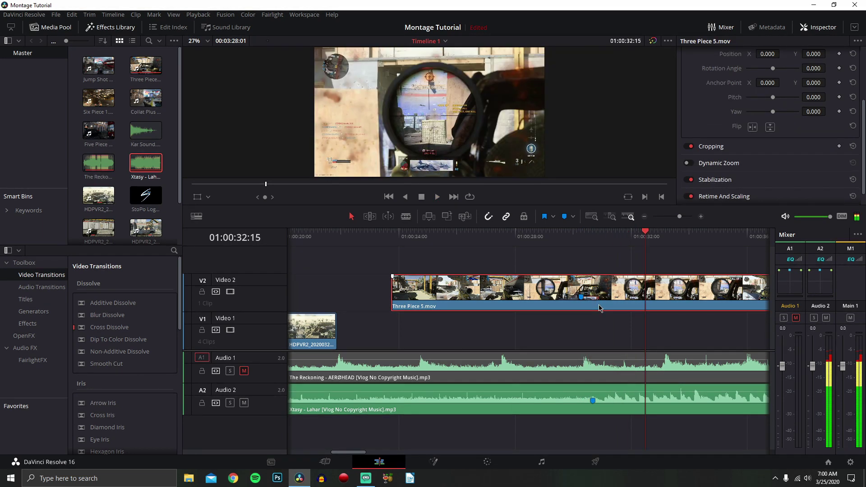
left_click_drag(628, 239, 623, 240)
key("m")
key("space")
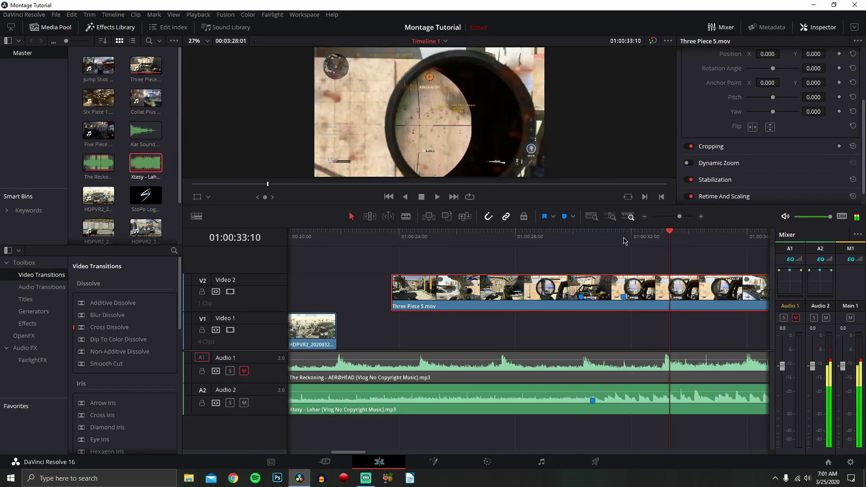
Add a clip marker on the third shot in Three Piece 5.mov at 01:00:33:10.
key("m")
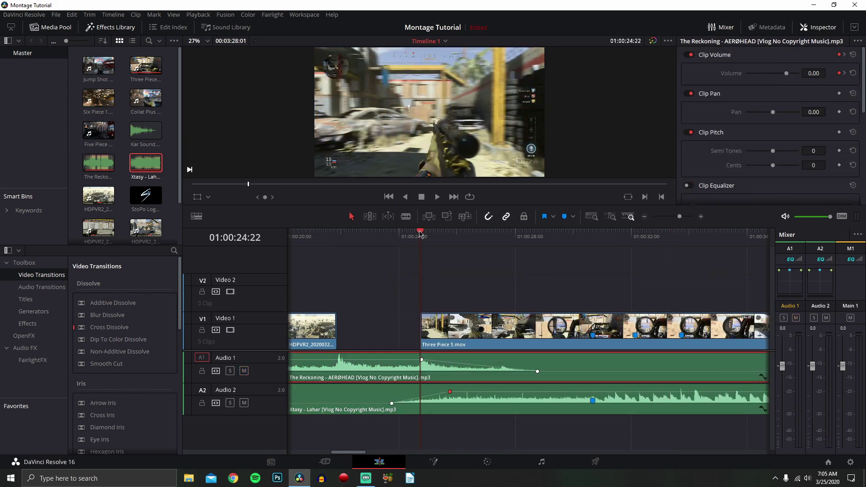
Check the volume keyframes where the two songs crossfade and play back the music transition from 01:00:21:26.
left_click_drag(425, 233, 391, 244)
left_click(393, 405)
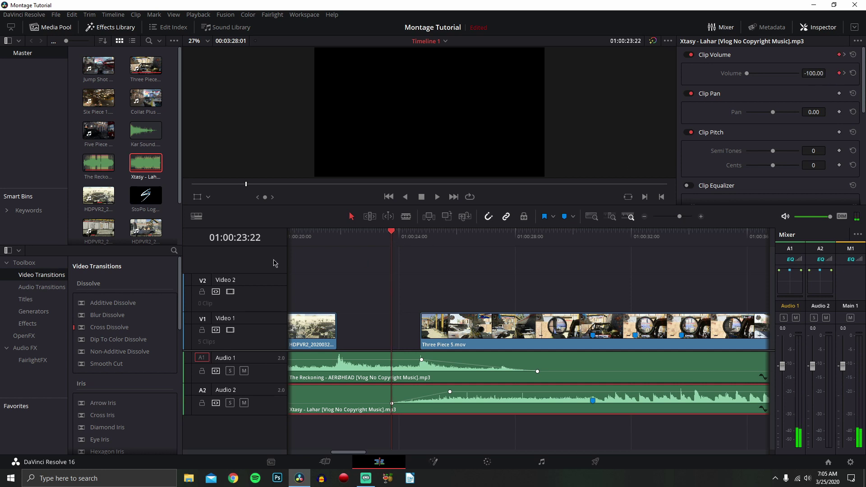
left_click_drag(390, 231, 338, 249)
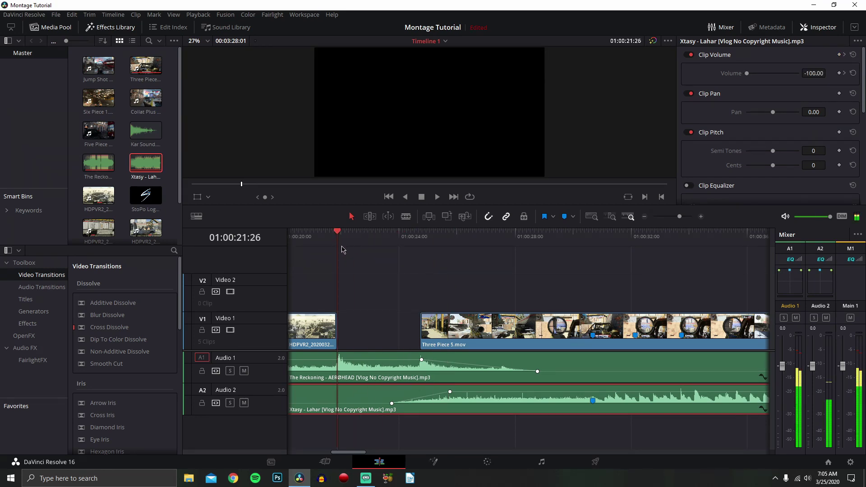
key("space")
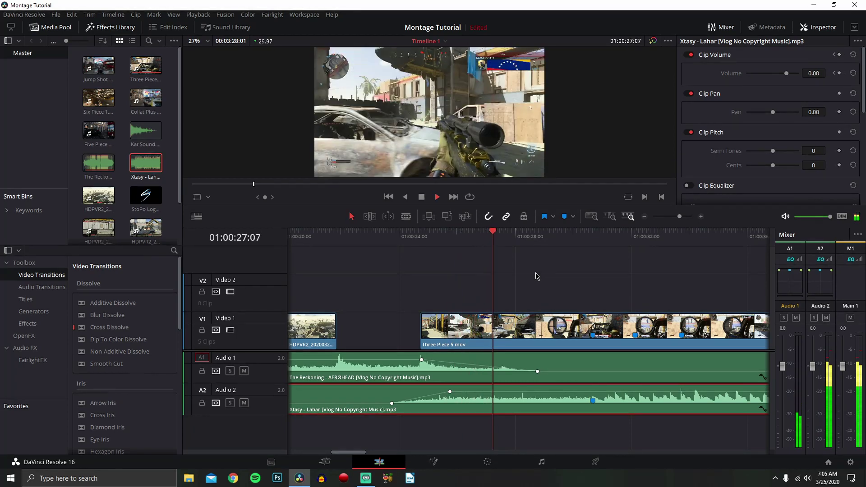
left_click(422, 198)
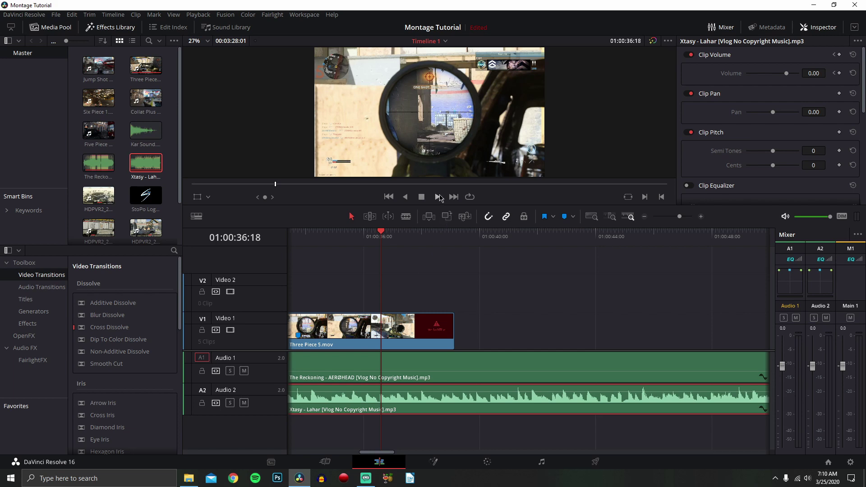
Locate the beat just before the end of Three Piece 5.mov by ear and add a marker there on the Xtasy - Lahar clip.
left_click(437, 197)
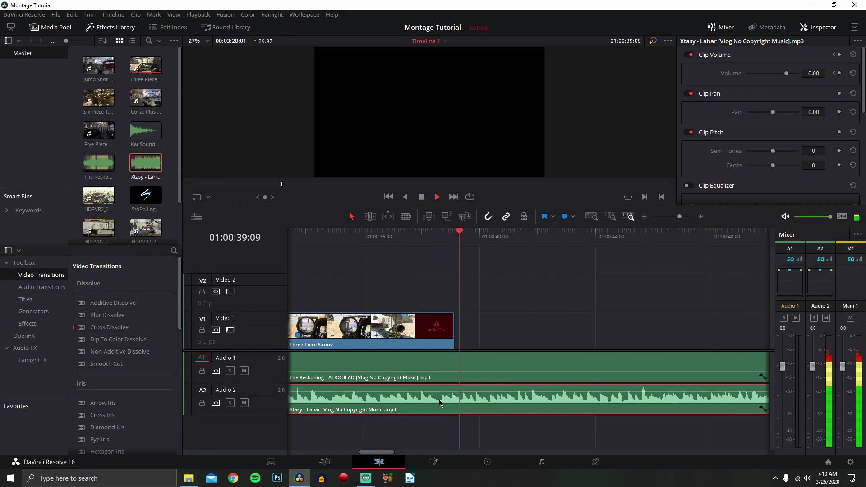
key("space")
left_click(426, 235)
key("space")
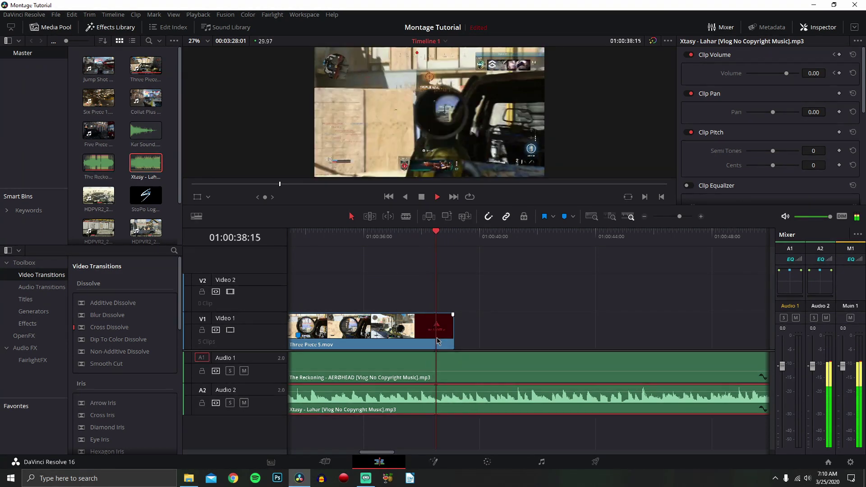
key("space")
left_click_drag(435, 234, 443, 238)
key("m")
Place Jump Shot 1.mov on Video 2 right after Three Piece 5.mov, unlink its audio and delete the audio part.
left_click_drag(98, 65, 494, 287)
right_click(478, 263)
left_click(502, 288)
left_click(463, 434)
key("BackSpace")
Add a clip marker on the shot in Jump Shot 1.mov at 01:00:47:15 and align it with the second Xtasy - Lahar marker.
left_click_drag(537, 235, 698, 261)
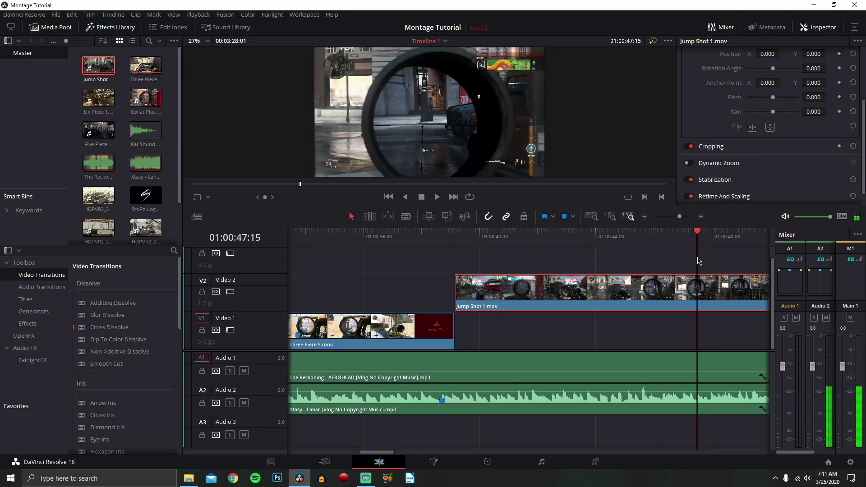
key("m")
left_click_drag(715, 288, 460, 288)
Trim the start of Jump Shot 1.mov to shortly before its marker and the end of Three Piece 5.mov to 01:00:36:20.
left_click_drag(377, 452, 365, 456)
left_click_drag(371, 291, 572, 291)
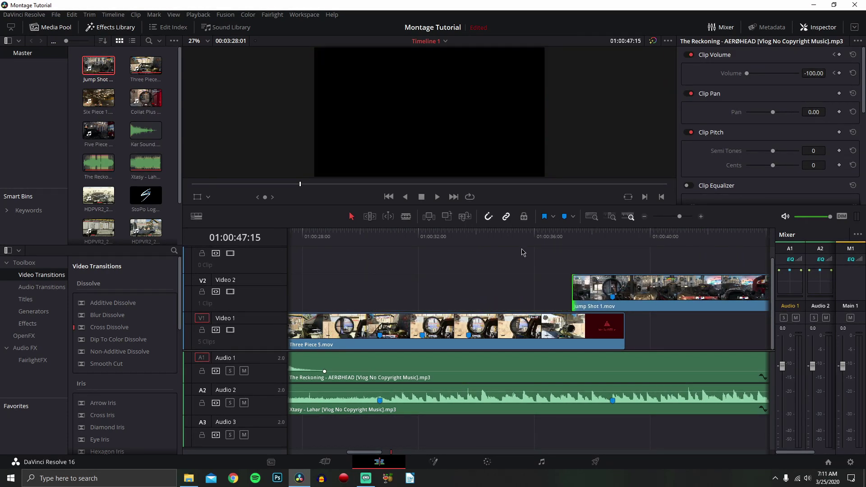
left_click_drag(535, 235, 554, 245)
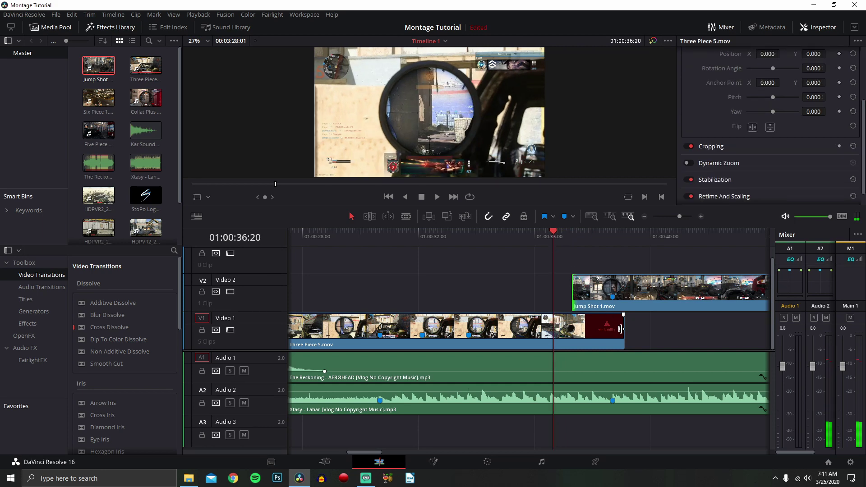
left_click_drag(621, 329, 552, 327)
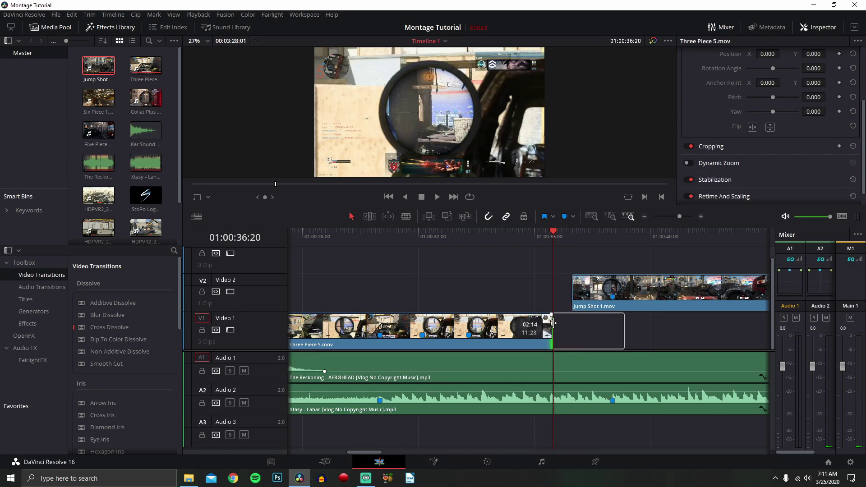
Split Three Piece 5.mov at 01:00:34:05 and 01:00:34:24 to isolate a short segment after the third shot.
mouse_move(551, 234)
left_mouse_down()
mouse_move(543, 236)
mouse_move(582, 240)
mouse_move(553, 237)
left_mouse_up()
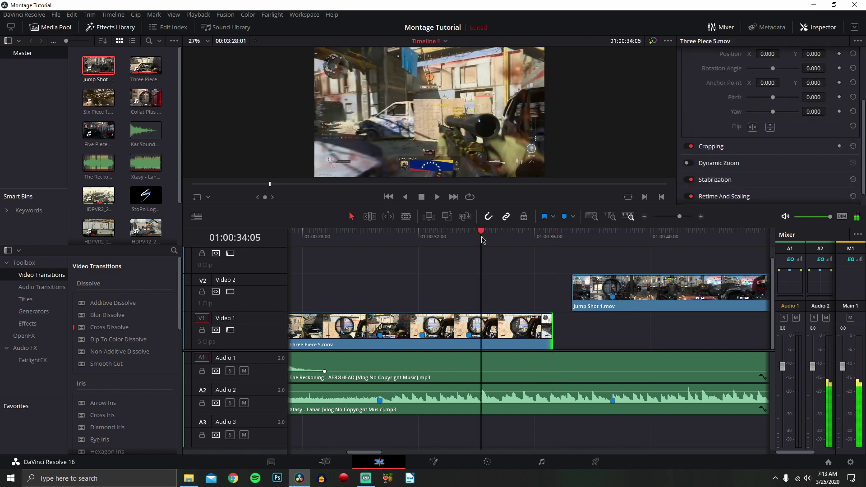
key("ctrl+b")
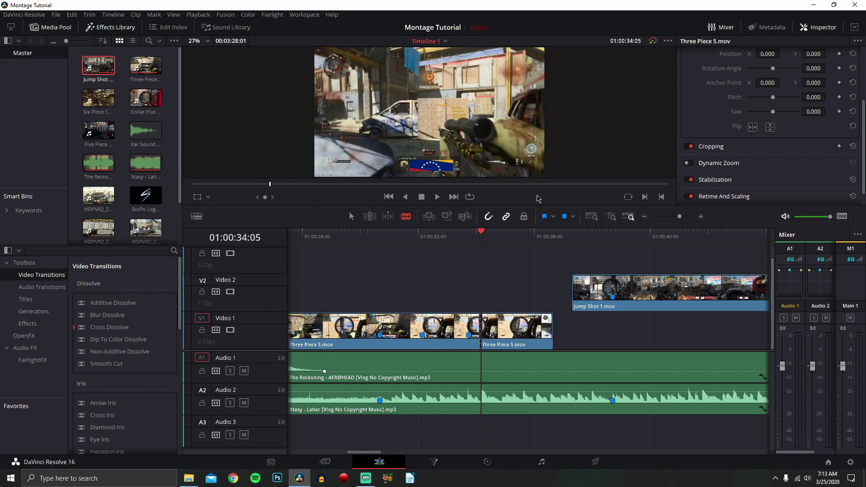
key("space")
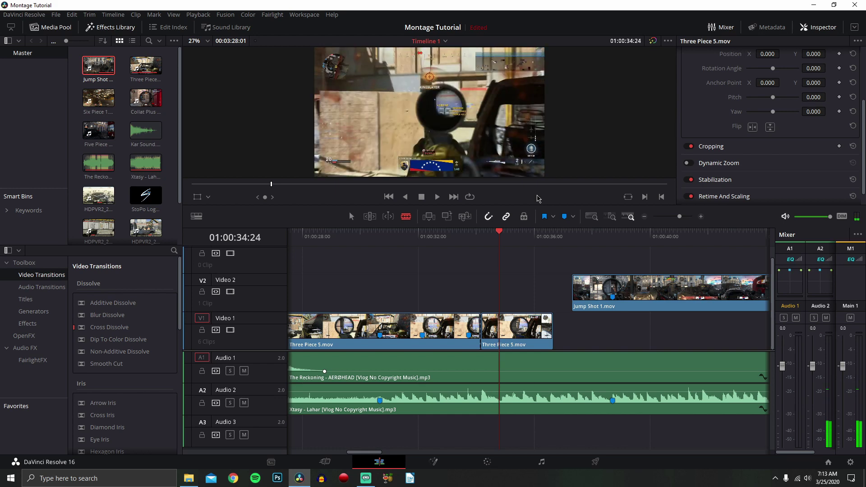
key("ctrl+b")
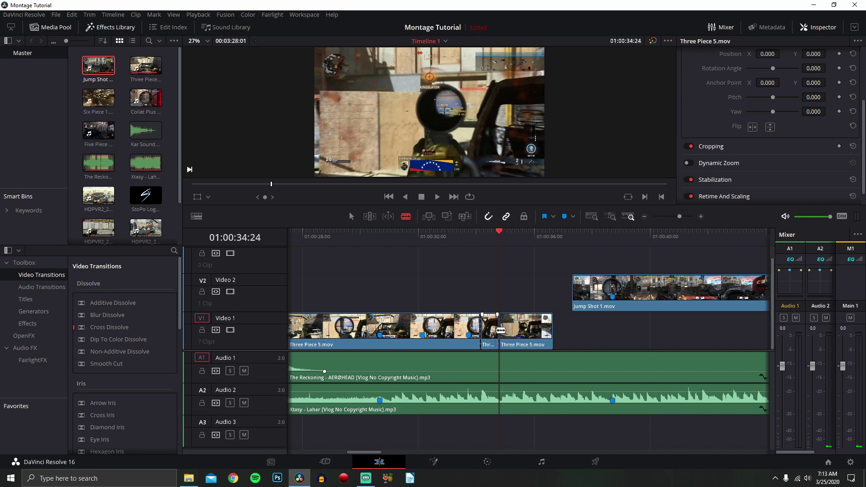
key("a")
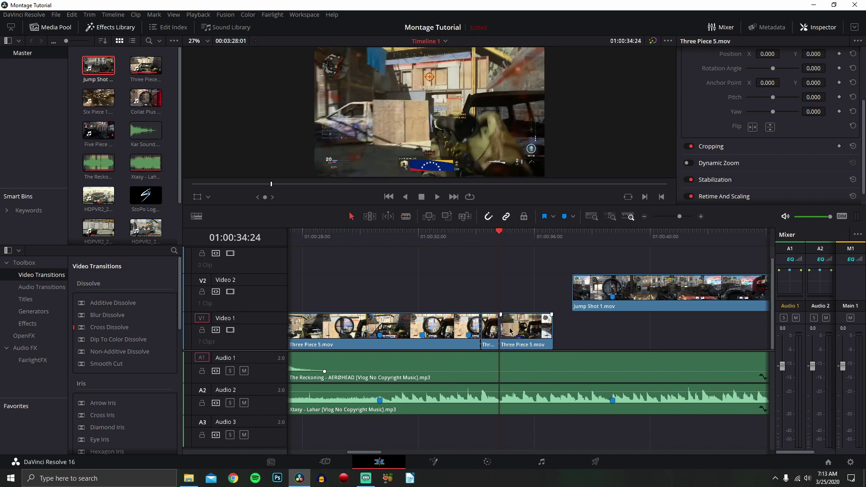
Move the last Three Piece 5.mov segment away to make room and change the short segment's clip speed to 50%.
left_click_drag(516, 331, 559, 333)
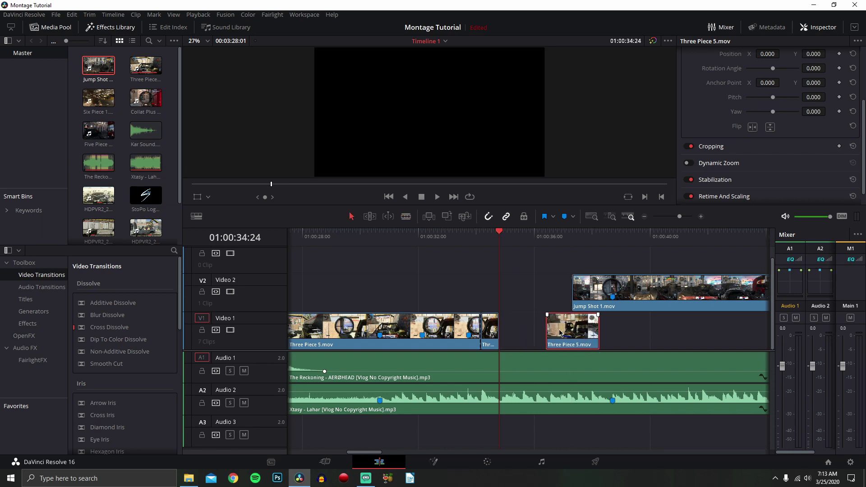
right_click(490, 332)
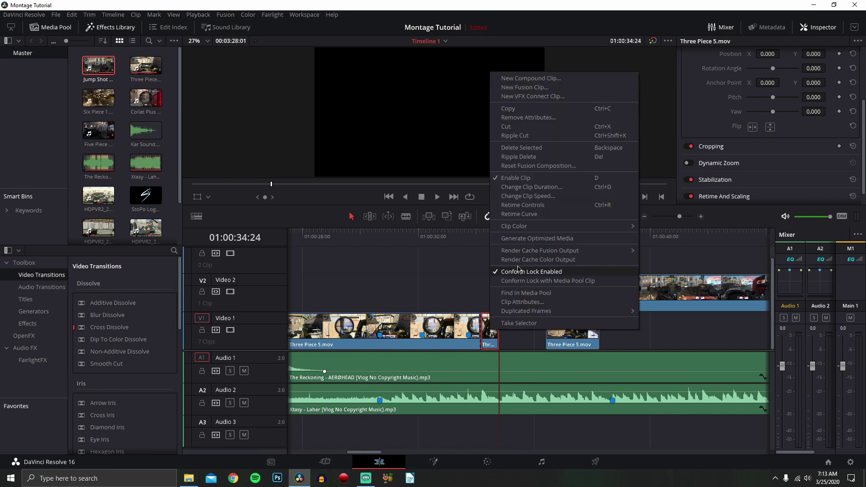
left_click(545, 200)
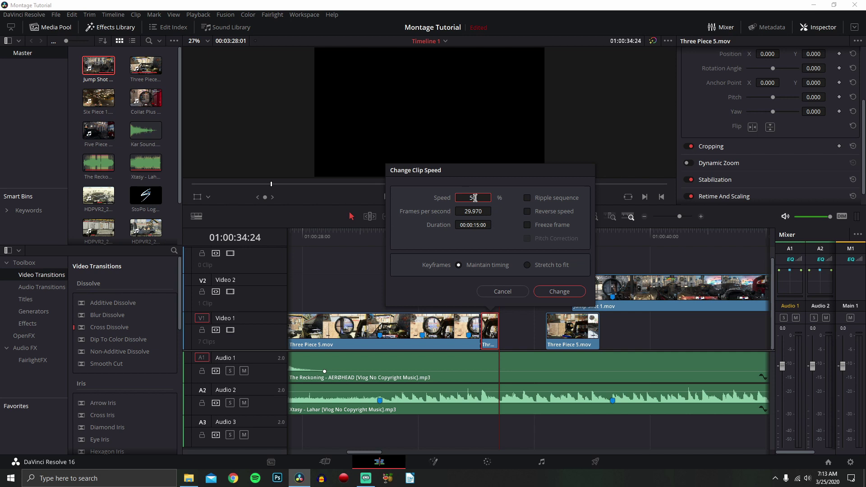
left_click(562, 296)
Close the gap between the slowed segment and the last Three Piece 5.mov segment, and move Jump Shot 1.mov onto Video 1.
left_click_drag(577, 271, 602, 319)
mouse_move(609, 297)
left_mouse_down()
mouse_move(569, 298)
mouse_move(628, 294)
mouse_move(633, 314)
left_mouse_up()
left_click(510, 280)
Play back the slowed segment and the change to Jump Shot 1.mov from 01:00:33:22.
left_click(463, 239)
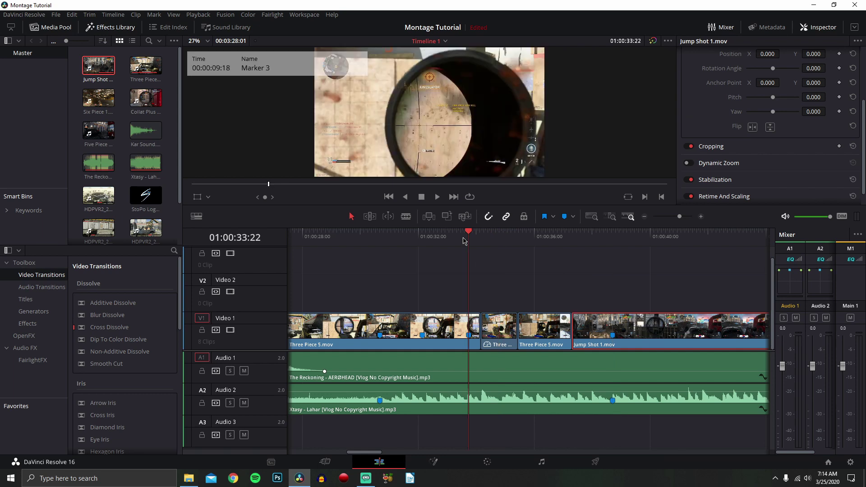
key("space")
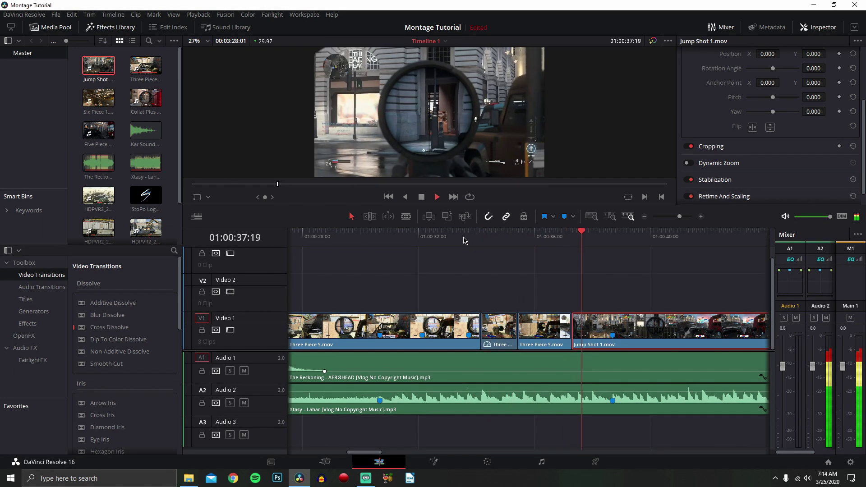
key("space")
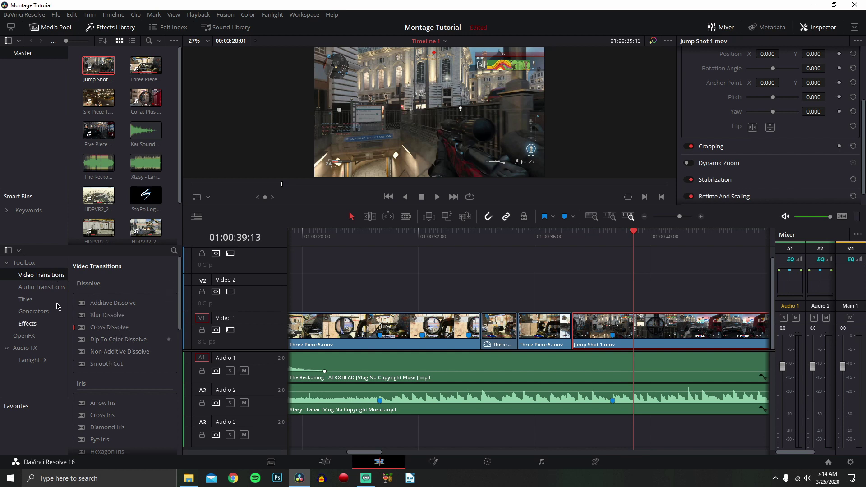
Apply a Smooth Cut transition between Three Piece 5.mov and Jump Shot 1.mov and set its duration to 0.2 seconds.
left_click(114, 28)
left_click(114, 28)
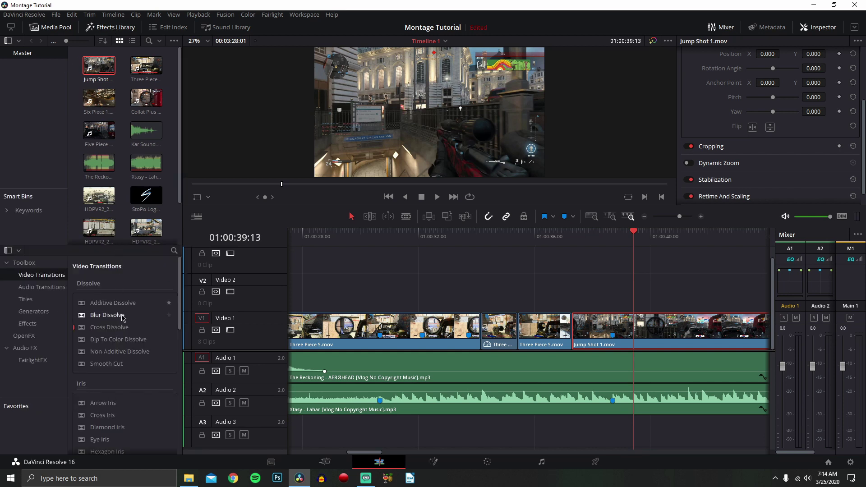
left_click_drag(113, 363, 610, 327)
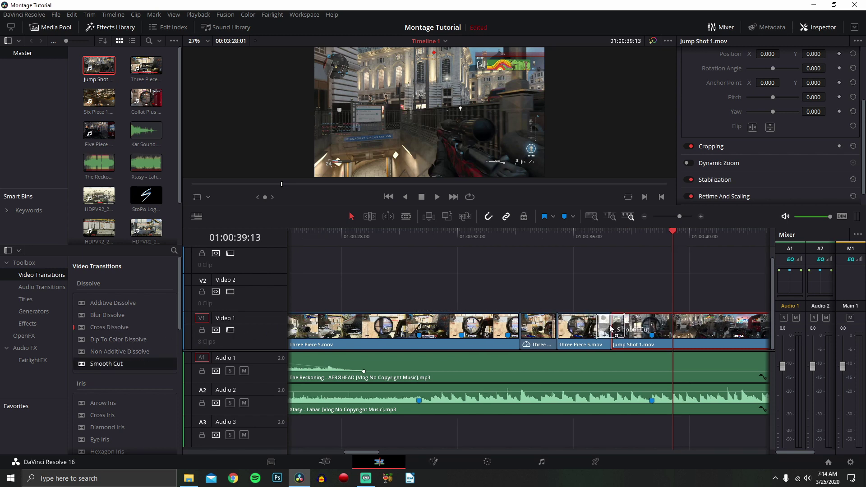
left_click(619, 323)
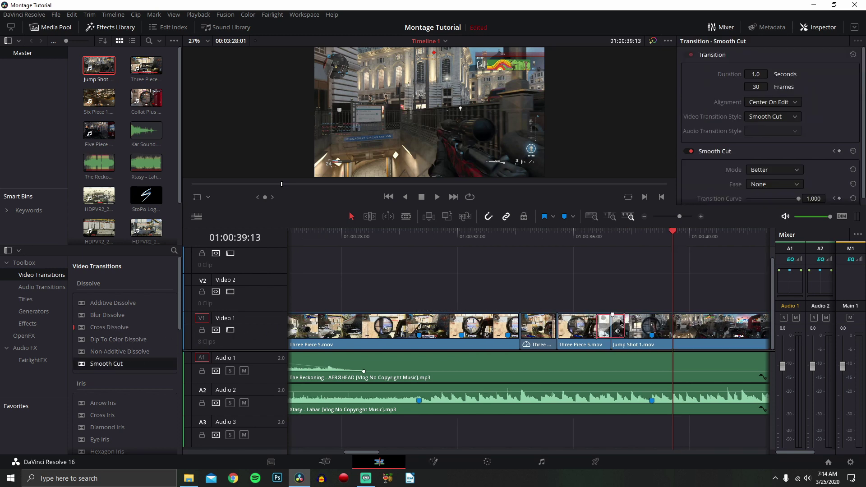
left_click(757, 74)
type(".2")
key("Return")
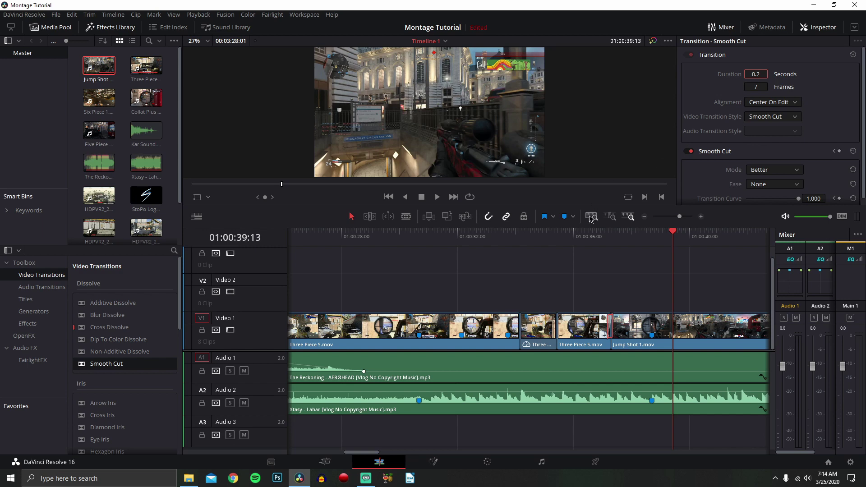
Play back the Smooth Cut transition into Jump Shot 1.mov.
left_click(573, 242)
key("space")
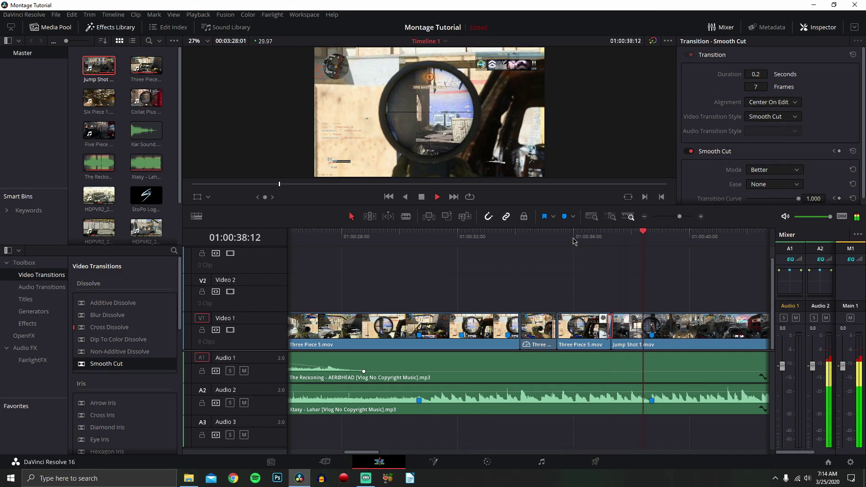
key("space")
Select all clips on the timeline and enable Render Cache Color Output for them.
left_click(588, 289)
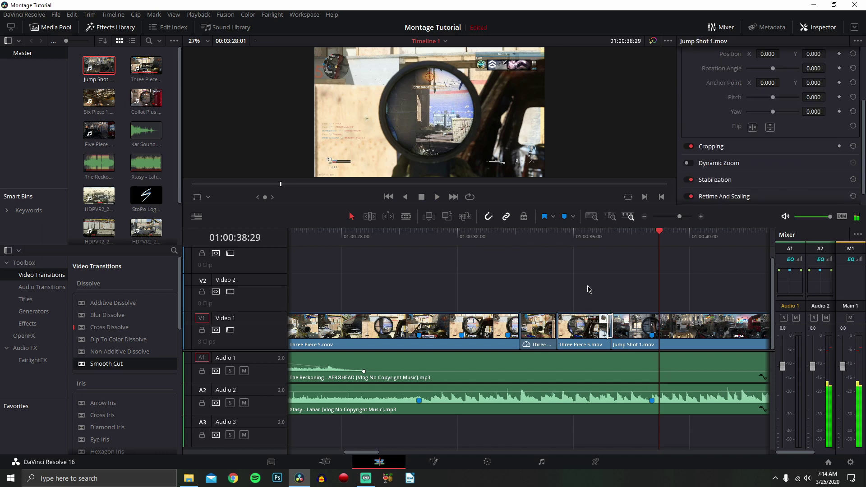
key("ctrl+a")
right_click(590, 332)
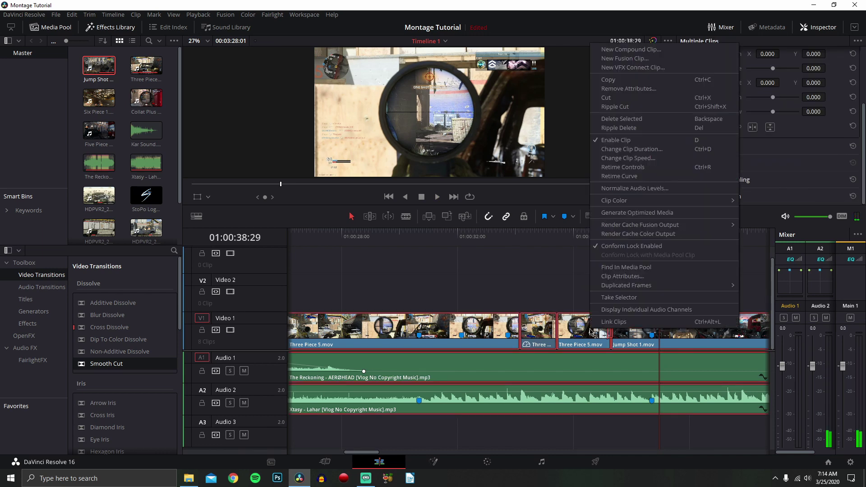
left_click(630, 235)
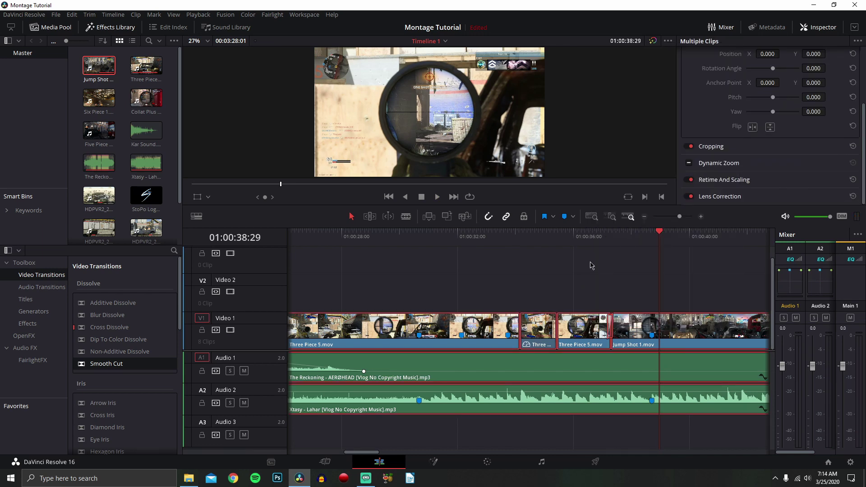
Deselect the clips and replay the Smooth Cut section with render caching enabled.
left_click(565, 261)
left_click(573, 235)
key("space")
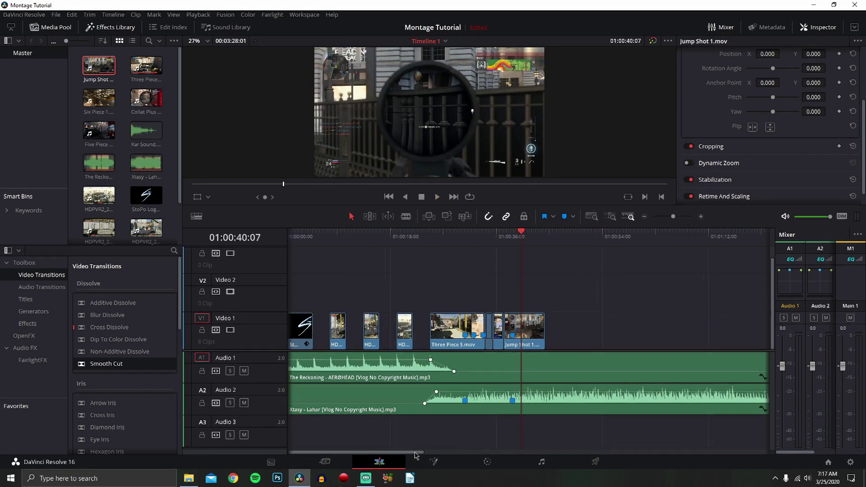
Play the Xtasy - Lahar track from 01:00:37:05 and add a marker on its audio clip at every beat.
left_click_drag(416, 455, 452, 453)
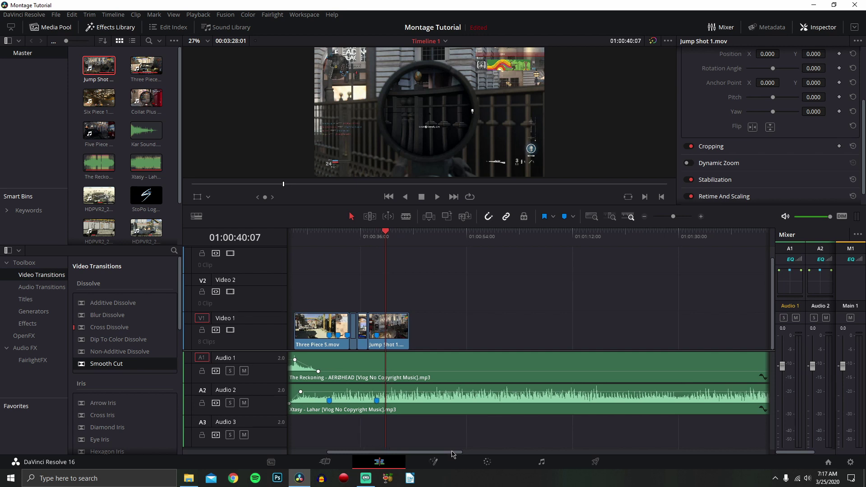
left_click(413, 410)
left_click(364, 239)
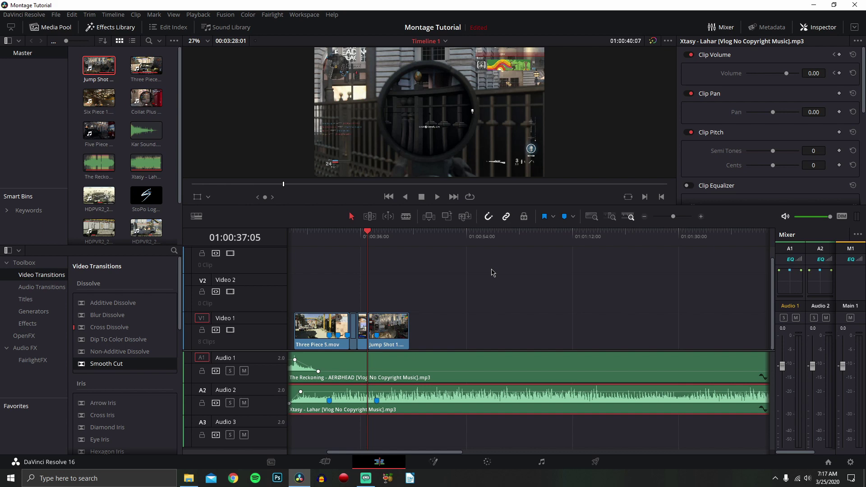
key("space")
key("m")
key("m")
key("m")
key("m")
key("m")
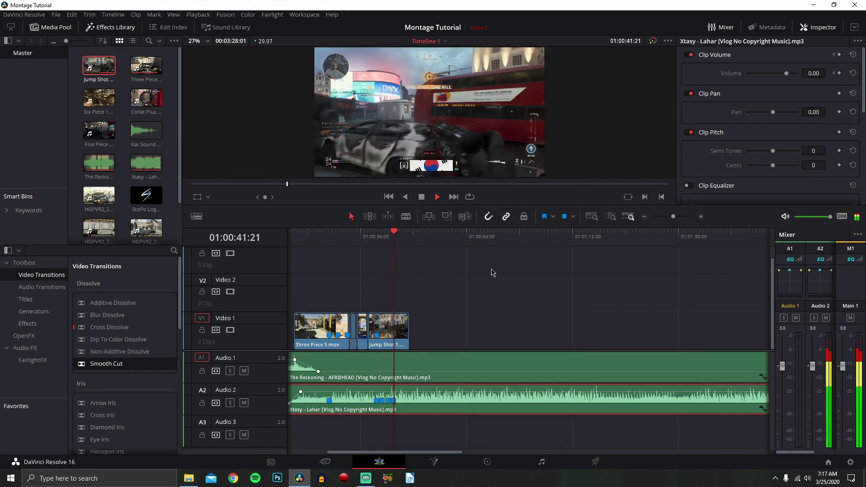
key("m")
key("m")
key("m")
key("m")
key("m")
key("m")
key("m")
key("m")
key("m")
key("m")
key("m")
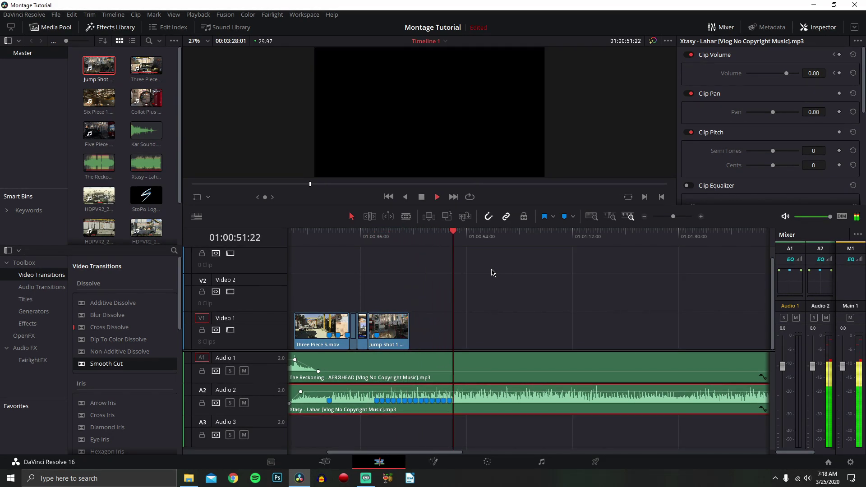
key("m")
key("m")
key("m")
key("m")
key("m")
key("m")
key("m")
key("m")
key("m")
key("m")
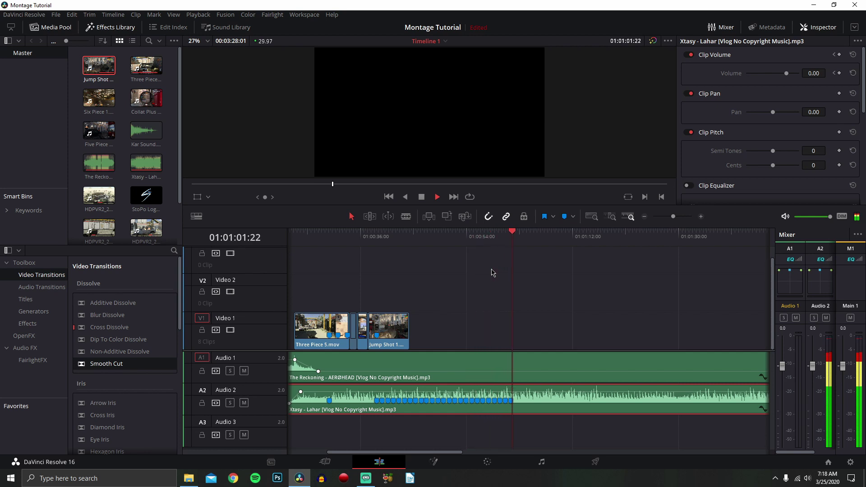
key("m")
key("m")
key("m")
key("m")
key("m")
key("m")
key("m")
key("m")
key("m")
key("m")
key("m")
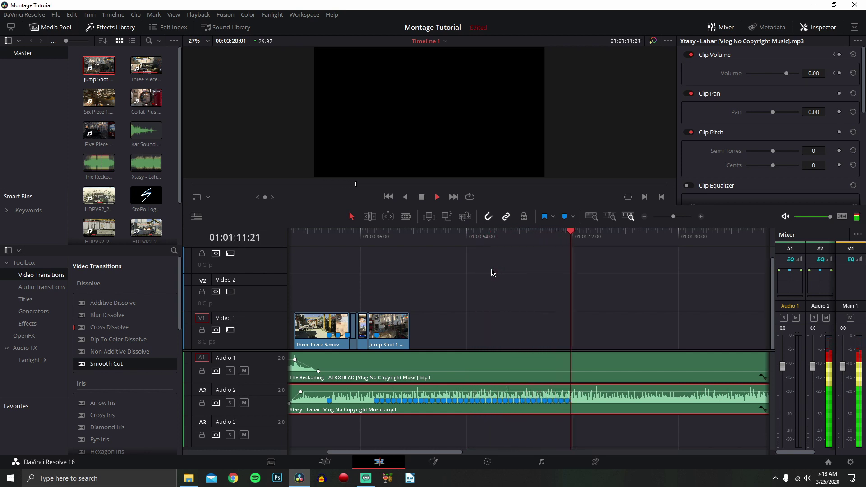
key("m")
key("m")
key("m")
key("m")
key("m")
key("m")
key("m")
key("m")
key("m")
key("m")
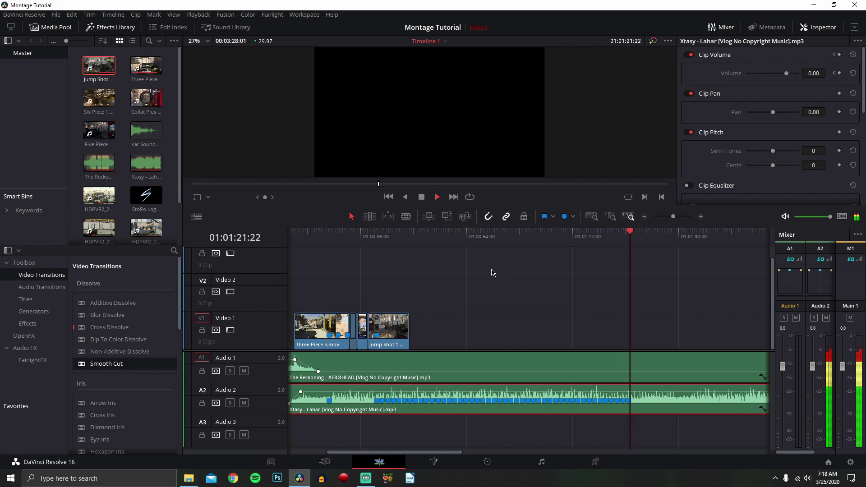
key("m")
key("m")
key("m")
key("m")
key("m")
key("m")
key("m")
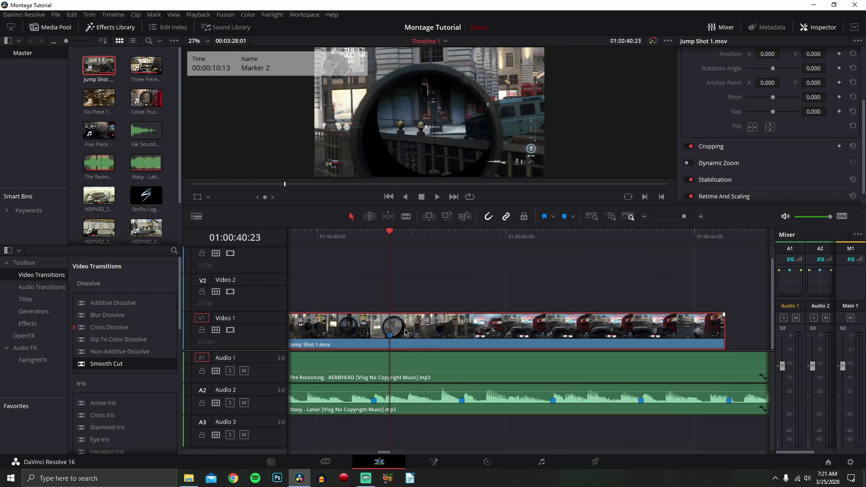
Compare the position of the second shot marker on Jump Shot 1.mov with the nearest following beat marker on the music.
key("Left")
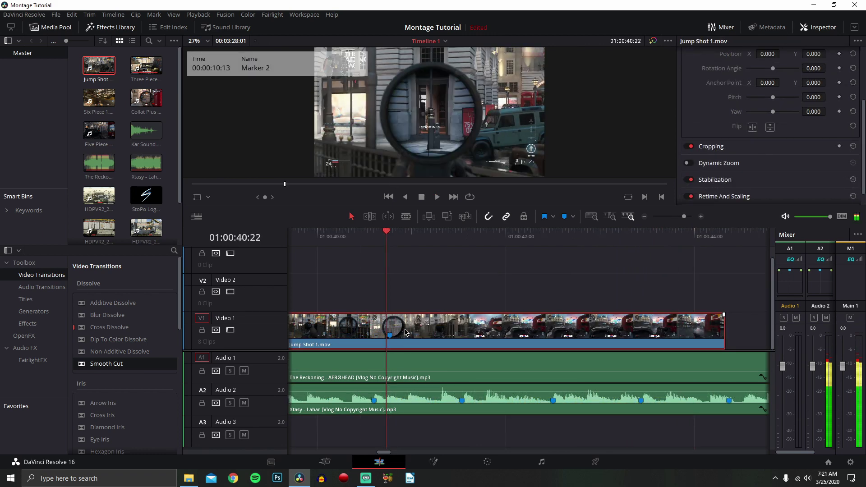
key("Right")
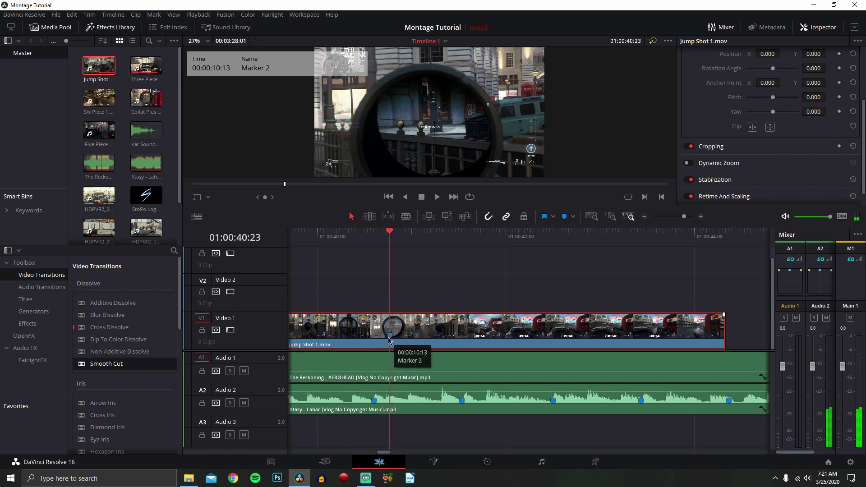
mouse_move(391, 233)
left_mouse_down()
mouse_move(460, 247)
mouse_move(460, 264)
left_mouse_up()
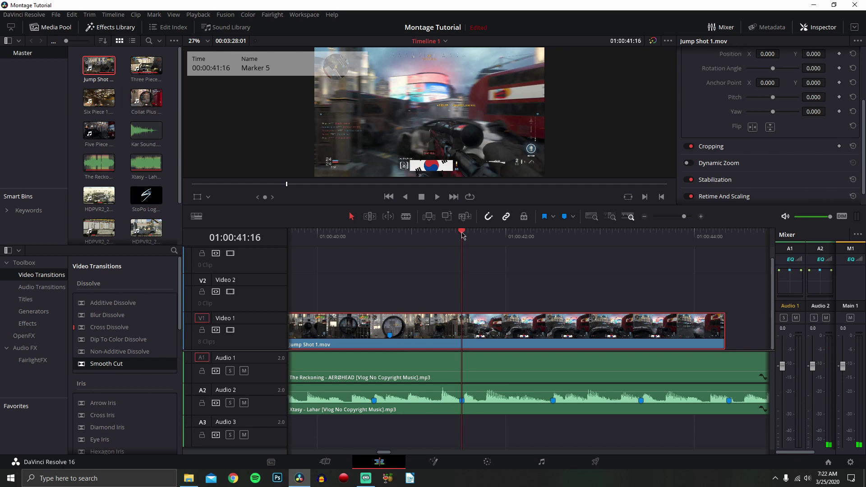
mouse_move(463, 234)
left_mouse_down()
mouse_move(388, 235)
mouse_move(460, 240)
left_mouse_up()
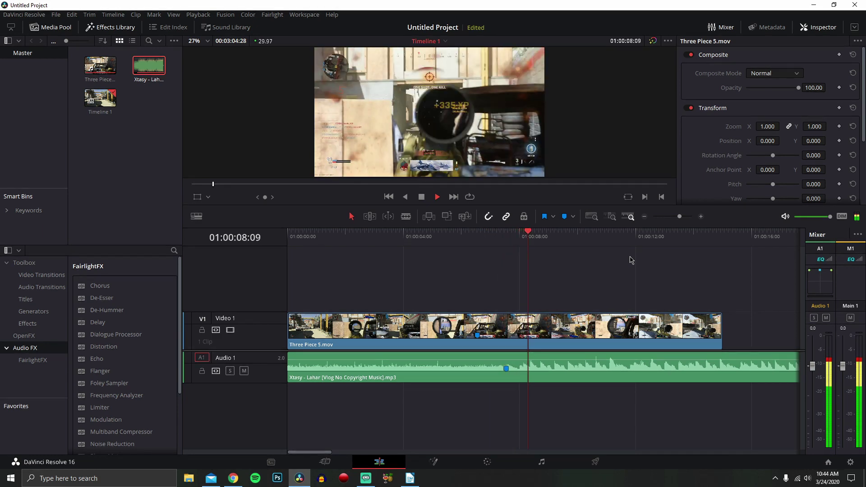
In the Untitled Project, split Three Piece 5.mov one frame before its shot marker, at 01:00:06:15, and again at 01:00:05:15.
key("space")
left_click_drag(520, 236, 475, 240)
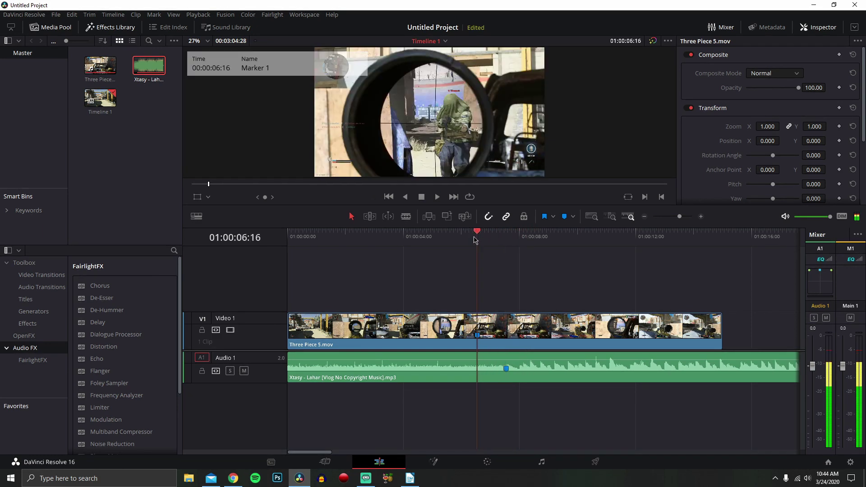
key("Left")
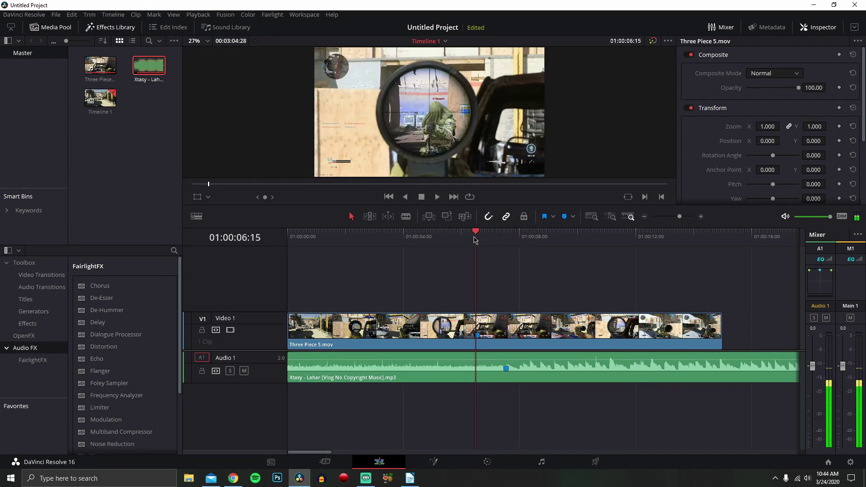
key("b")
left_click(475, 328)
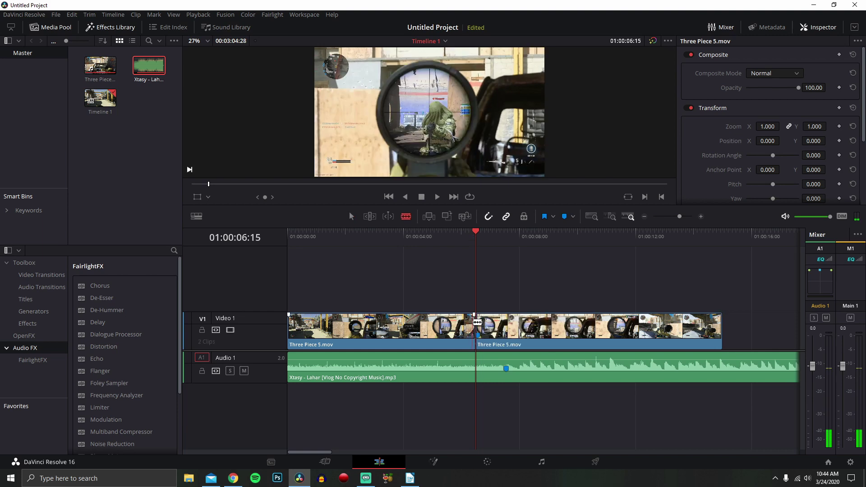
left_click_drag(475, 236, 447, 235)
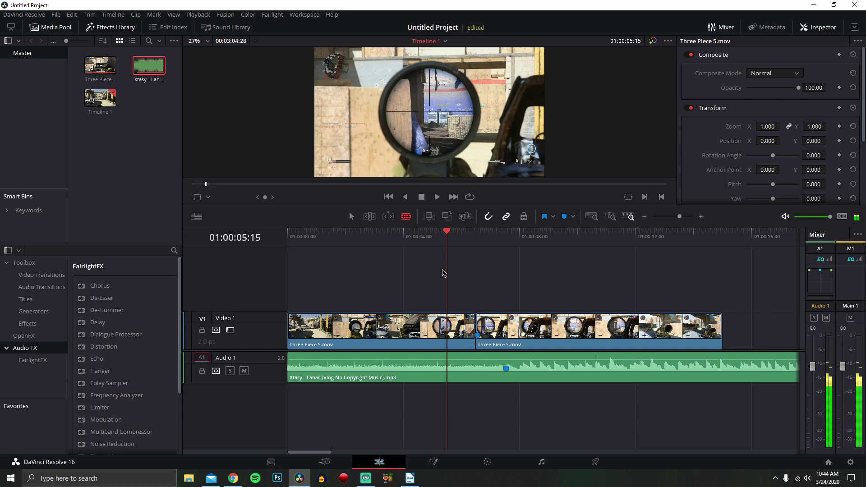
left_click(446, 326)
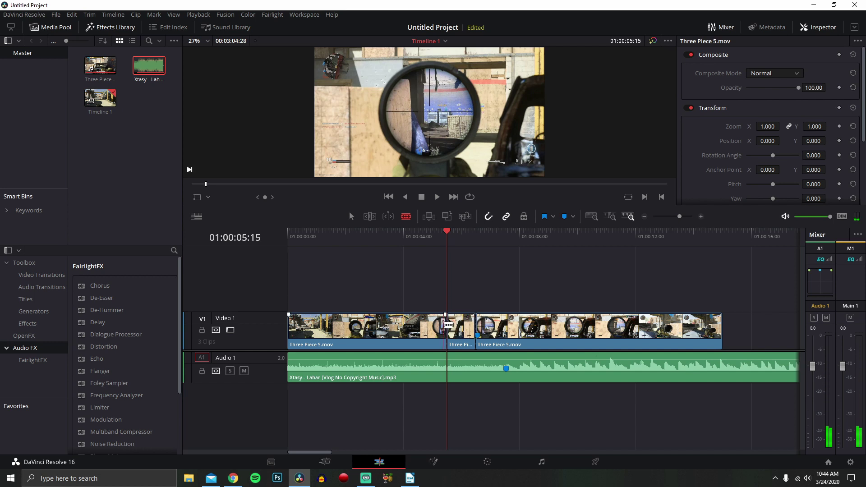
Slow the short middle segment of Three Piece 5.mov to 50% speed with Ripple sequence enabled, and play the result.
key("a")
right_click(457, 332)
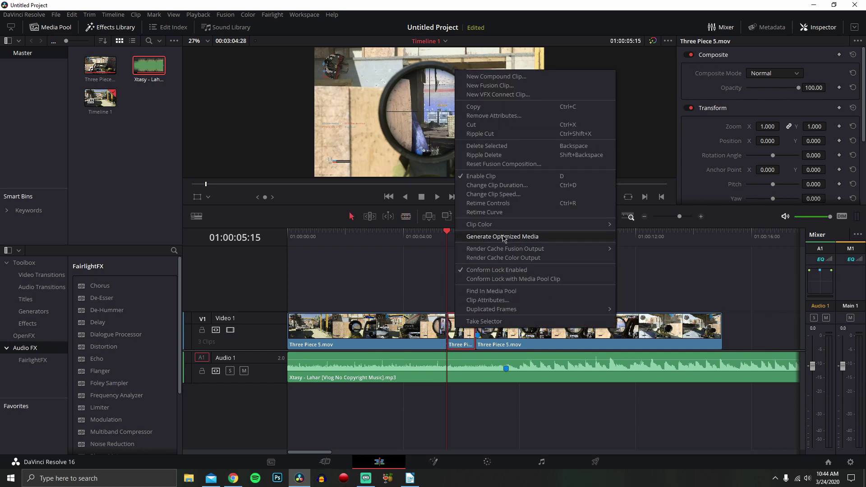
left_click(488, 205)
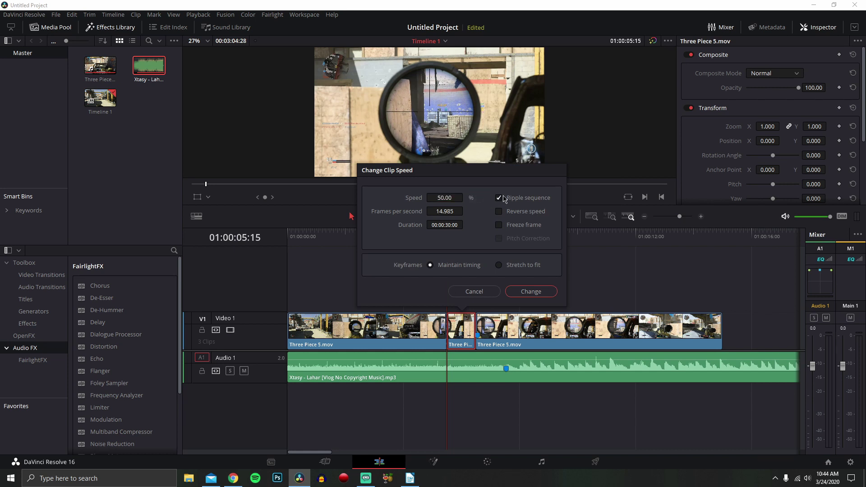
left_click(530, 291)
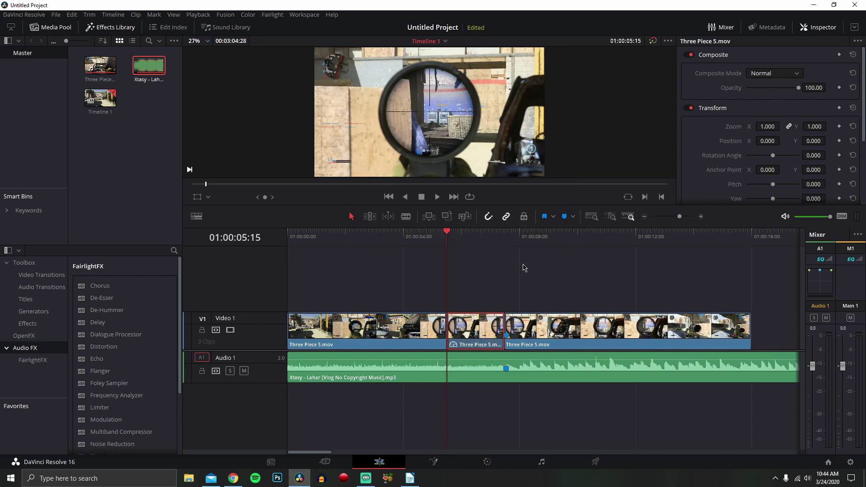
key("space")
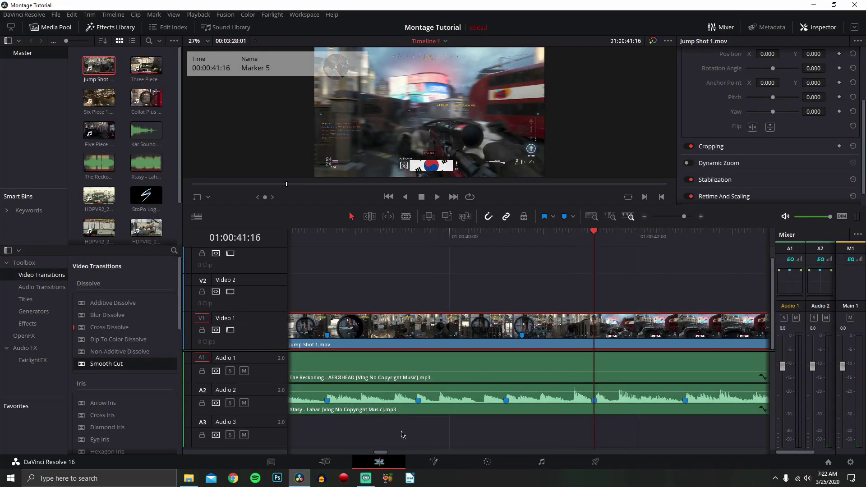
In the Montage Tutorial project, split Jump Shot 1.mov one frame before its second shot marker, at 01:00:40:22, and again at 01:00:39:29.
left_click(484, 239)
left_click_drag(482, 242, 477, 243)
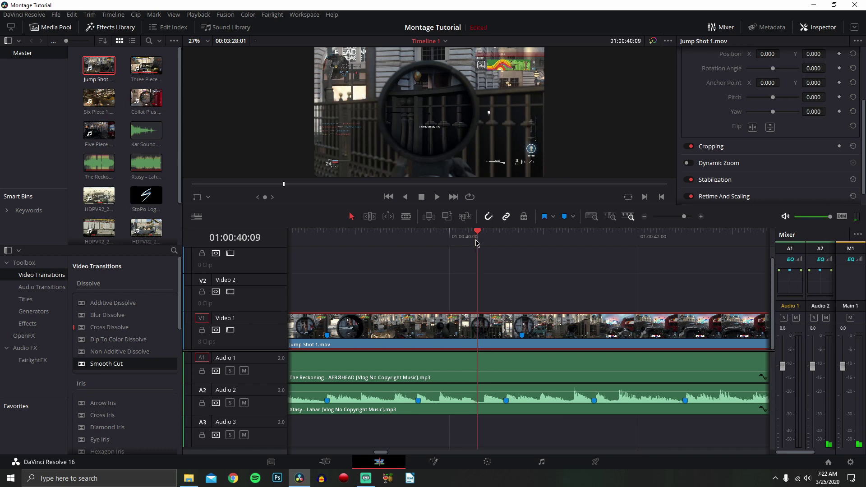
left_click_drag(478, 232, 518, 239)
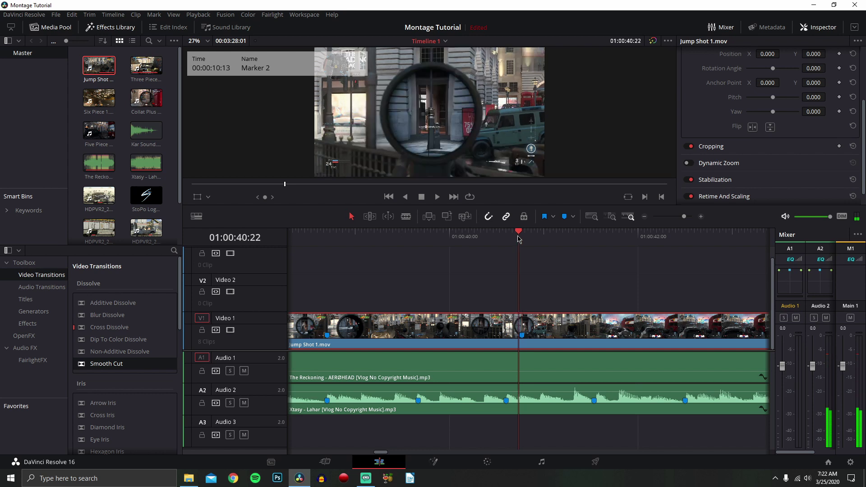
key("ctrl+b")
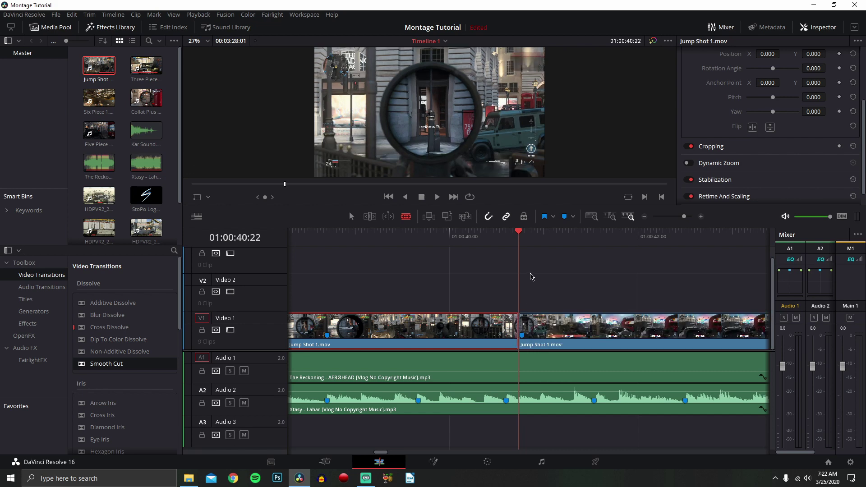
key("j")
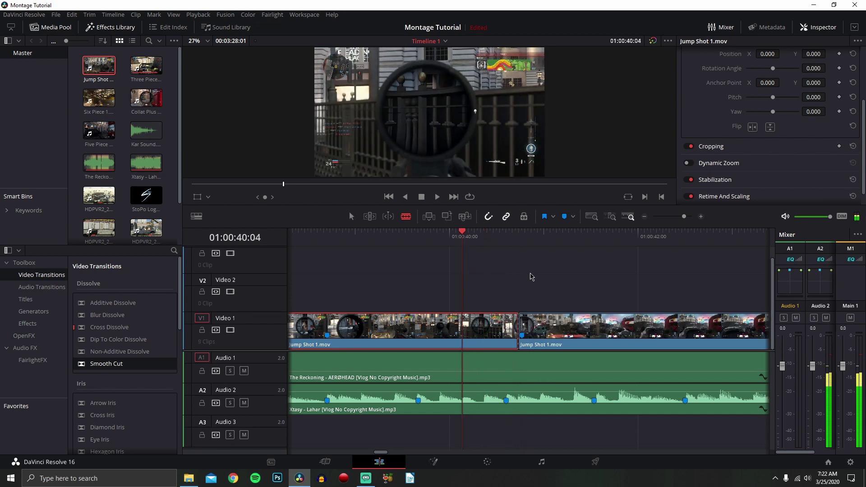
key("k")
key("ctrl+b")
Slow the segment of Jump Shot 1.mov between the two cuts to 50% speed with Ripple sequence enabled, and play it back.
key("r")
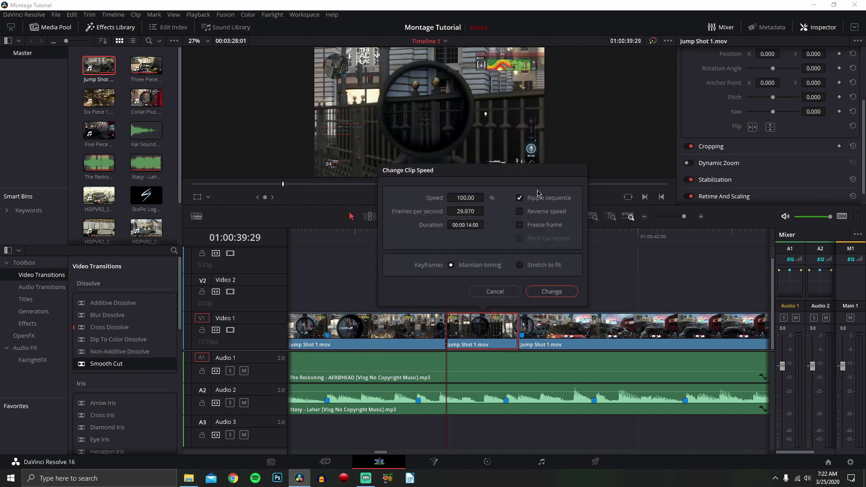
double_click(466, 197)
type("50")
left_click(552, 292)
left_click_drag(594, 239, 417, 237)
key("space")
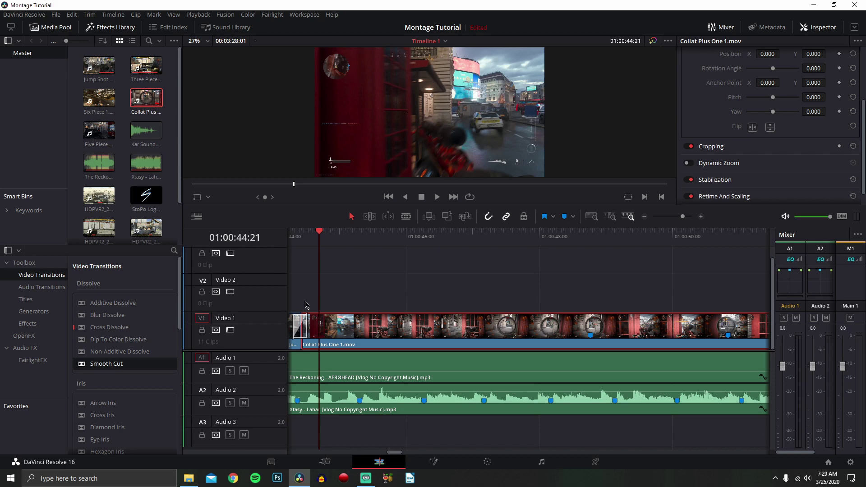
Step frame by frame through the transition between Jump Shot 1.mov and Collat Plus One 1.mov to examine how the shots blend.
left_click_drag(320, 226, 310, 231)
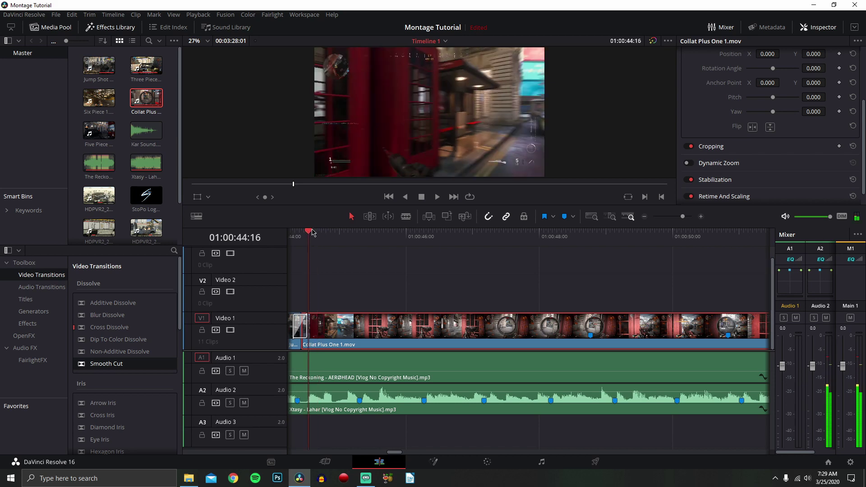
key("Left")
key("Left")
key("Left")
key("Left")
key("Left")
key("Left")
key("Left")
key("Left")
key("Left")
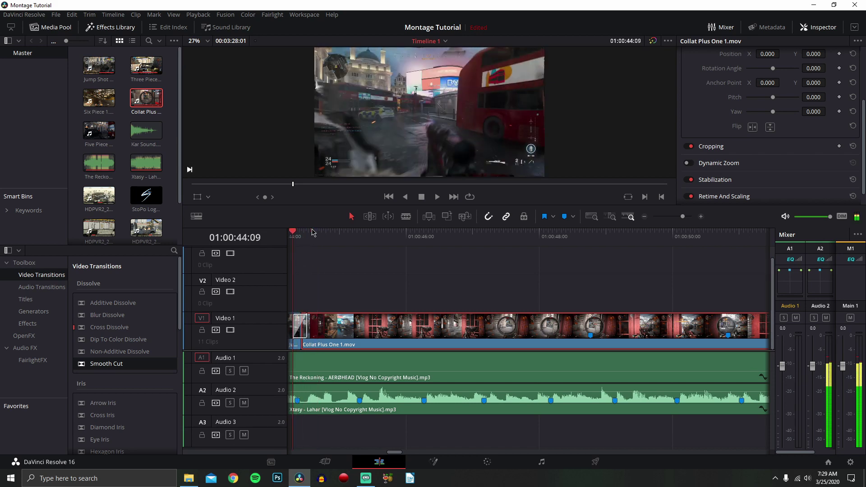
key("Right")
key("Right")
key("Right")
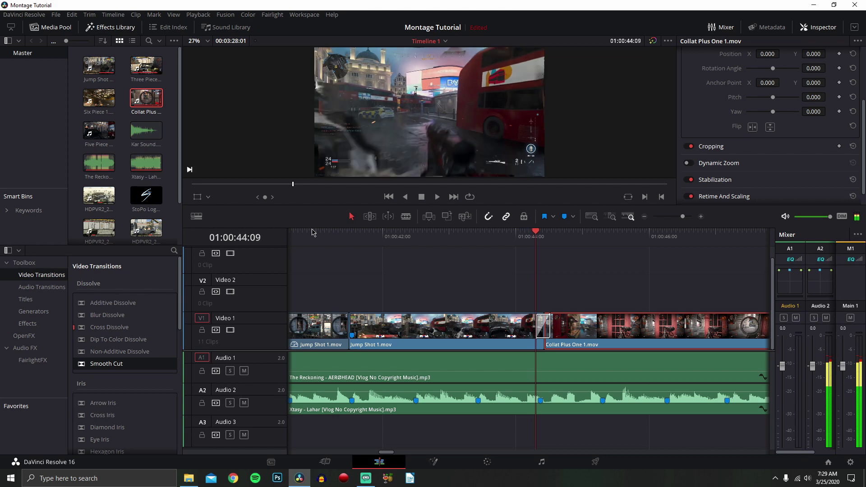
key("Right")
key("Right")
key("Right")
key("Right")
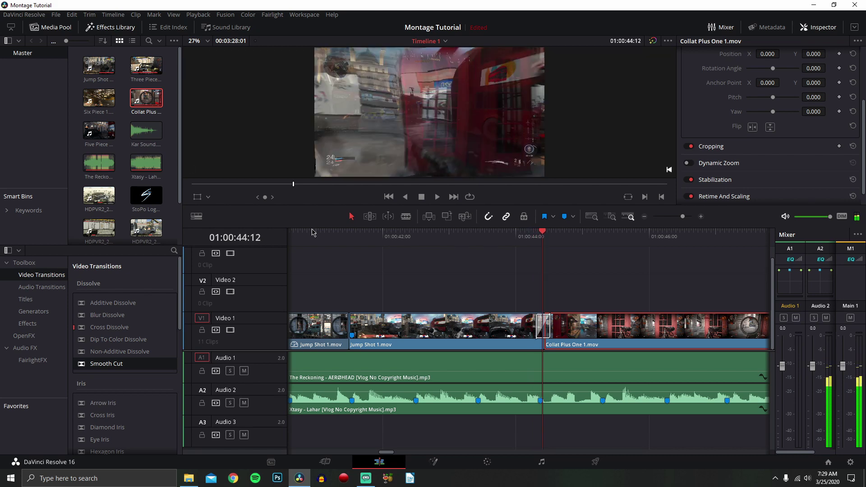
key("Right")
key("Right")
key("Right")
key("Right")
key("Right")
key("Right")
key("Right")
key("Right")
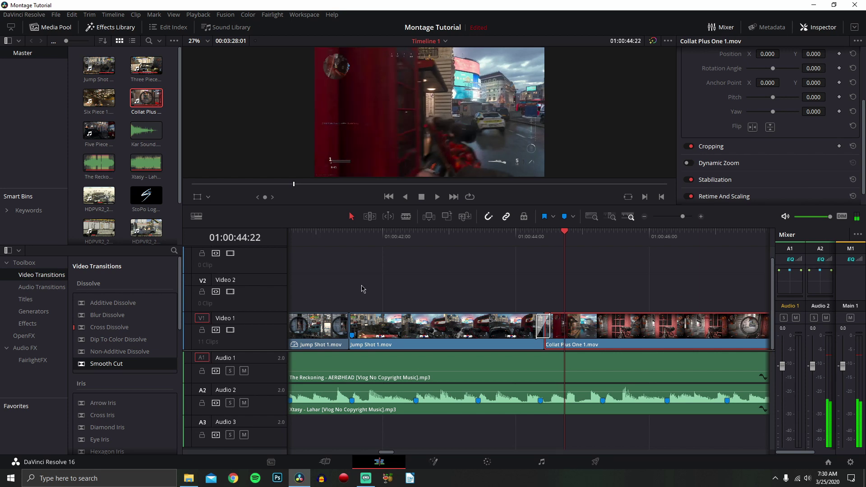
Compare the first shot marker on Collat Plus One 1.mov with the next beat marker on the Xtasy - Lahar track.
left_click_drag(391, 451, 401, 453)
left_click(573, 238)
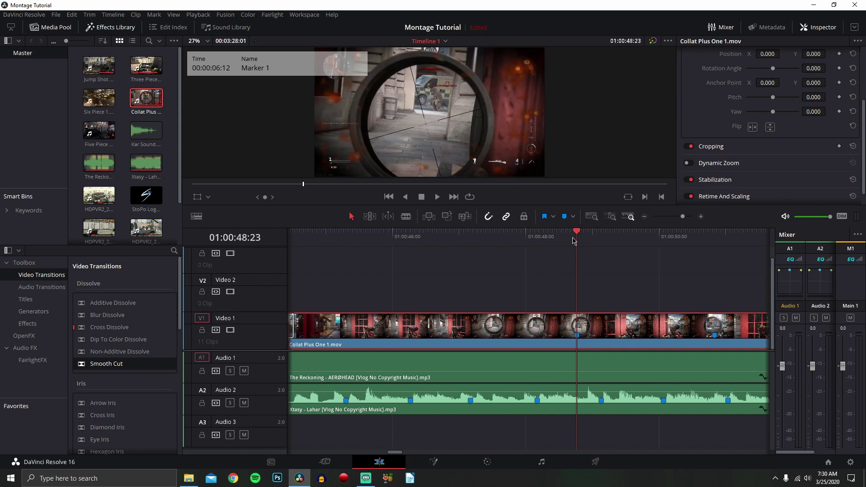
left_click_drag(574, 238, 599, 239)
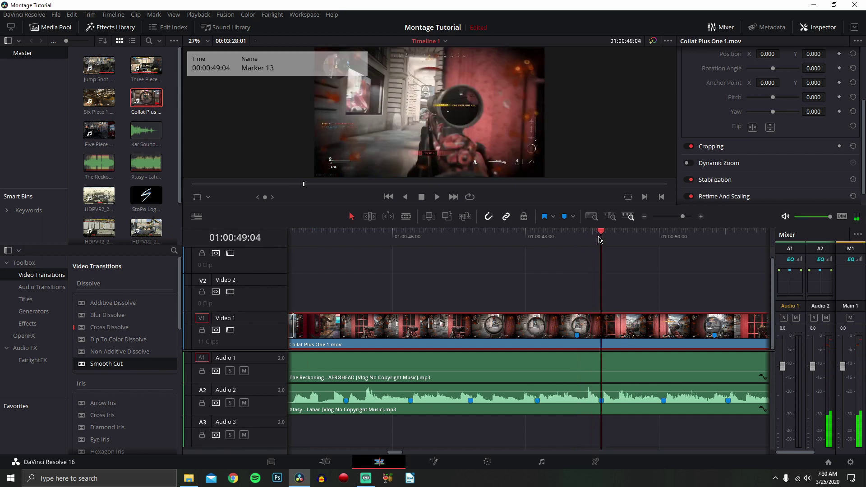
left_click_drag(601, 233, 580, 234)
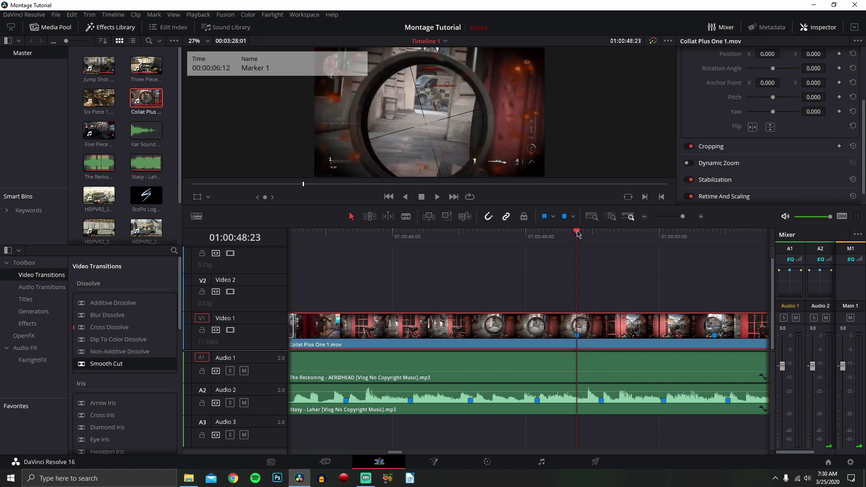
Split Collat Plus One 1.mov at about 01:00:47:00 and again at 01:00:47:10, ahead of its first shot marker.
left_click_drag(572, 234, 457, 237)
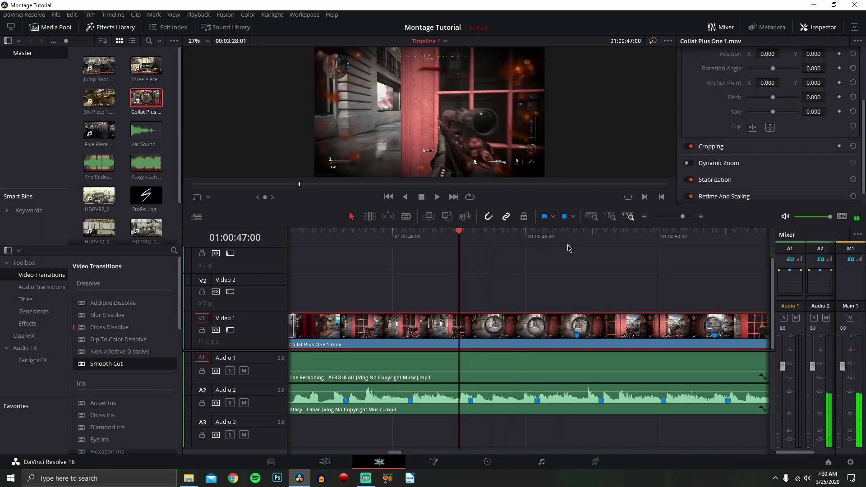
key("b")
left_click(456, 331)
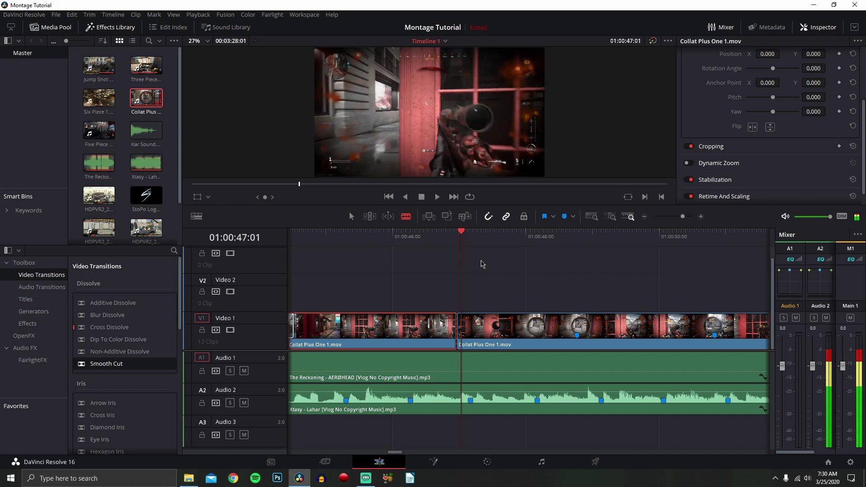
left_click(481, 331)
Slow the short Collat Plus One 1.mov segment between the two cuts with Ripple sequence enabled, aligning the first shot with the beat, and play it.
key("a")
right_click(472, 332)
left_click(502, 198)
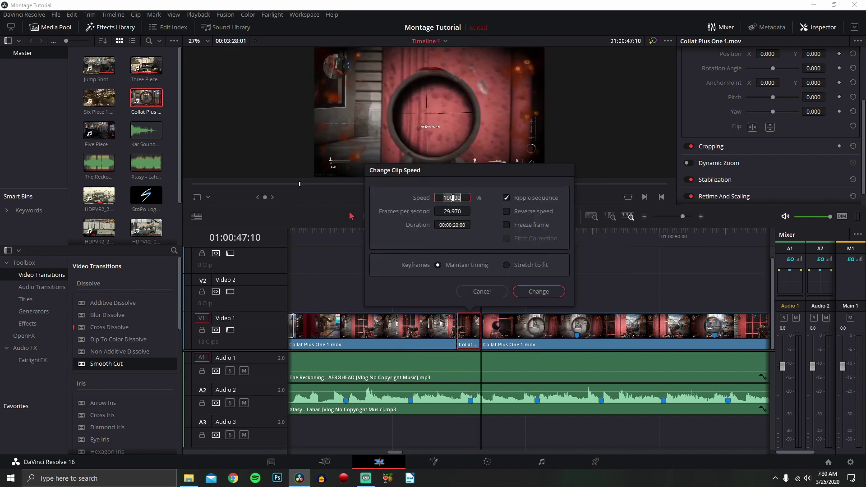
left_click(538, 291)
key("space")
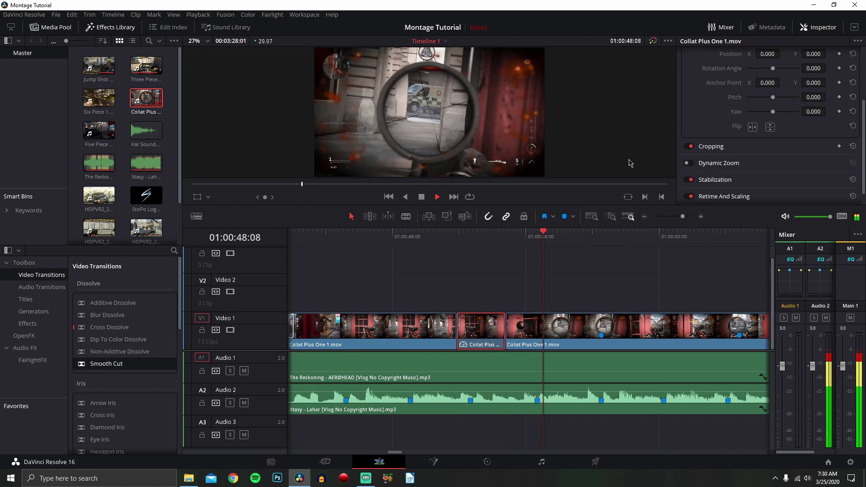
key("space")
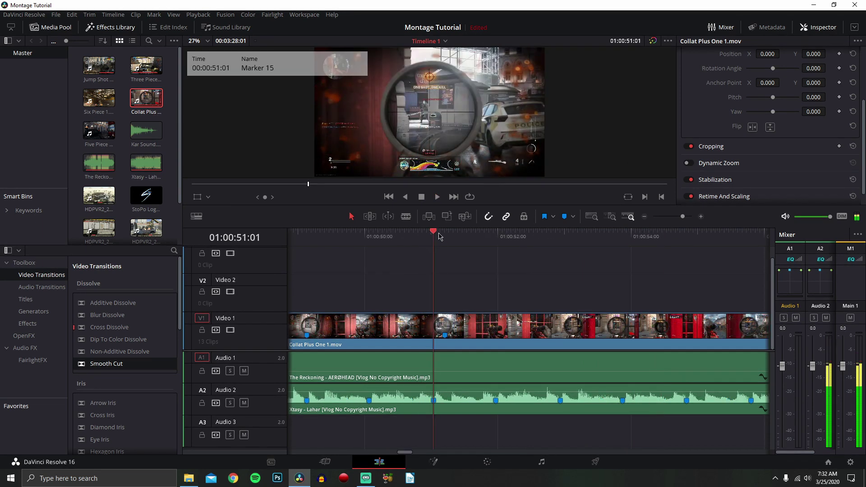
Compare the second shot marker on Collat Plus One 1.mov with beat marker 15 on the Xtasy - Lahar track.
left_click(444, 236)
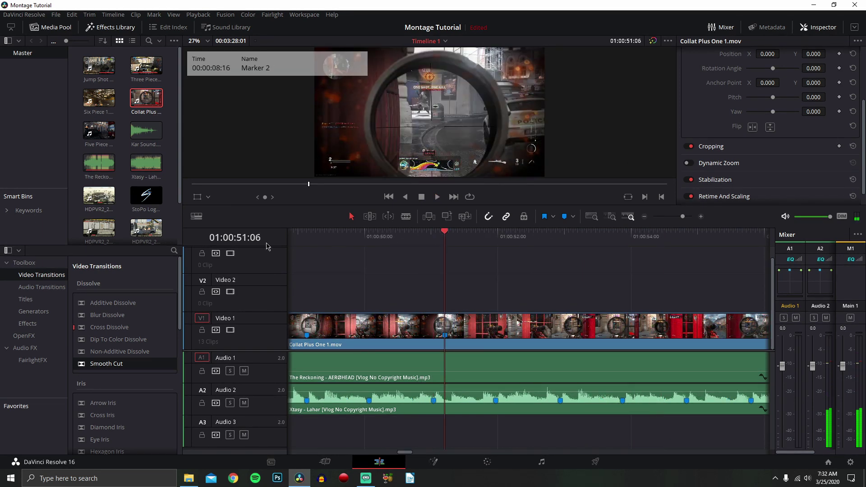
left_click(436, 235)
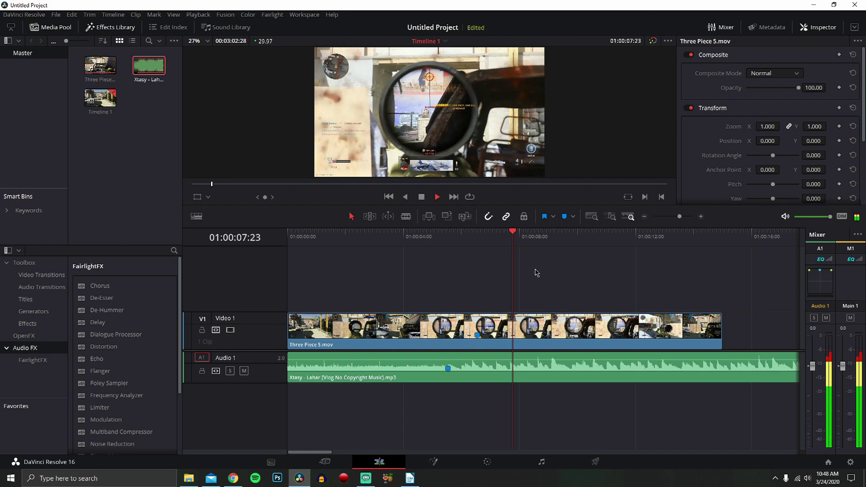
In the Untitled Project, split Three Piece 5.mov just before its shot marker at 01:00:06:15 and again at 01:00:04:15.
key("space")
left_click(470, 235)
left_click_drag(470, 235, 474, 238)
key("Left")
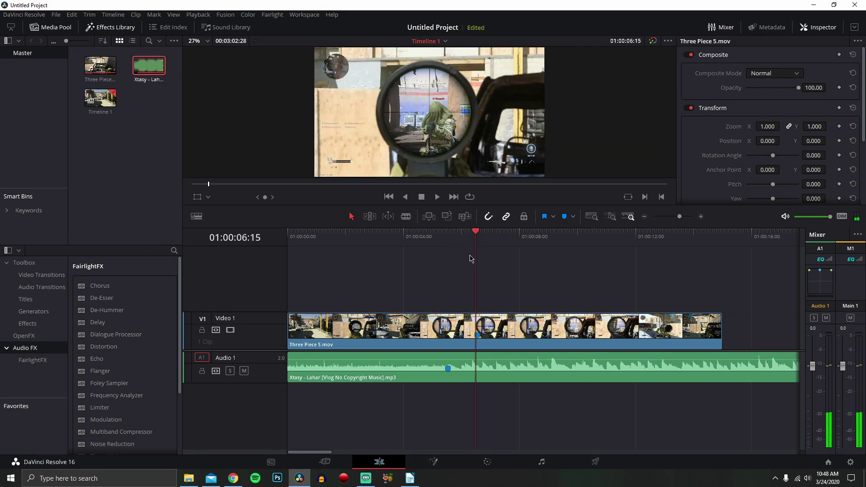
key("ctrl+b")
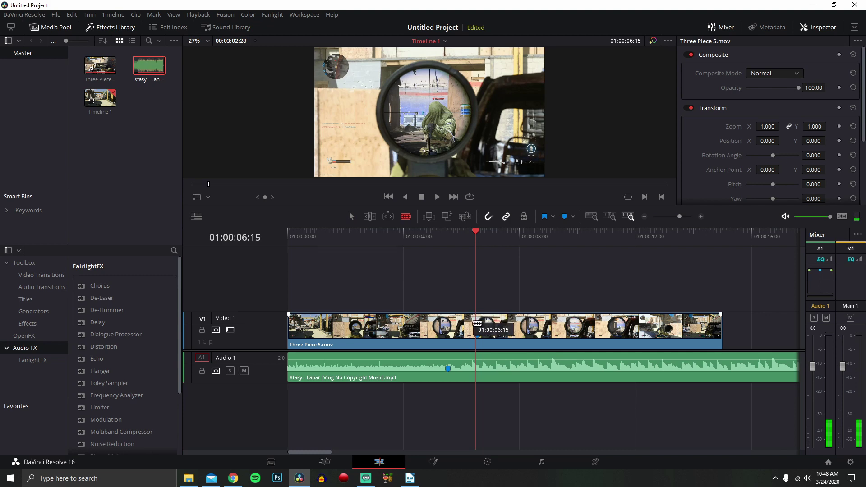
left_click_drag(475, 233, 419, 271)
key("ctrl+b")
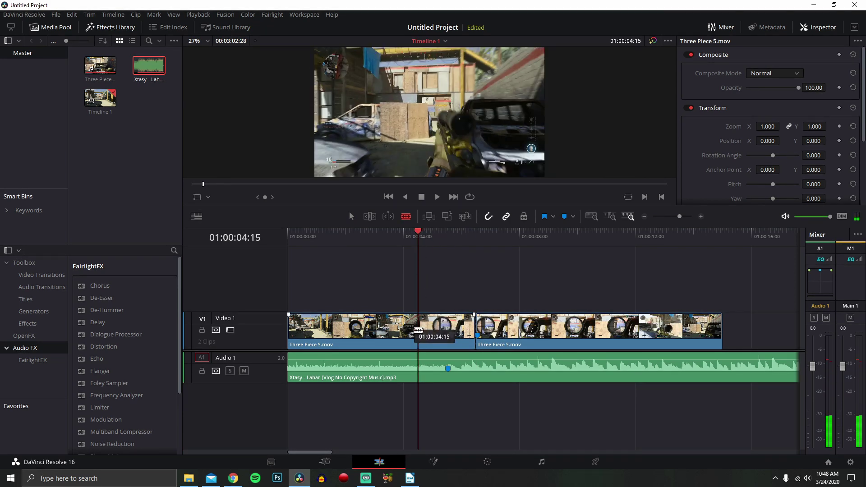
Set the Three Piece 5.mov segment between the cuts to 200% speed with Ripple sequence enabled, and play it back.
key("a")
right_click(441, 331)
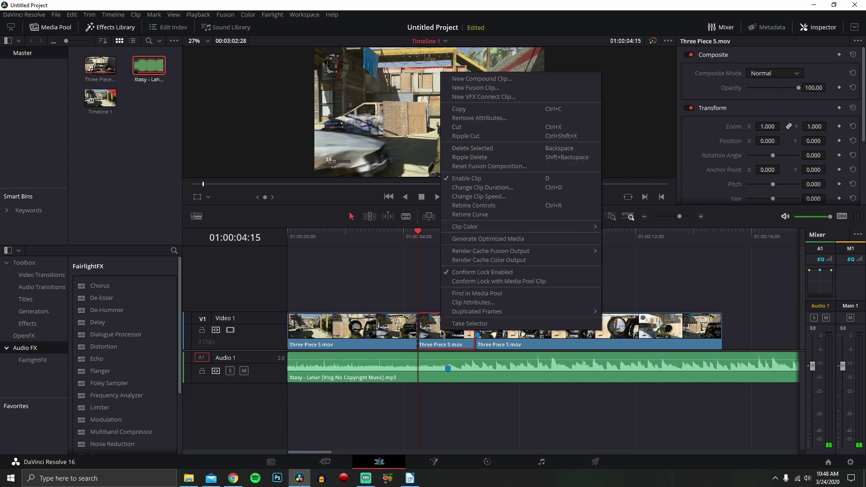
left_click(479, 197)
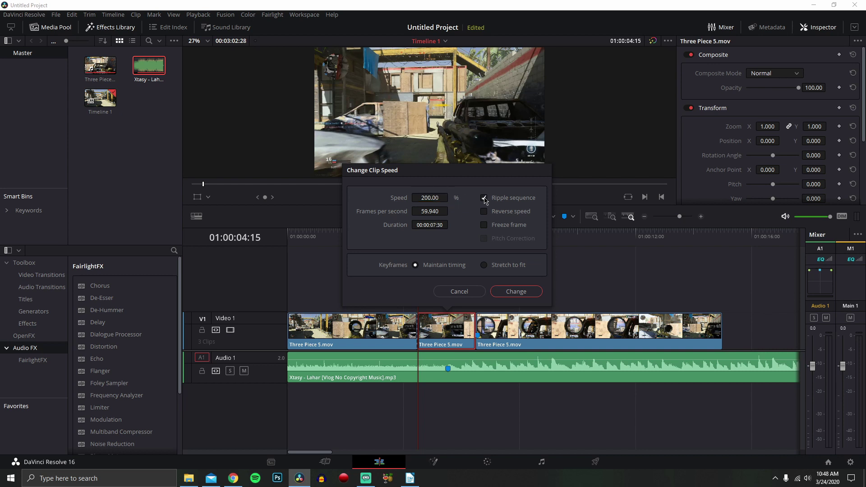
left_click(515, 292)
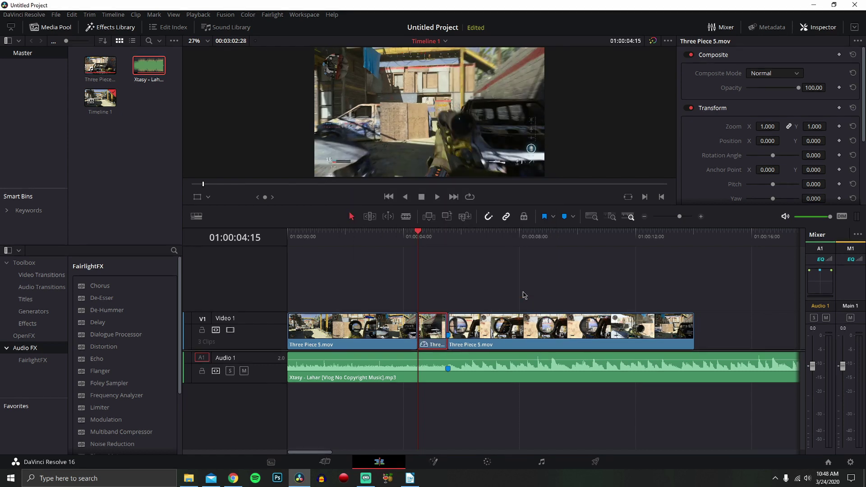
key("space")
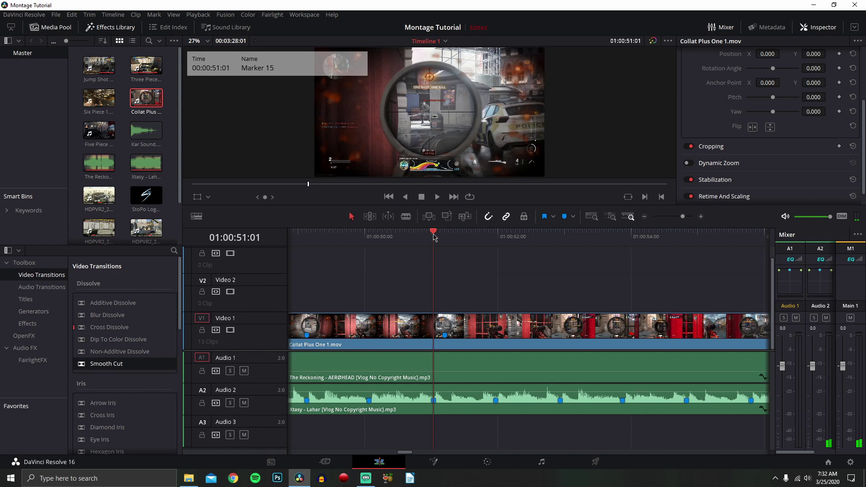
In the Montage Tutorial project, play Collat Plus One 1.mov from its first shot marker and split it at 01:00:49:15 and 01:00:49:25.
left_click_drag(434, 237, 307, 246)
key("space")
key("space")
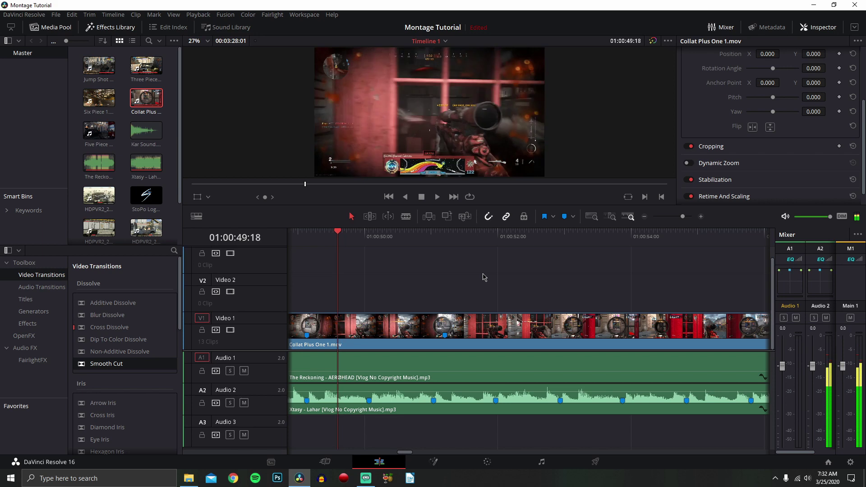
key("Left")
key("Left")
key("Left")
key("b")
left_click(331, 328)
key("Right")
key("Right")
key("Right")
key("Right")
key("Right")
key("Right")
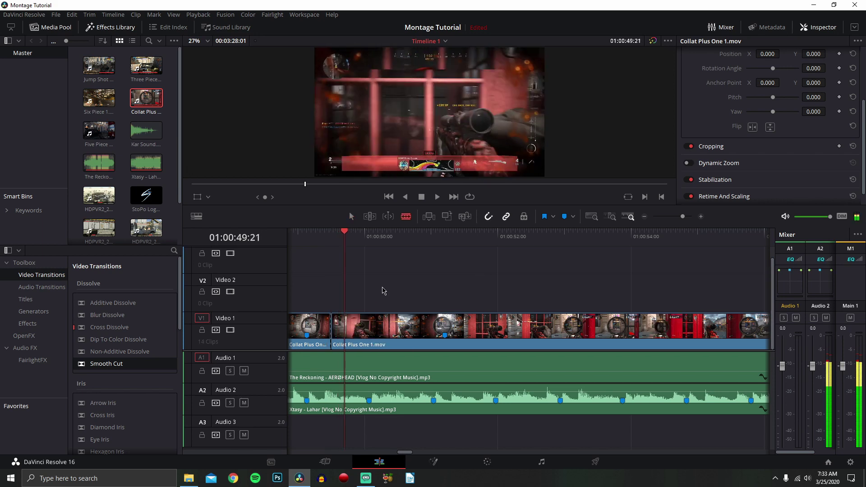
key("Right")
key("Right")
key("Right")
key("Right")
left_click(353, 330)
Speed up the Collat Plus One 1.mov segment between the two new cuts with Ripple sequence enabled, and play back the second shot.
right_click(344, 329)
left_click(361, 196)
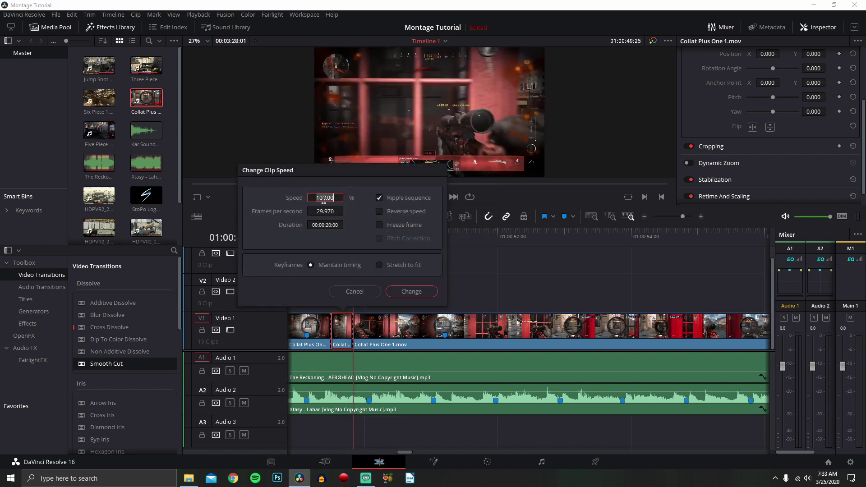
key("Return")
key("space")
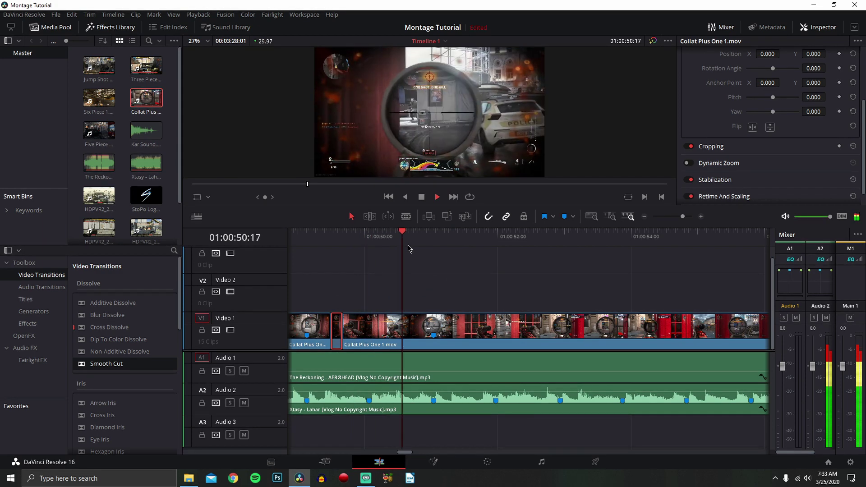
key("space")
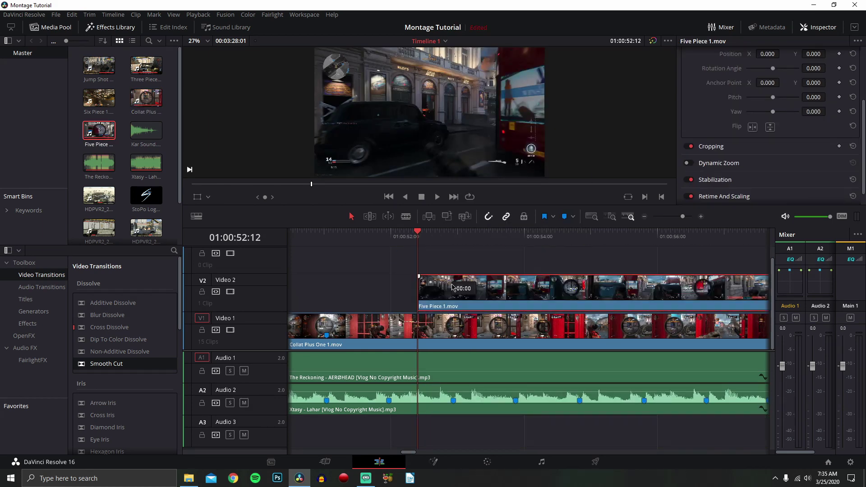
Trim the start of Five Piece 1.mov and place it on Video 1 directly after Collat Plus One 1.mov at about 01:00:52:13.
left_click_drag(681, 273, 686, 274)
left_click_drag(419, 292, 686, 292)
left_click_drag(425, 236, 422, 247)
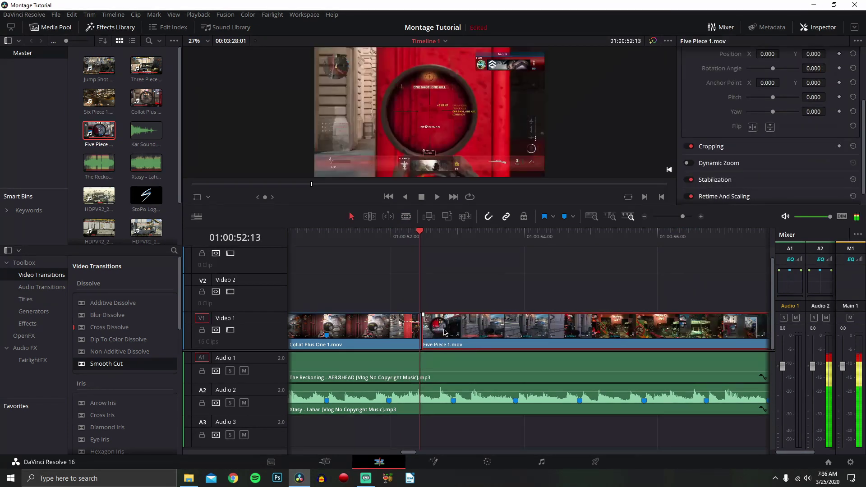
Try a 7-frame Smooth Cut between Collat Plus One 1.mov and Five Piece 1.mov, play it back, and undo the transition.
left_click(438, 323)
left_click(395, 237)
key("space")
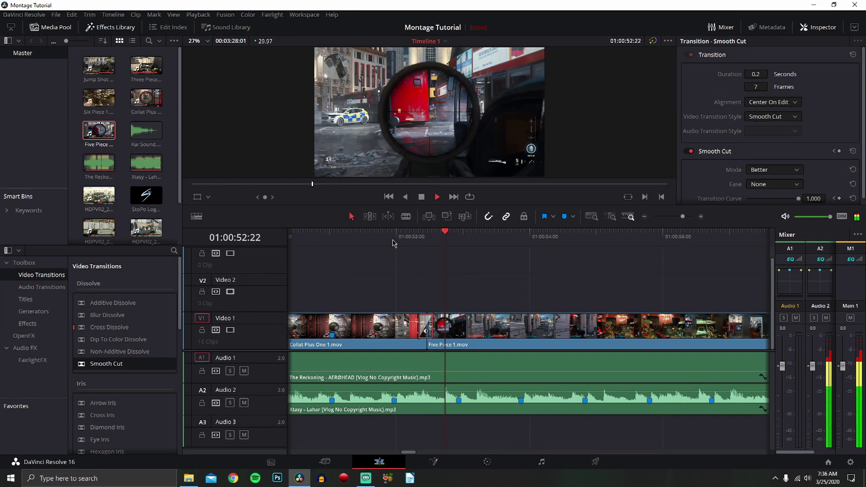
left_click_drag(411, 452, 414, 452)
left_click_drag(378, 239, 379, 241)
key("ctrl+z")
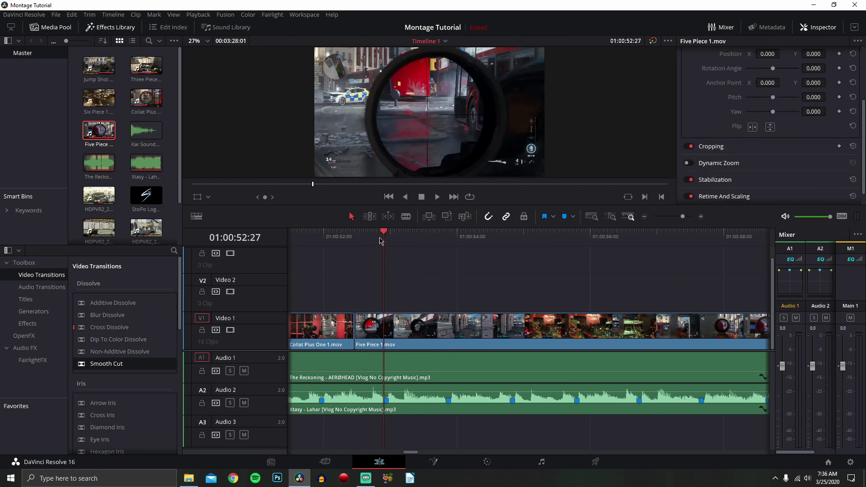
Mark the first shot on Five Piece 1.mov and apply a 7-frame Smooth Cut at its edit with Collat Plus One 1.mov.
left_click(382, 237)
left_click(355, 344)
left_click_drag(368, 323, 366, 323)
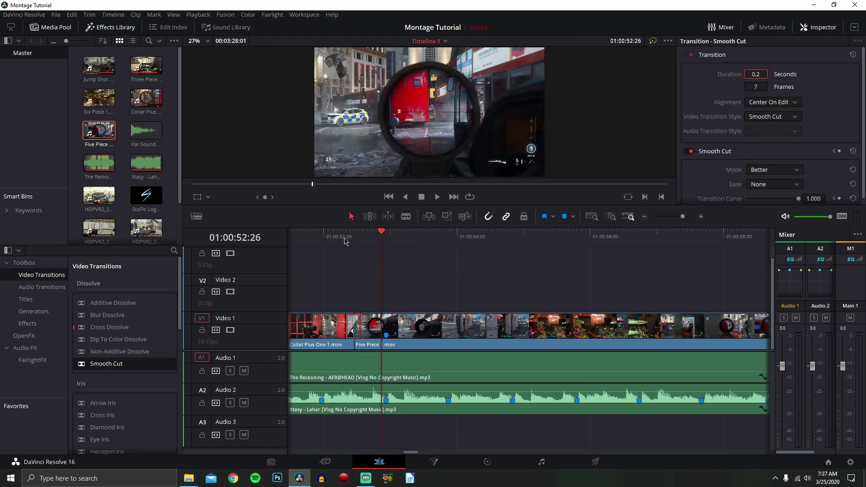
Play through Five Piece 1.mov and add markers to the clip at its remaining shots.
key("space")
left_click(404, 326)
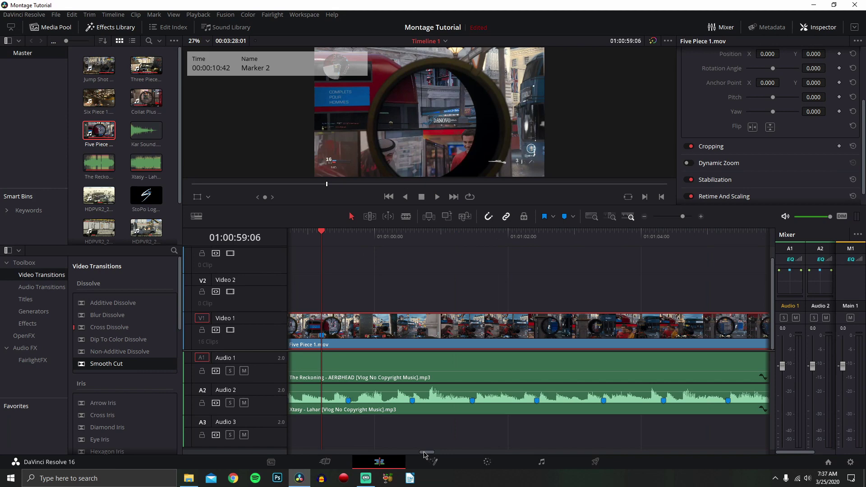
key("space")
key("m")
key("space")
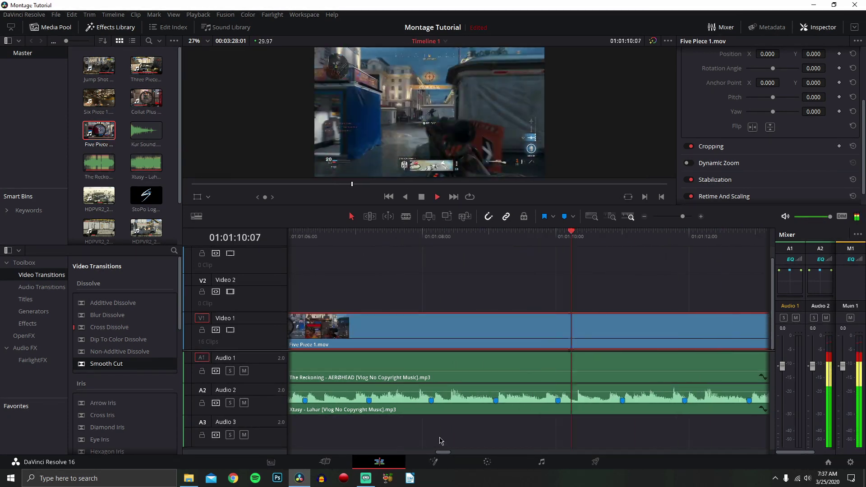
key("space")
key("m")
Split Five Piece 1.mov between its first and second shot markers, at about 01:00:54:00 and at 01:00:57:02.
left_click_drag(442, 451, 419, 453)
left_click(533, 241)
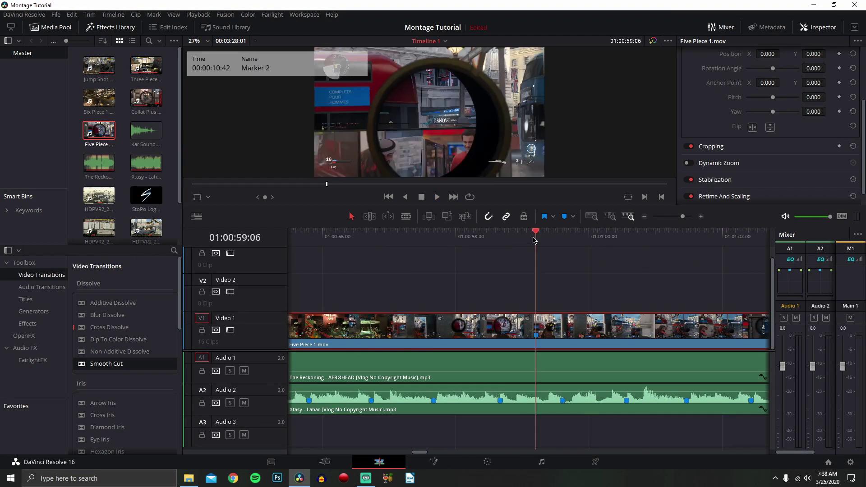
mouse_move(533, 236)
left_mouse_down()
mouse_move(454, 248)
mouse_move(536, 239)
mouse_move(286, 247)
mouse_move(707, 235)
mouse_move(319, 236)
mouse_move(607, 246)
mouse_move(380, 243)
mouse_move(580, 237)
left_mouse_up()
key("b")
left_click(377, 325)
left_click(581, 331)
Set the Five Piece 1.mov segment between the two cuts to 200% speed with Ripple sequence enabled, and play it back.
key("a")
right_click(569, 331)
left_click(625, 212)
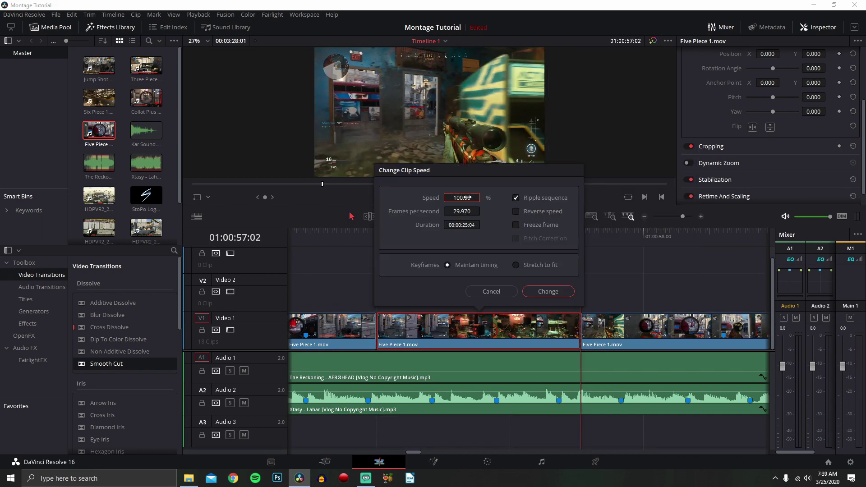
type("200")
key("Return")
key("space")
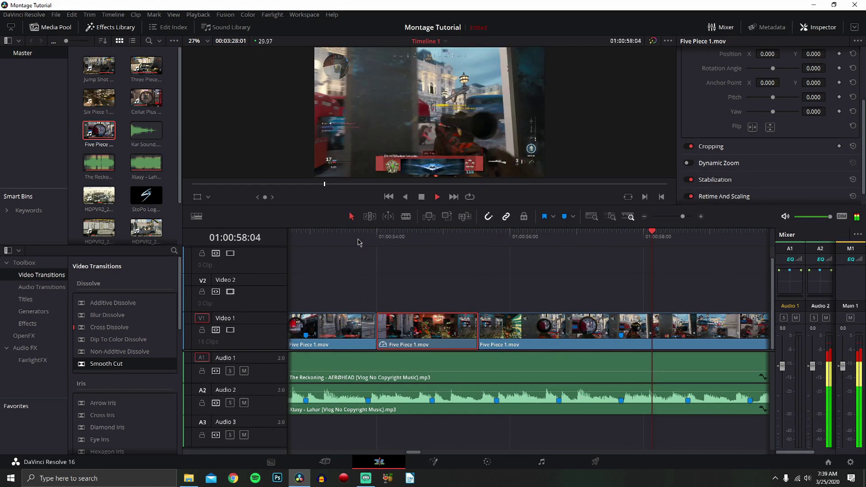
Split Five Piece 1.mov at 01:00:58:00 and speed up the segment after the cut, aligning the third shot marker with a beat marker.
left_click(507, 244)
left_click_drag(503, 247, 403, 242)
key("b")
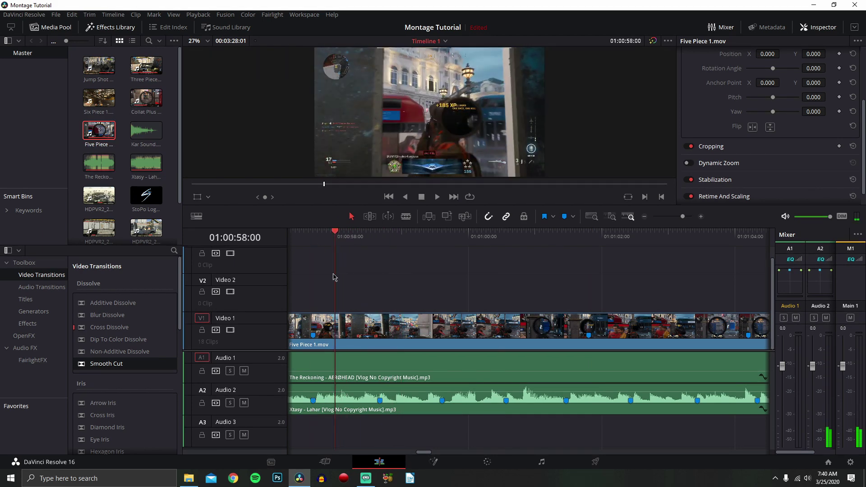
left_click(336, 327)
key("r")
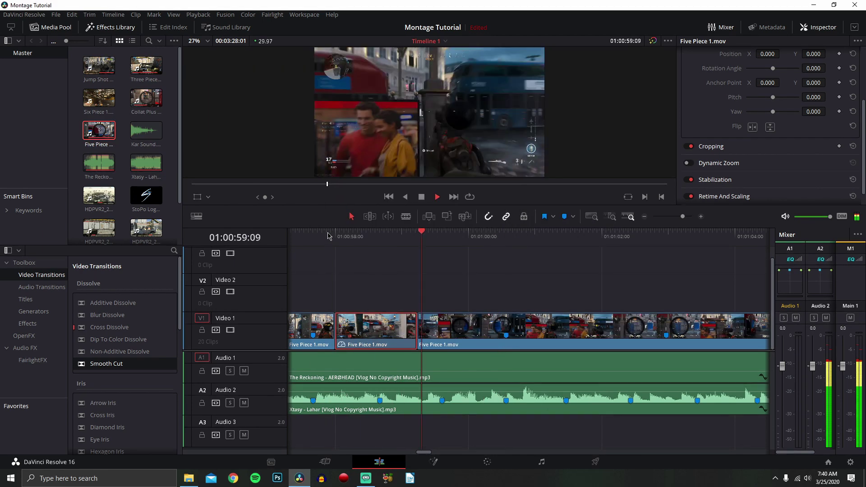
Split Five Piece 1.mov just before its fourth shot marker and again at about 01:01:02:14.
left_click(492, 233)
key("b")
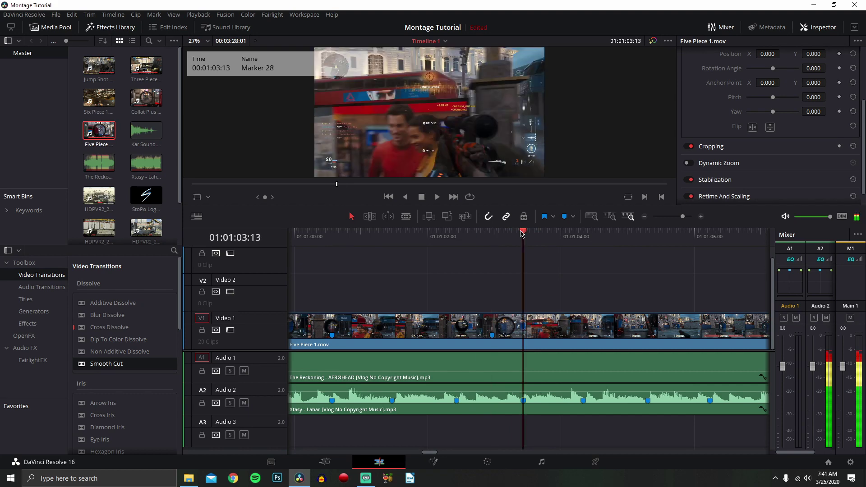
left_click(492, 326)
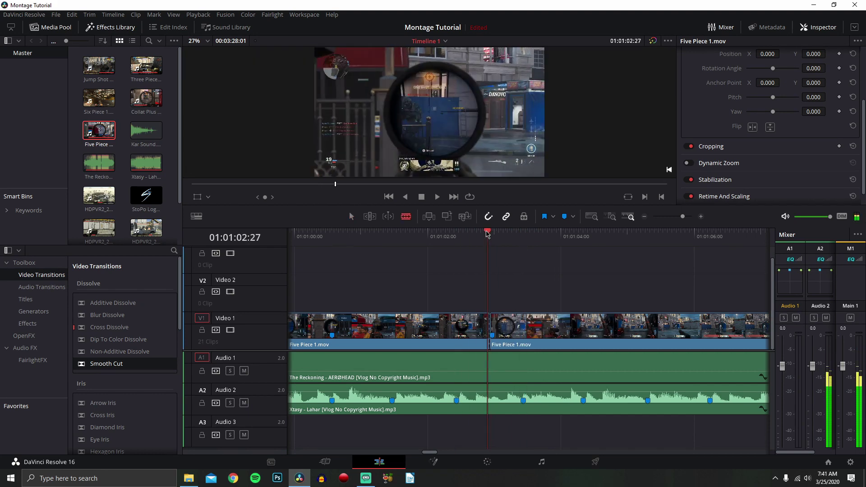
left_click(459, 326)
Slow the Five Piece 1.mov segment before the fourth shot marker to 50% speed and play it back.
key("a")
left_click(474, 327)
key("r")
double_click(458, 198)
type("50")
key("Return")
left_click(412, 237)
key("space")
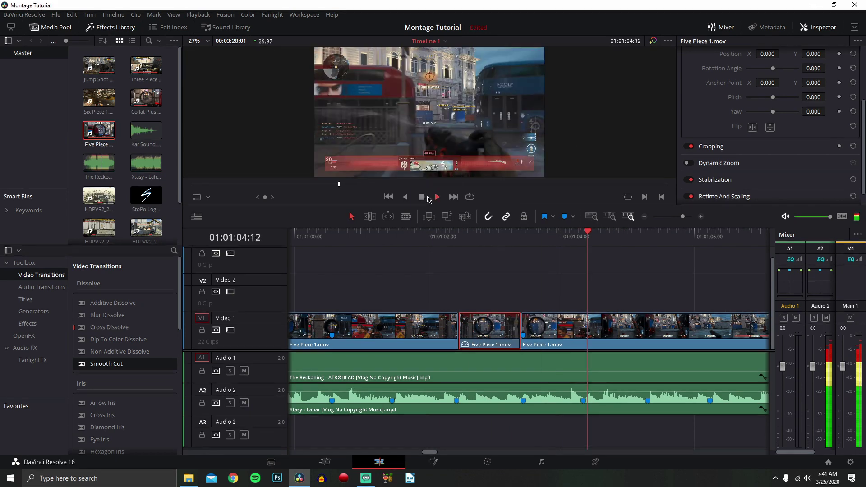
left_click(519, 236)
key("space")
Split Five Piece 1.mov at about 01:01:05:00 and 01:01:07:14, and speed up the segment between the cuts.
left_click_drag(428, 453, 437, 453)
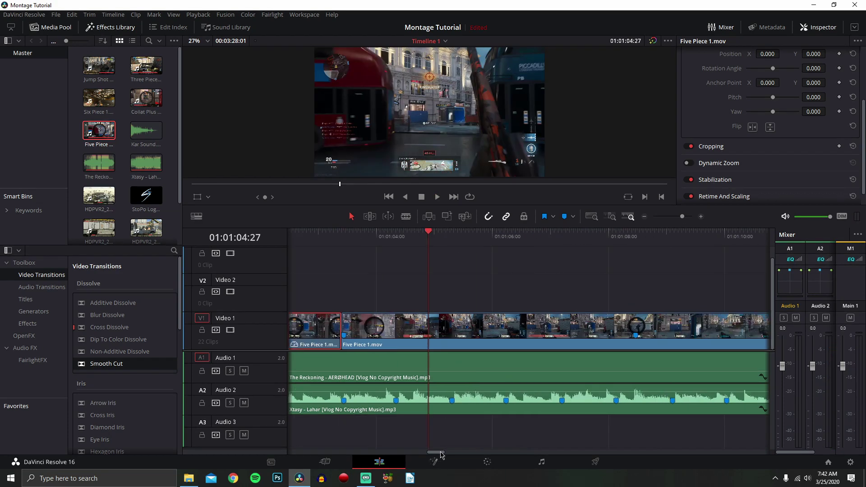
left_click(589, 236)
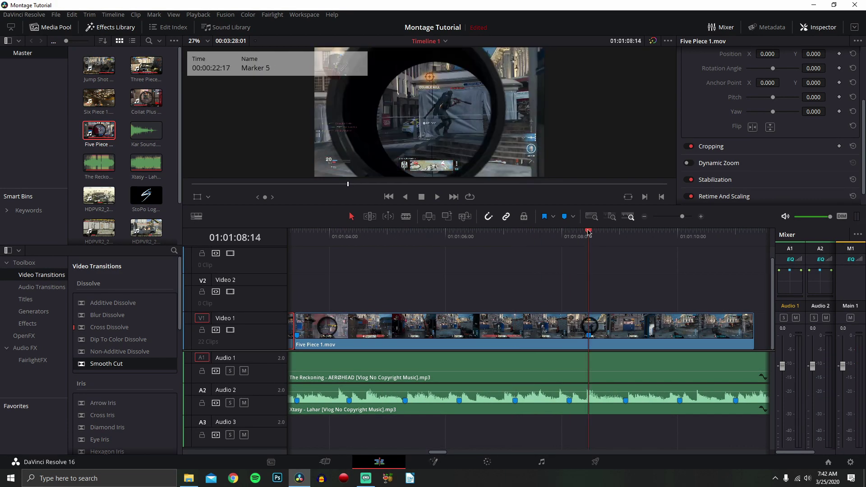
left_click_drag(589, 232, 332, 239)
key("b")
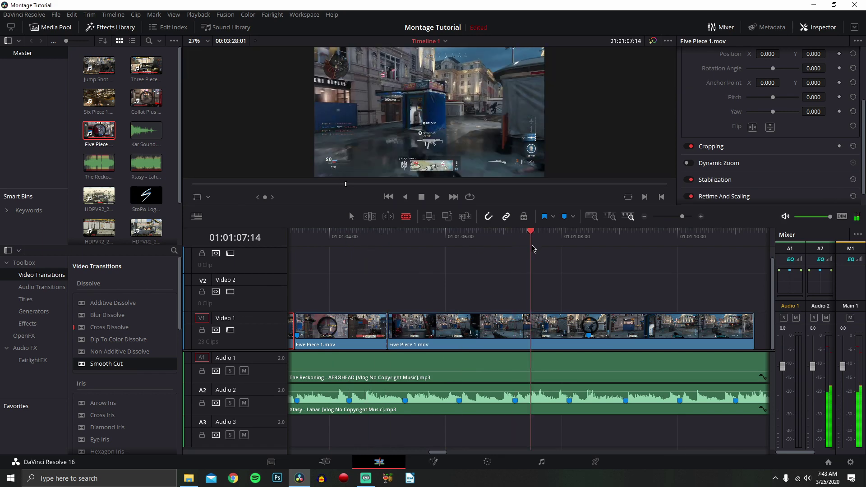
key("r")
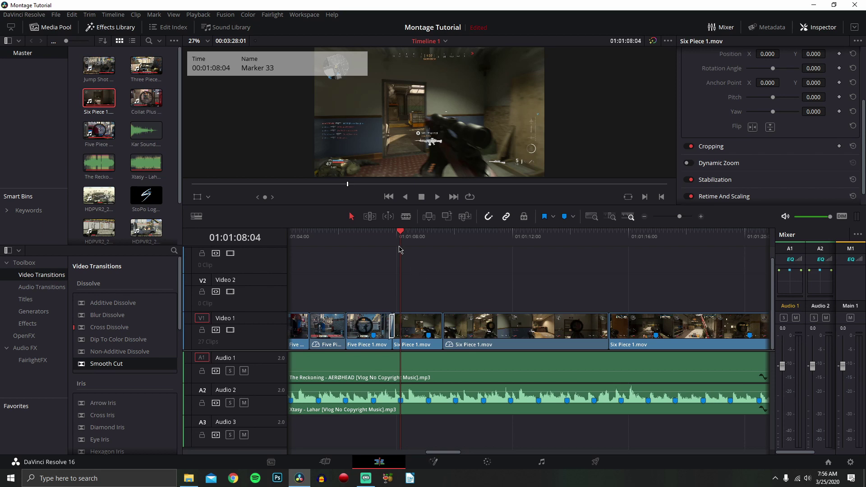
Cut out the Six Piece 1.mov section between 01:01:10:01 and 01:01:10:19 and close the gap with the following clips.
mouse_move(400, 233)
left_mouse_down()
mouse_move(483, 247)
mouse_move(676, 244)
mouse_move(403, 239)
mouse_move(654, 233)
left_mouse_up()
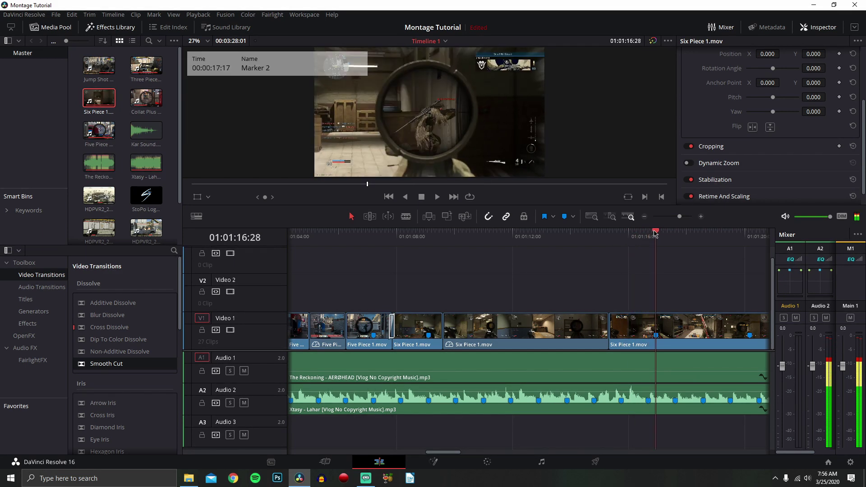
left_click(455, 237)
left_click(456, 329)
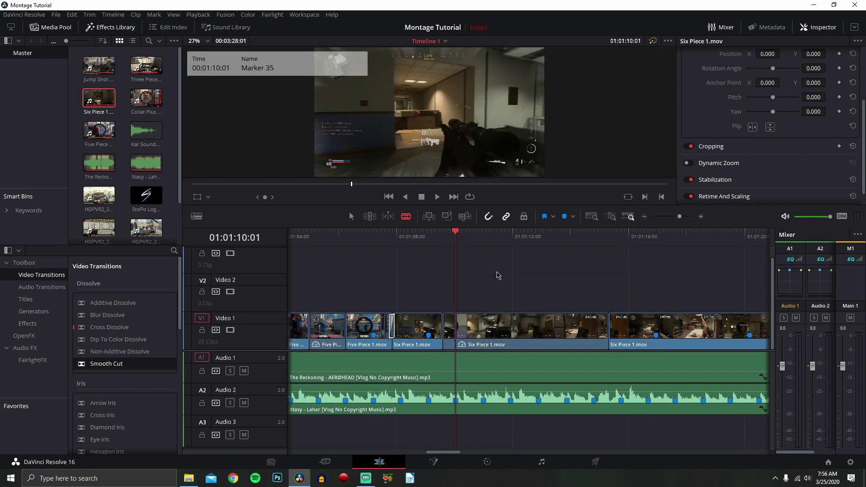
key("space")
left_click(473, 331)
key("a")
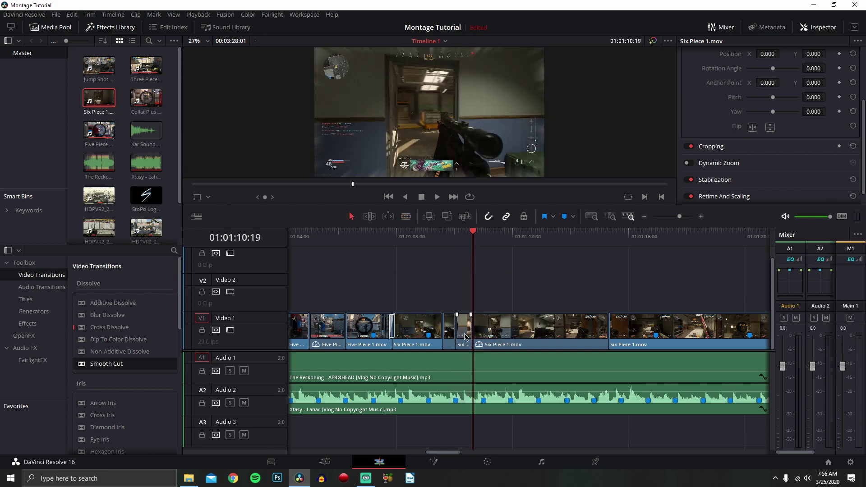
left_click(465, 332)
key("BackSpace")
left_click_drag(562, 283, 620, 328)
left_click_drag(585, 329, 567, 329)
Cut out the Six Piece 1.mov section between 01:01:11:28 and 01:01:12:16, close the gap, and play it back.
left_click(511, 240)
key("b")
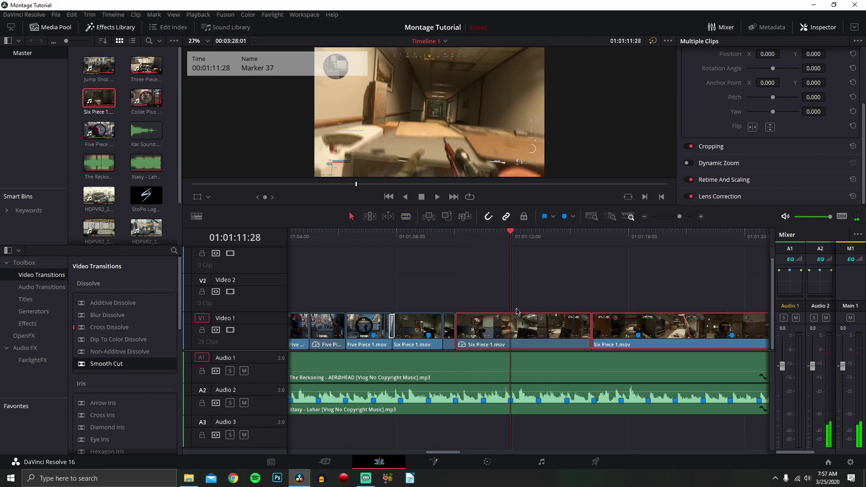
left_click(511, 329)
key("space")
key("space")
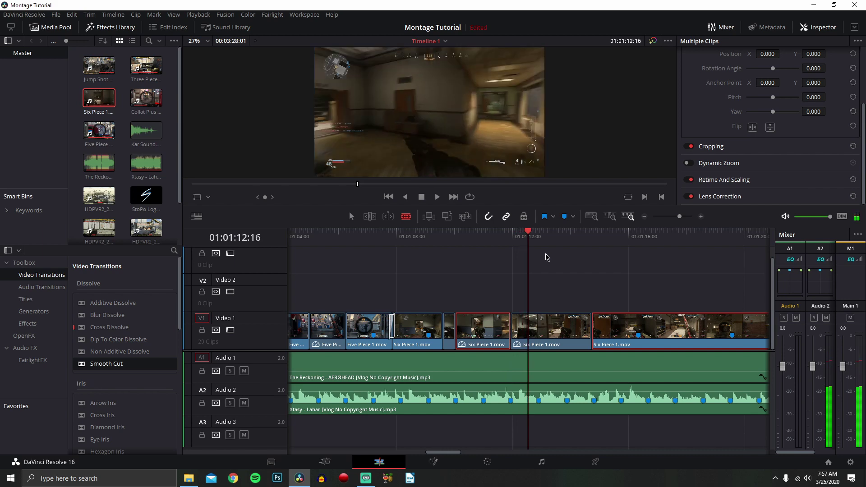
left_click(527, 332)
key("a")
left_click(519, 333)
key("BackSpace")
left_click_drag(572, 280, 604, 329)
left_click_drag(604, 329, 596, 329)
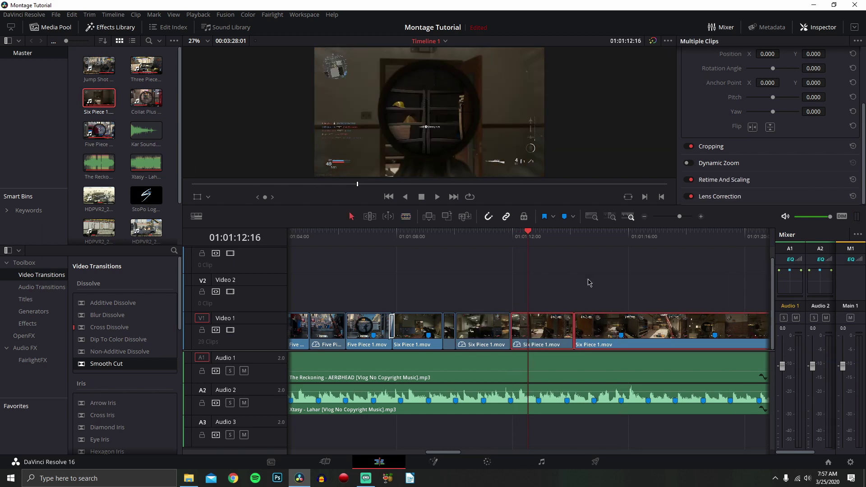
key("space")
left_click(419, 238)
key("space")
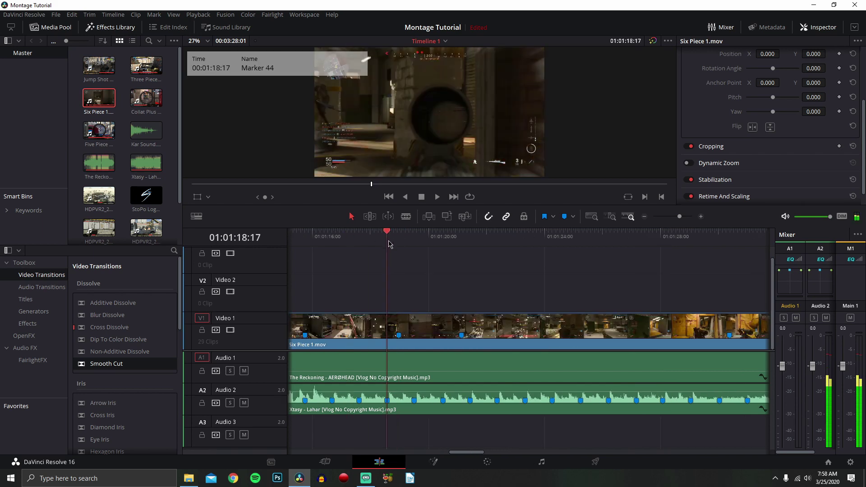
Isolate the Six Piece 1.mov segment between about 01:01:16:07 and 01:01:17:02 and speed it up.
key("space")
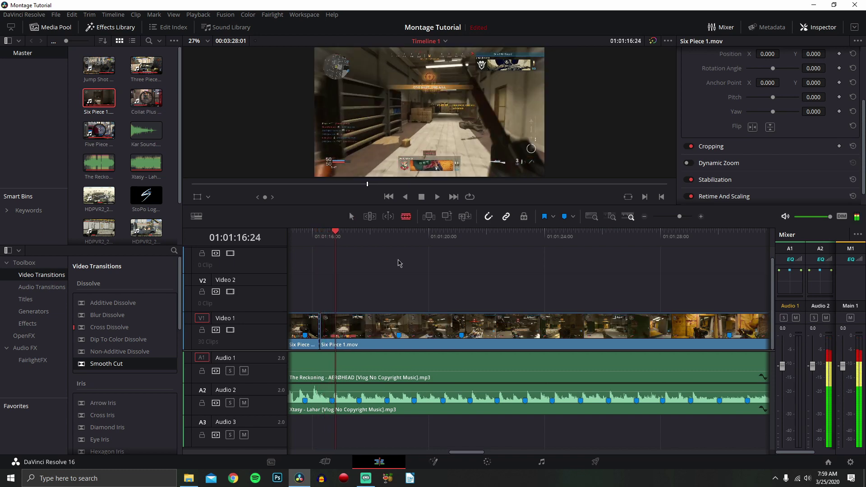
key("space")
left_click(344, 328)
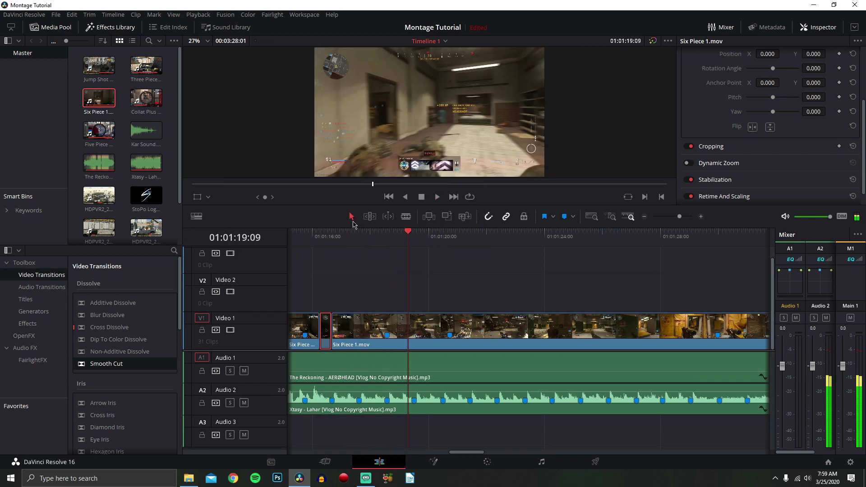
Split off the short Six Piece 1.mov segment just before its fourth shot marker, slow it down, and play it back.
mouse_move(442, 235)
left_mouse_down()
mouse_move(469, 233)
mouse_move(428, 233)
left_mouse_up()
key("Left")
key("b")
key("ctrl+z")
left_click(448, 326)
left_click(428, 325)
key("a")
right_click(440, 326)
left_click(499, 193)
left_click(419, 235)
key("space")
Split Six Piece 1.mov shortly after its fourth shot marker and at 01:01:30:01, and set the segment between to 200% speed.
scroll(447, 381, "right", 3)
left_click_drag(354, 239, 576, 260)
key("b")
left_click(340, 326)
left_click(573, 328)
right_click(510, 331)
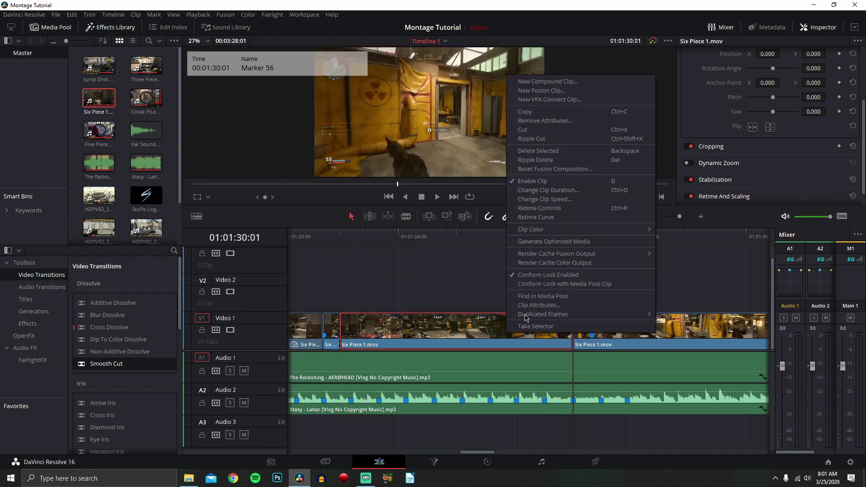
left_click(530, 199)
type("200")
key("Return")
Cut out the sped-up Six Piece 1.mov section from 01:01:22:11 to about 01:01:23:02 and close the gap.
left_click_drag(476, 239, 349, 239)
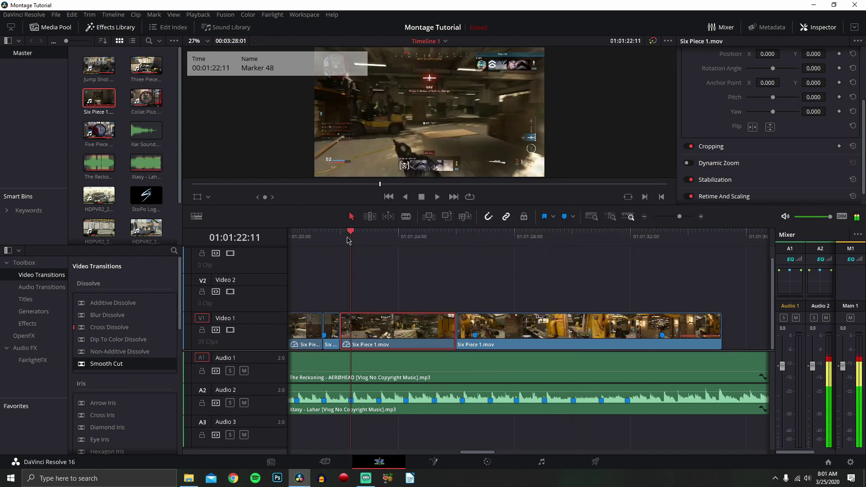
key("b")
left_click(352, 323)
key("space")
key("space")
left_click(372, 318)
key("space")
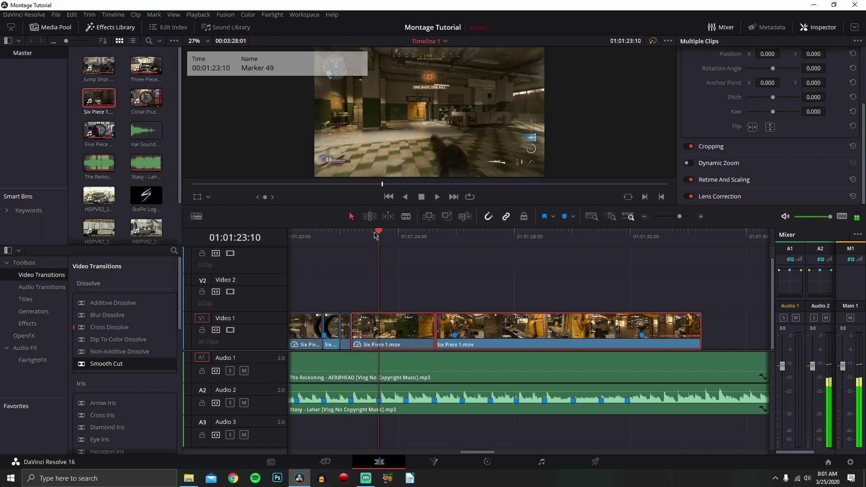
Cut out the Six Piece 1.mov section from 01:01:23:10 to about 01:01:24:00, close the gap, and play it back.
left_click(379, 323)
key("space")
key("space")
left_click(398, 325)
key("a")
left_click(417, 329)
left_click(438, 329, "ctrl")
left_click_drag(438, 329, 419, 329)
key("space")
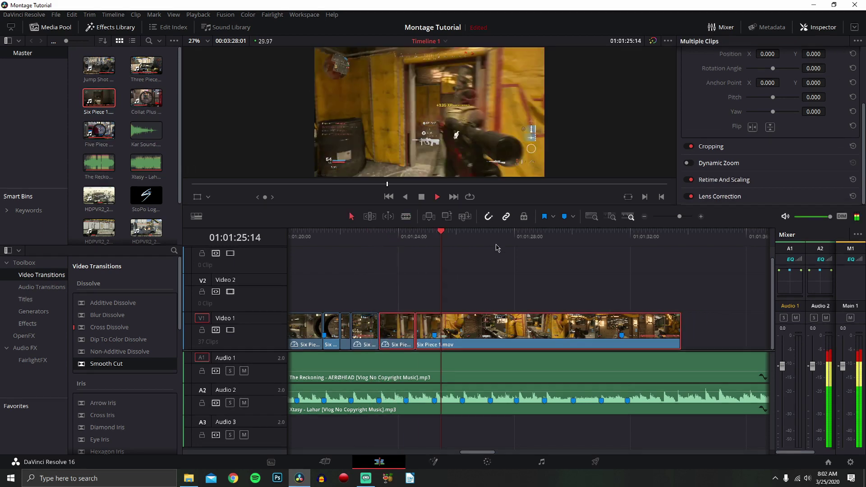
Split Six Piece 1.mov shortly after its fifth shot marker, at about 01:01:25:27.
key("space")
left_click_drag(435, 244, 453, 239)
key("b")
left_click(454, 329)
Try splitting Six Piece 1.mov at 01:01:30:19 with the preceding segment at 200% speed, and undo both edits.
left_click_drag(586, 236, 591, 254)
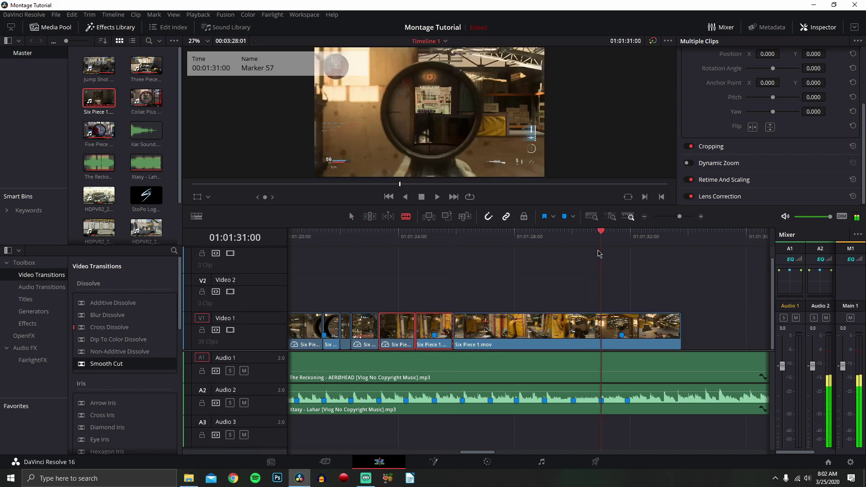
left_click(591, 329)
key("a")
left_click(541, 329)
type("r200")
key("Return")
key("ctrl+z")
key("ctrl+z")
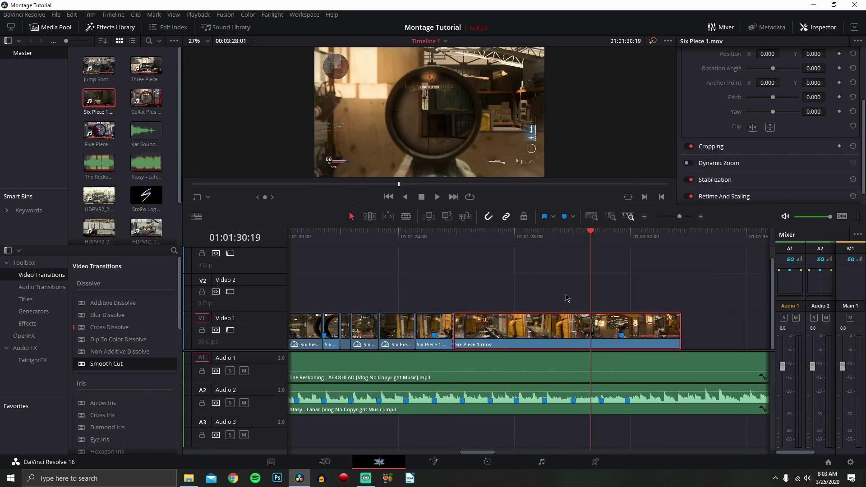
Split Six Piece 1.mov at about 01:01:30:08 and set the segment before the cut to 200% speed.
key("Left")
key("Left")
key("Left")
key("Left")
key("Left")
key("Left")
key("Left")
key("Left")
key("Left")
key("Left")
key("Left")
key("b")
left_click(580, 329)
right_click(547, 328)
left_click(593, 194)
type("200")
key("Return")
Split Six Piece 1.mov just before its last shot marker and at 01:01:28:28, and slow the segment between to 50% speed.
left_click_drag(510, 240, 568, 242)
left_click(557, 329)
key("Left")
key("Left")
key("Left")
key("Left")
key("Left")
key("Left")
key("Left")
key("Left")
key("Left")
key("Left")
key("Left")
key("Left")
key("Left")
key("Left")
key("Left")
key("Left")
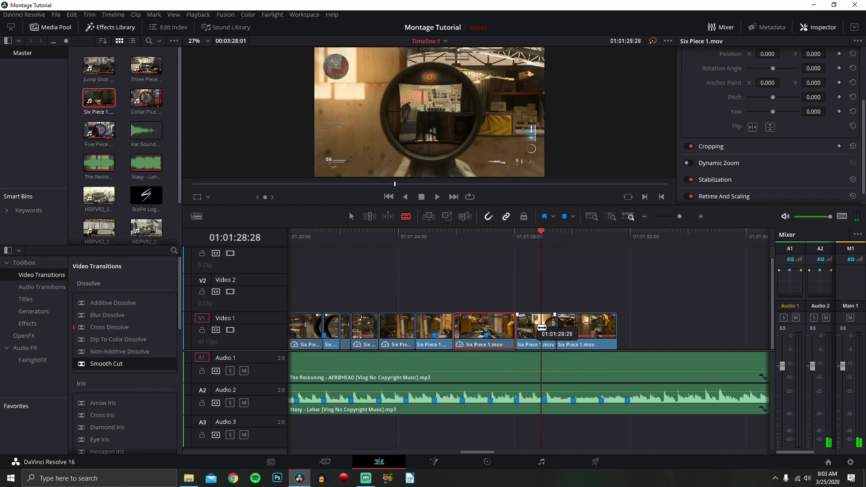
left_click(541, 333)
key("a")
left_click(548, 329)
type("50")
key("Return")
Play back the retimed Six Piece 1.mov segments and undo their speed changes and the last two cuts.
left_click(458, 240)
key("space")
left_click(421, 196)
left_click(514, 240)
key("space")
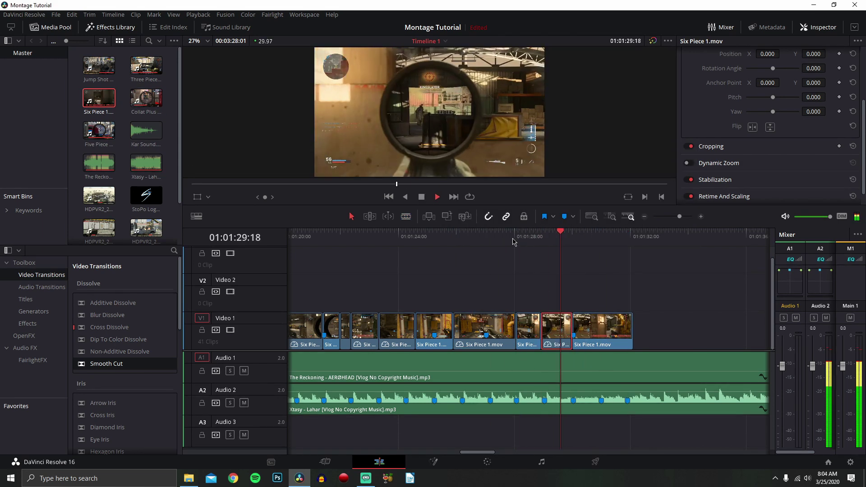
key("space")
key("ctrl+z")
key("ctrl+z")
key("ctrl+z")
key("ctrl+z")
Split Six Piece 1.mov at 01:01:31:20 and 01:01:31:14, slow the short segment between the cuts, and play it back.
left_click(621, 231)
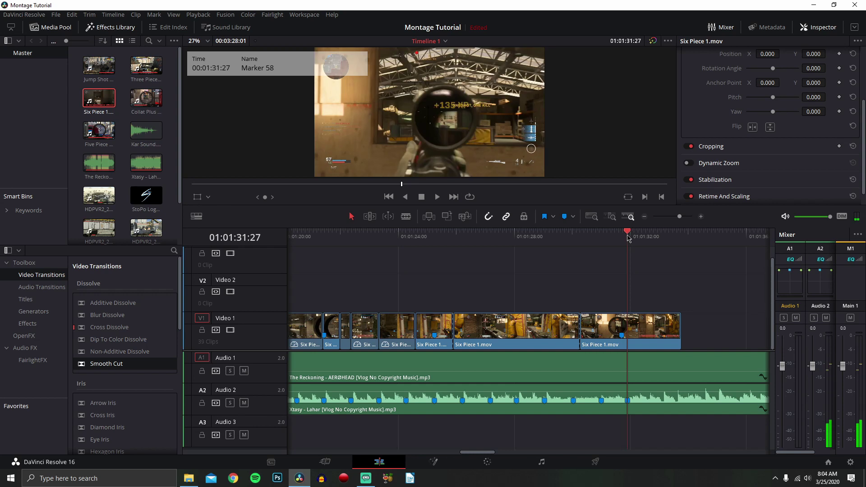
mouse_move(629, 238)
left_mouse_down()
mouse_move(458, 235)
mouse_move(620, 235)
left_mouse_up()
key("b")
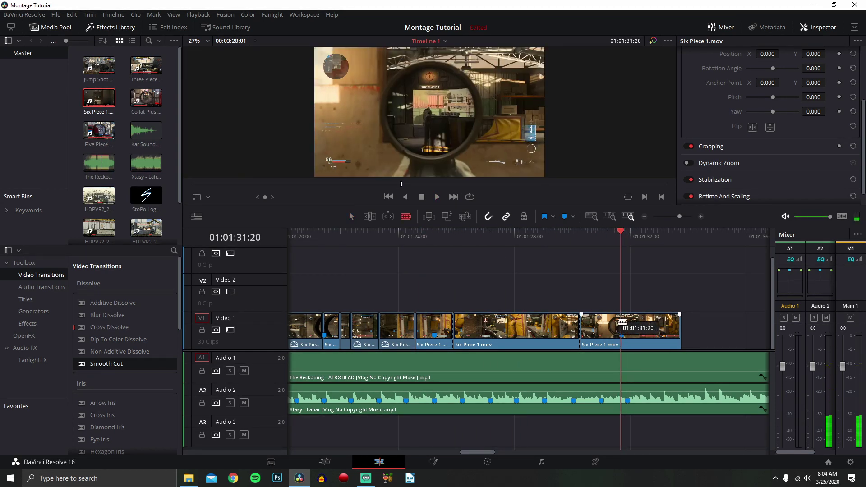
left_click(621, 322)
key("Left")
key("Left")
key("Left")
key("Left")
key("Left")
key("Left")
left_click(615, 325)
key("a")
right_click(617, 332)
left_click(640, 216)
key("space")
Undo the slowdown and cuts around the last Six Piece 1.mov shot, and mark the music clip at 01:01:31:15.
left_click(617, 235)
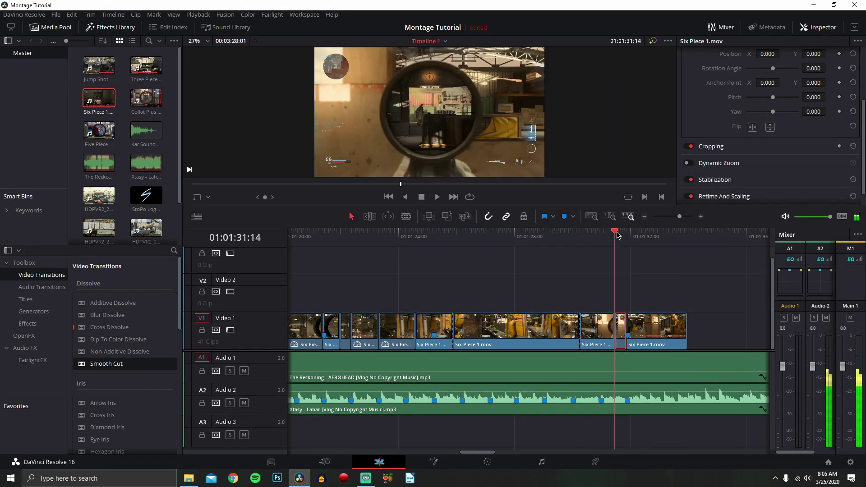
left_click(619, 406)
key("ctrl+z")
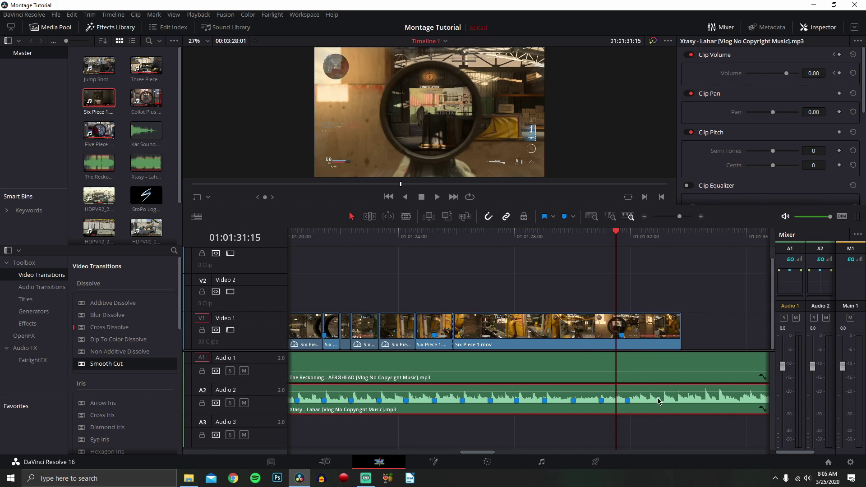
key("m")
Split Six Piece 1.mov at 01:01:26:06, set the short segment before the cut to 200% speed, and play it back.
left_click_drag(616, 233, 455, 236)
key("space")
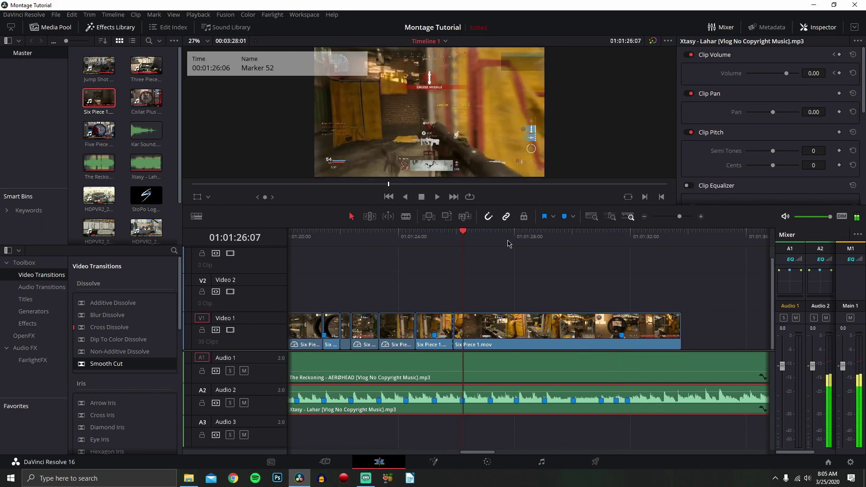
left_click(469, 331)
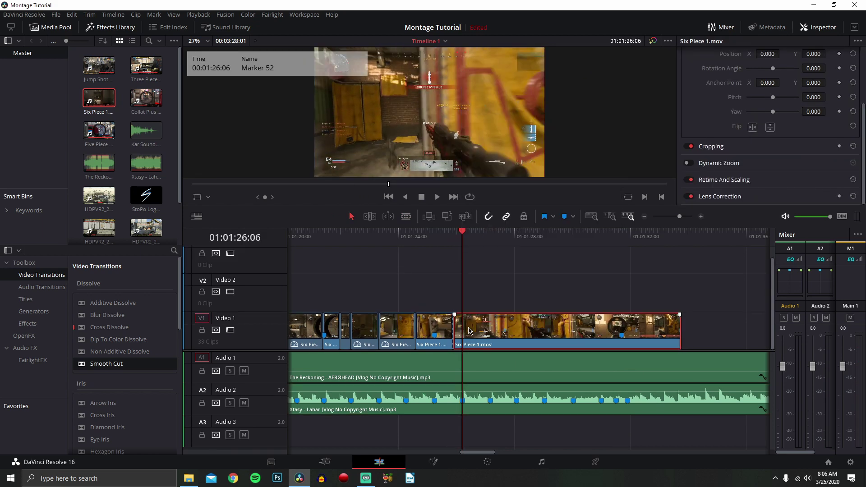
key("ctrl+b")
right_click(458, 330)
left_click(487, 135)
type("200")
left_click(528, 291)
left_click(615, 242)
left_click(399, 238)
key("space")
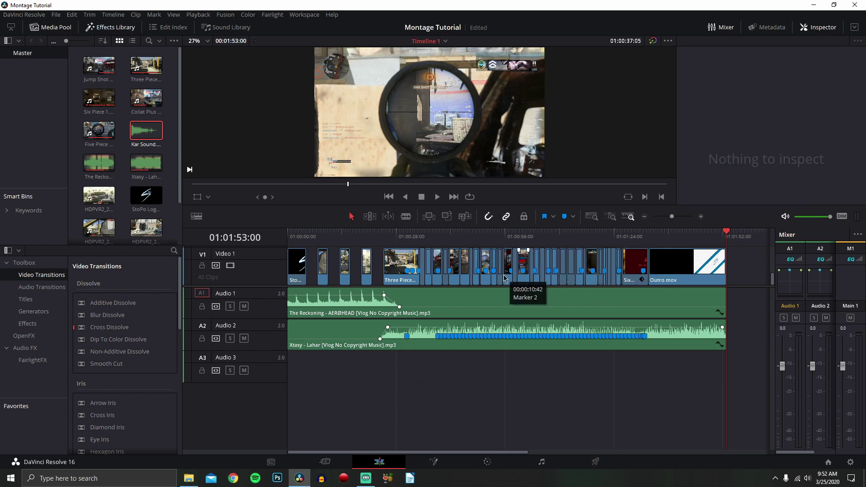
Place Kar Sound.wav below the music at the first Three Piece 5.mov shot and copy it to the following shots.
mouse_move(400, 235)
left_mouse_down()
mouse_move(410, 234)
mouse_move(399, 236)
left_mouse_up()
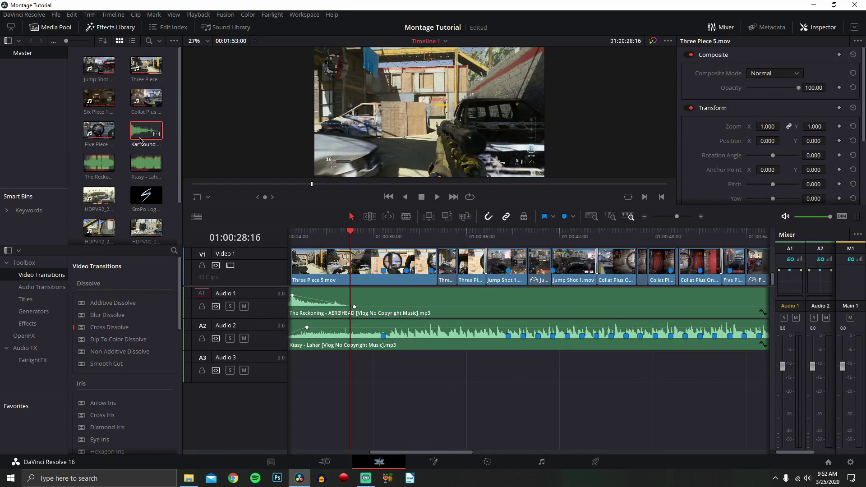
left_click_drag(146, 130, 393, 367)
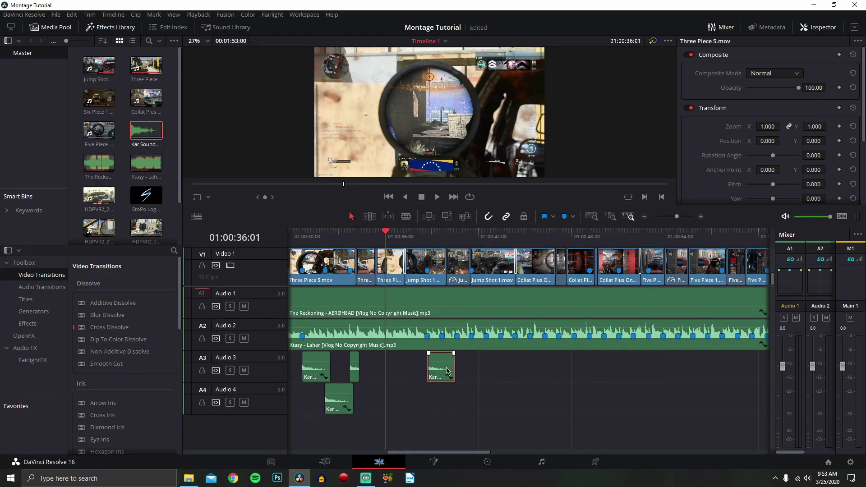
left_click_drag(416, 391, 443, 368)
left_click_drag(440, 368, 543, 368)
Continue copying the Kar Sound.wav gunshot along Audio 3 to match each remaining shot in the gameplay clips.
left_click_drag(461, 452, 502, 453)
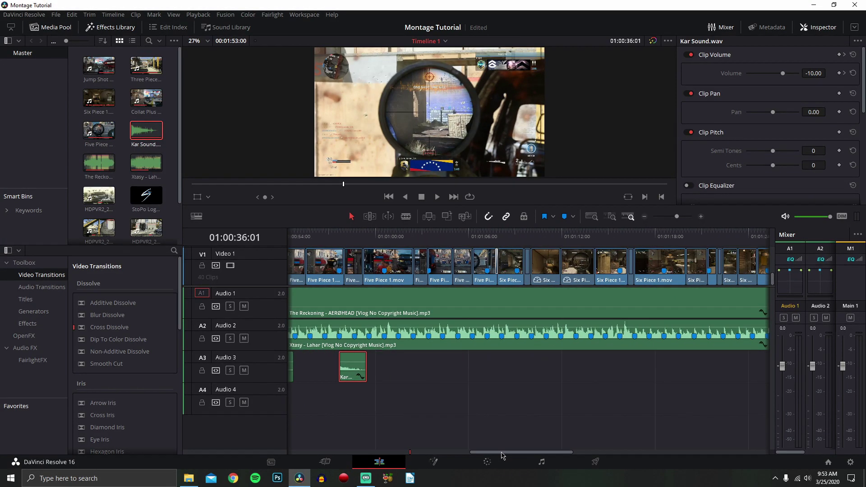
left_click_drag(350, 368, 395, 367)
left_click_drag(395, 367, 499, 368)
left_click_drag(482, 452, 497, 452)
left_click_drag(428, 368, 457, 367)
left_click_drag(497, 452, 518, 452)
left_click_drag(361, 368, 464, 368)
left_click_drag(462, 367, 550, 368)
left_click_drag(550, 367, 609, 367)
left_click_drag(609, 368, 705, 365)
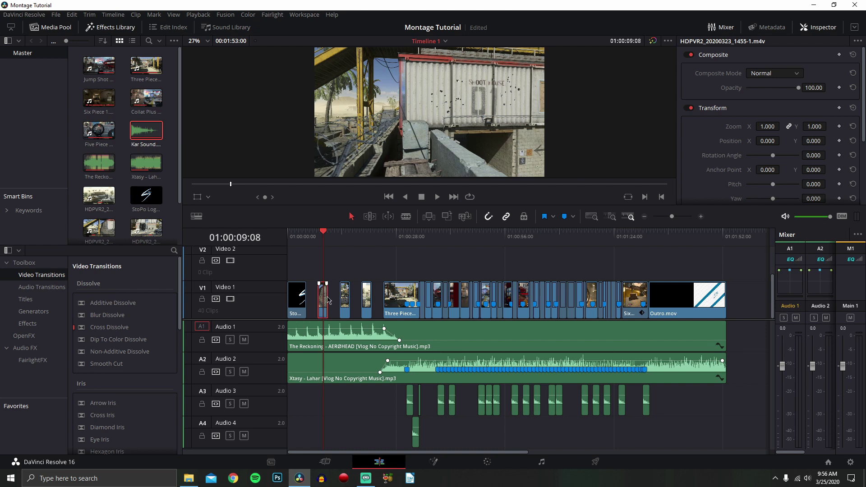
Crop the first cinematic clip, HDPVR2_20200323_1455-1.m4v, by 131 at both the top and the bottom.
scroll(706, 140, "down", 2)
scroll(706, 140, "down", 1)
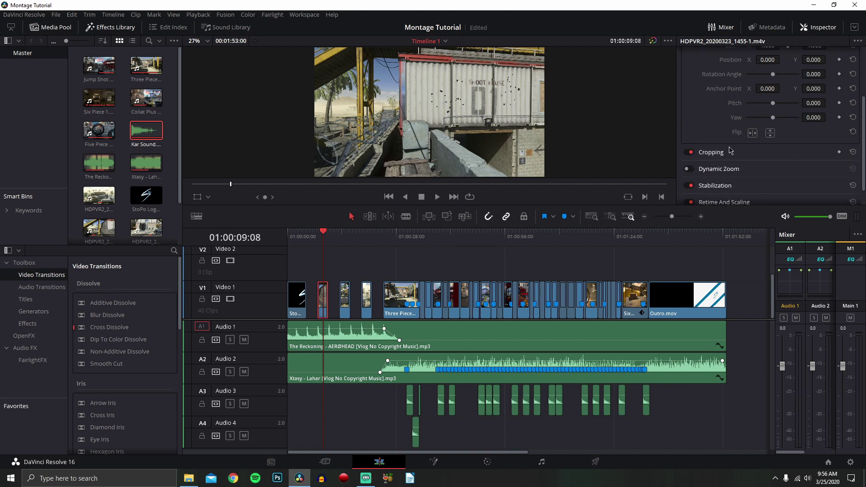
left_click(730, 153)
scroll(713, 112, "down", 3)
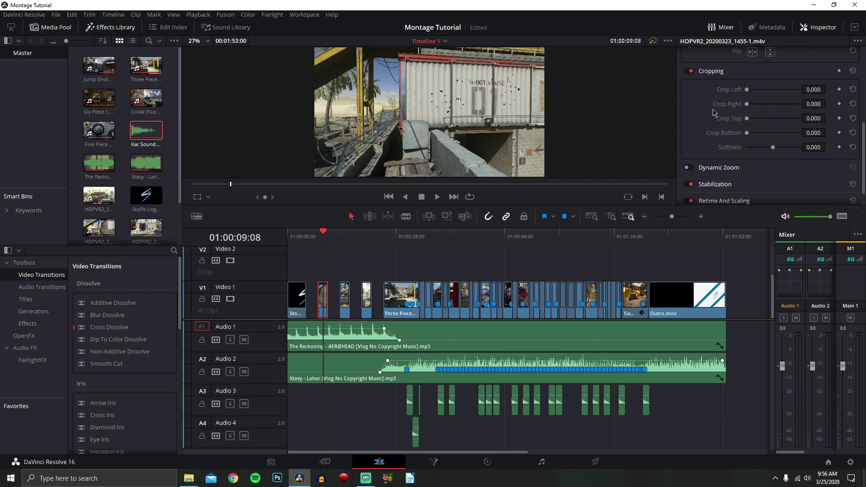
left_click(816, 120)
type("131")
left_click(817, 133)
type("13")
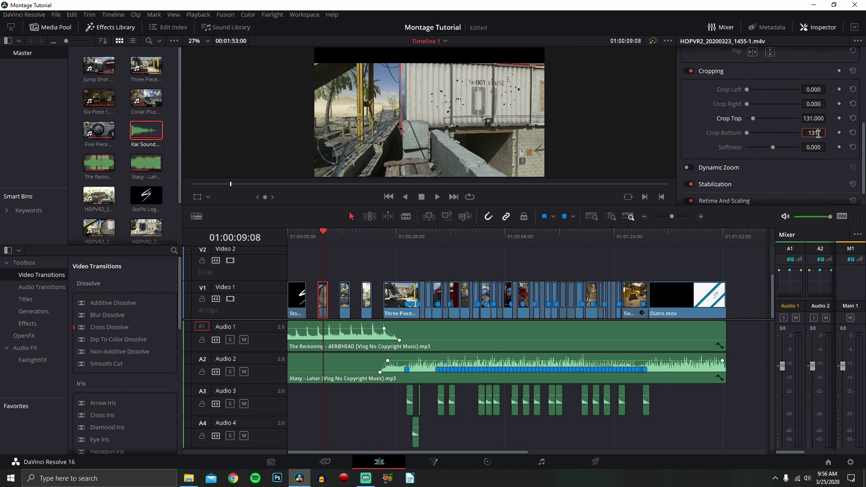
type("1")
key("Return")
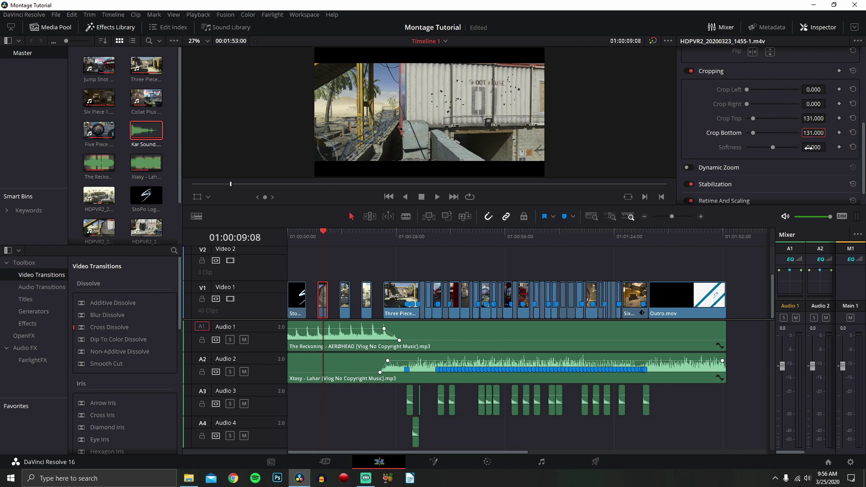
Copy the cropped cinematic's crop attributes to all following cinematic and gameplay clips before Outro.mov, and scrub through the timeline.
left_click(338, 275)
left_click(326, 311)
left_click_drag(339, 257, 636, 293)
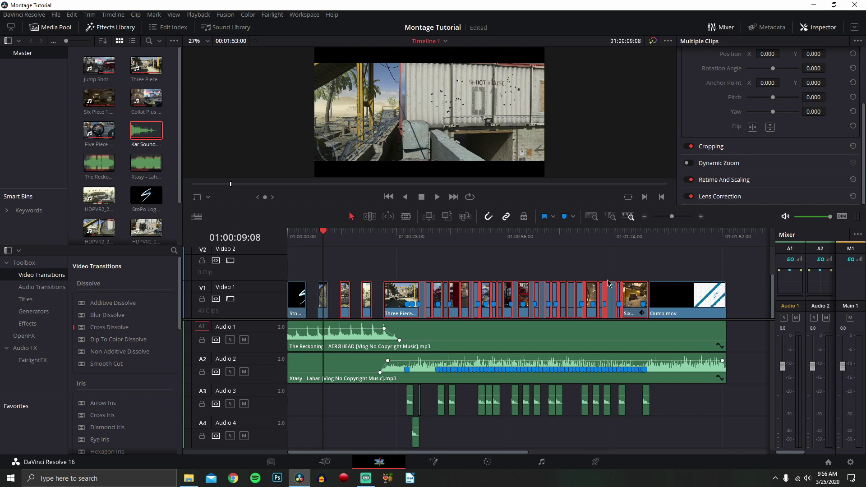
key("alt+v")
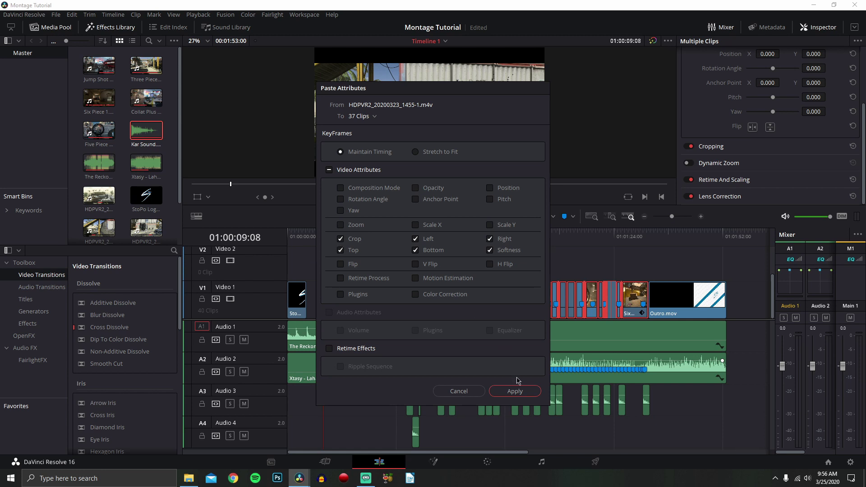
left_click(514, 391)
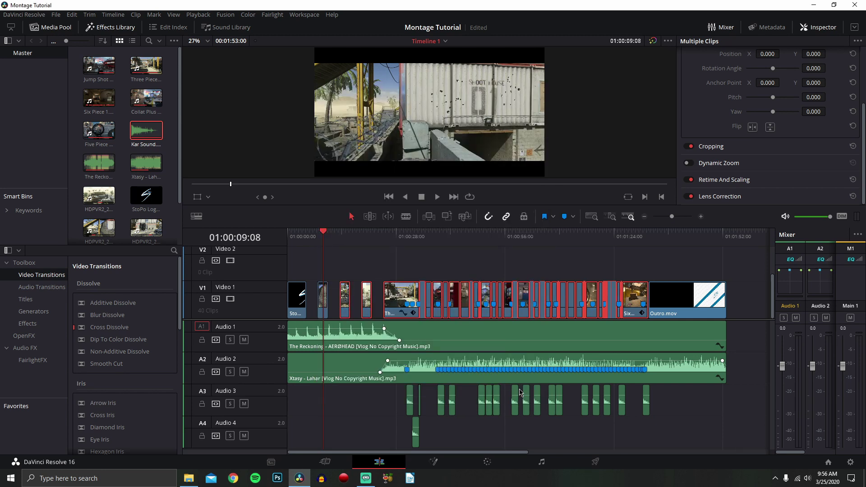
left_click_drag(339, 238, 580, 238)
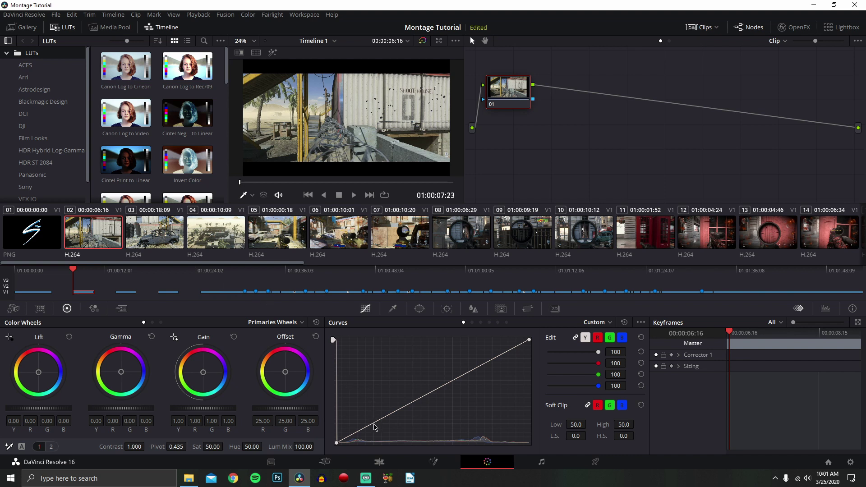
Shape clip 02's custom curve into an S-curve with darker shadows and brighter highlights, and apply its grade to clips 03 and 04.
left_click_drag(373, 425, 373, 438)
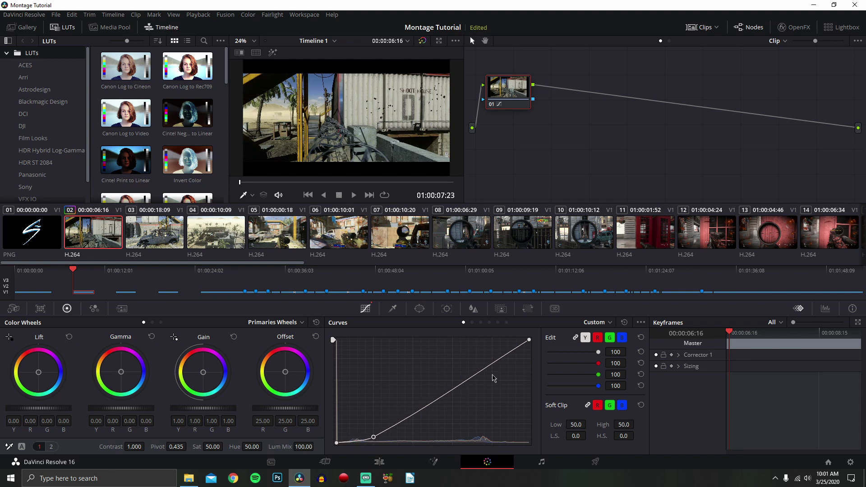
left_click_drag(492, 377, 493, 349)
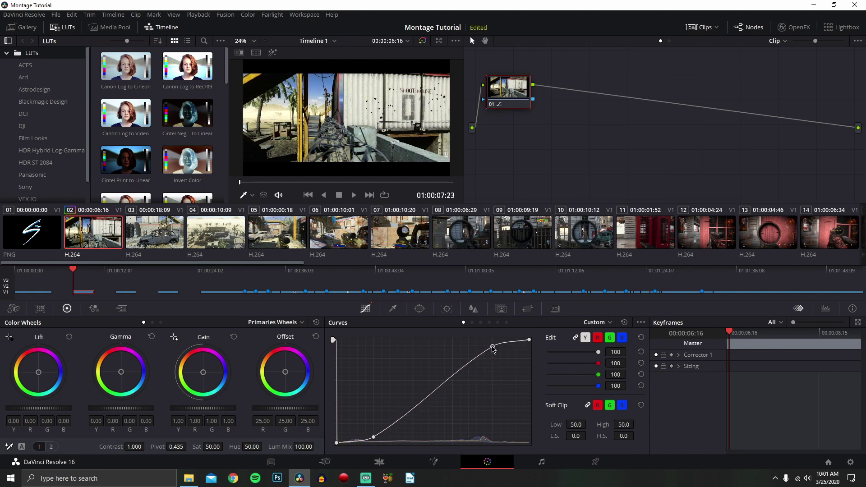
left_click(137, 239)
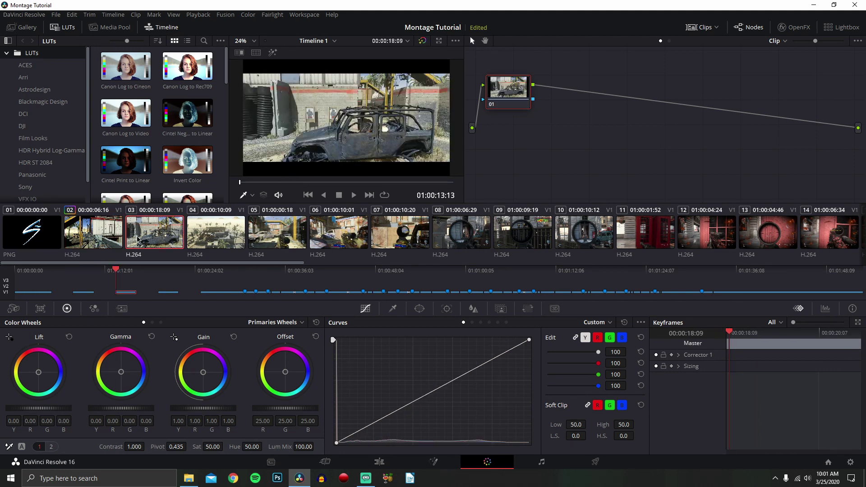
left_click(105, 238)
left_click(173, 239)
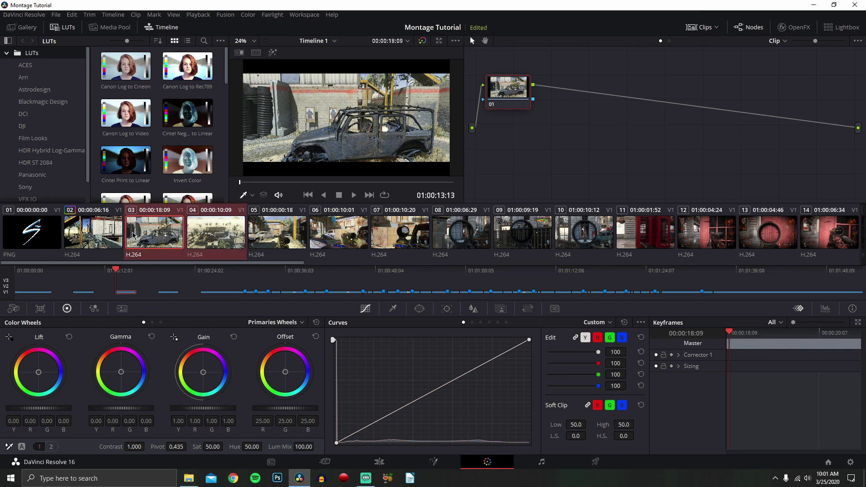
middle_click(94, 239)
left_click(216, 232)
Bend clip 05's custom curve into a gentle S-curve with slightly lowered shadows and raised highlights.
left_click(277, 233)
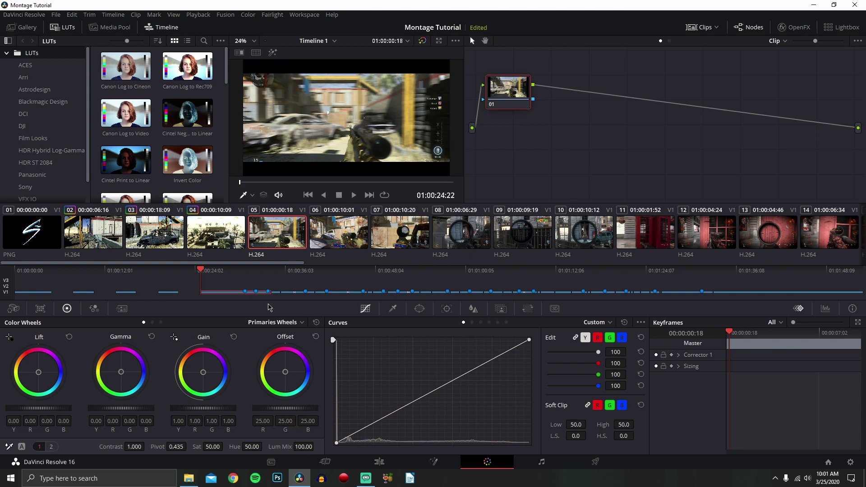
left_click(374, 428)
left_click(492, 357)
left_click_drag(492, 357, 493, 354)
Set clip 05's saturation to 60 and contrast to 1.1, and fine-tune its gamma to just below zero.
double_click(212, 446)
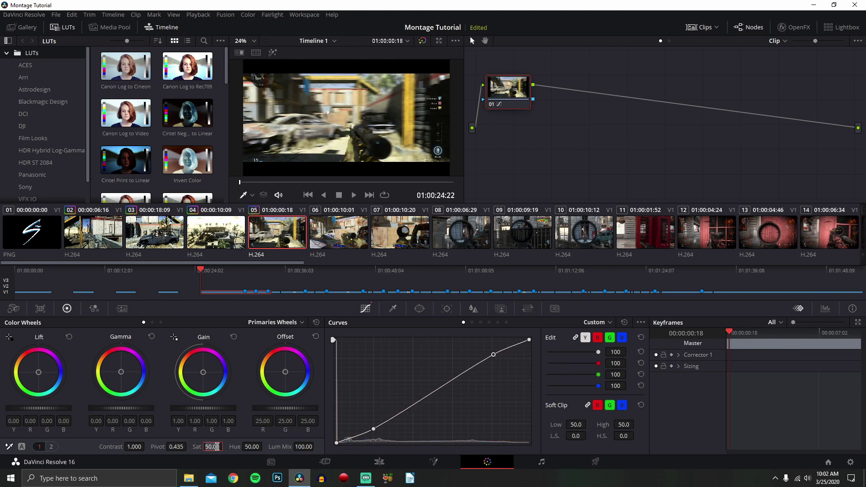
type("60")
key("Return")
double_click(134, 446)
type("1.1")
key("Return")
left_click_drag(121, 408, 112, 408)
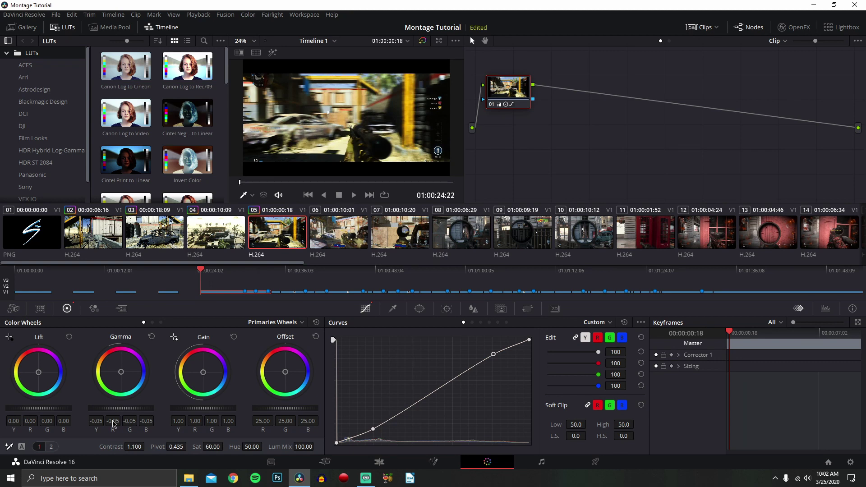
left_click_drag(121, 409, 124, 409)
mouse_move(239, 182)
left_mouse_down()
mouse_move(293, 183)
mouse_move(236, 180)
left_mouse_up()
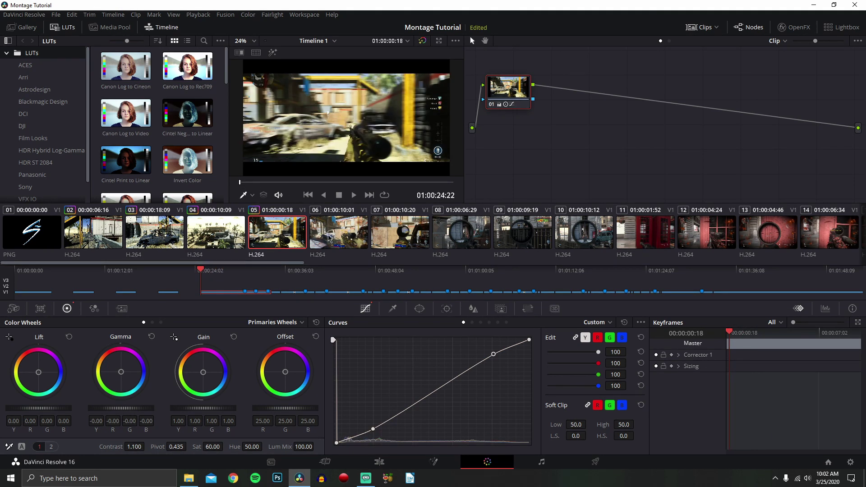
Select the gameplay clips from clip 06 onward and apply clip 05's grade to all of them.
left_click(327, 237)
left_click_drag(297, 262, 859, 263)
left_click(777, 233, "shift")
left_click_drag(784, 263, 211, 262)
middle_click(270, 227)
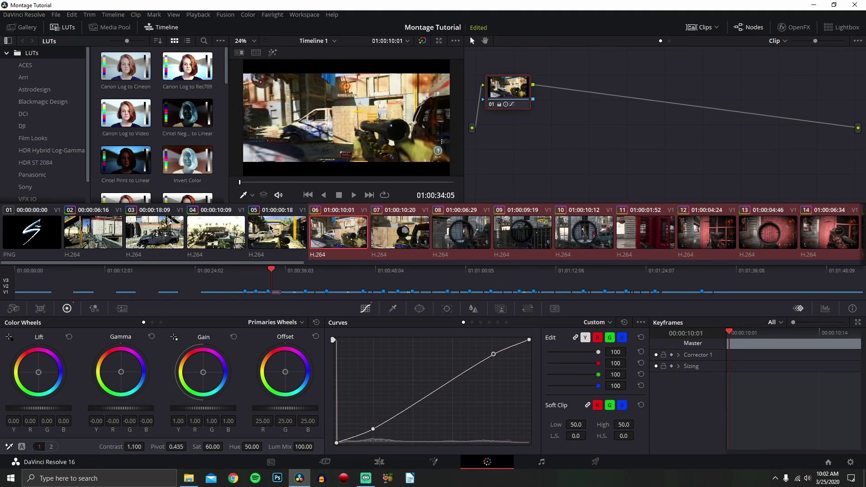
left_click(401, 228)
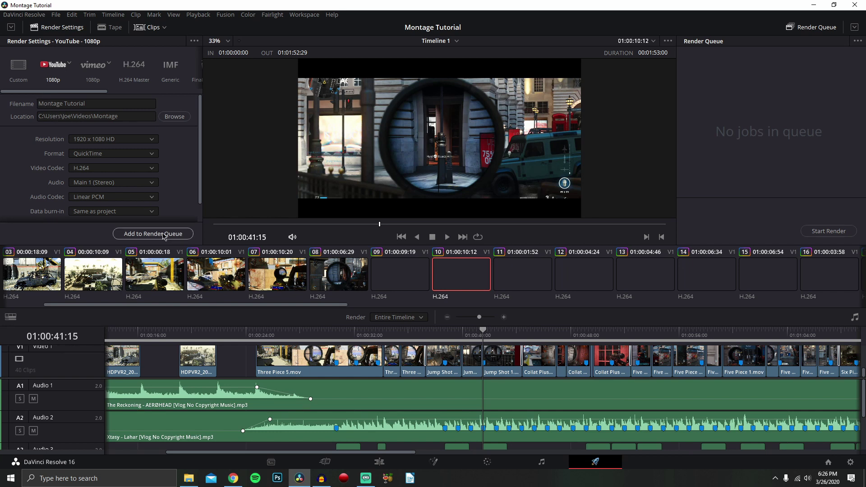
Add the Montage Tutorial timeline to the render queue with the YouTube 1080p settings and start the render.
left_click(129, 233)
left_click(814, 231)
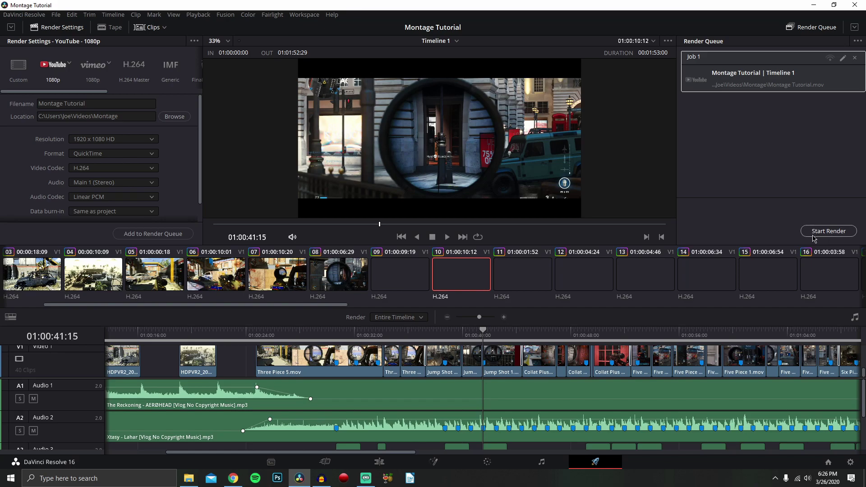